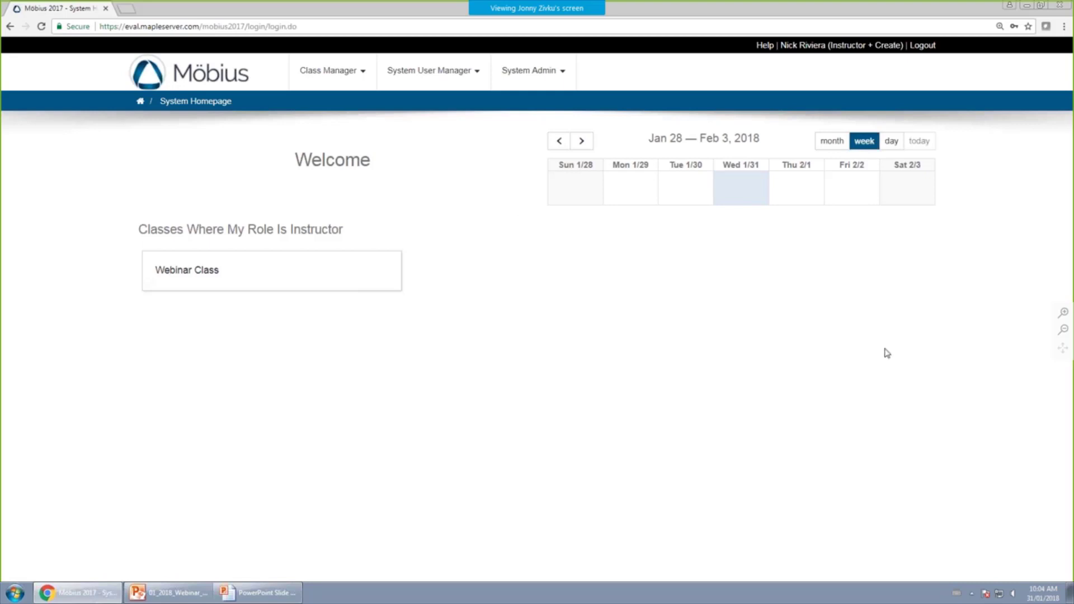
Open the Add User form and check the System Role list, leaving Student selected.
click(463, 76)
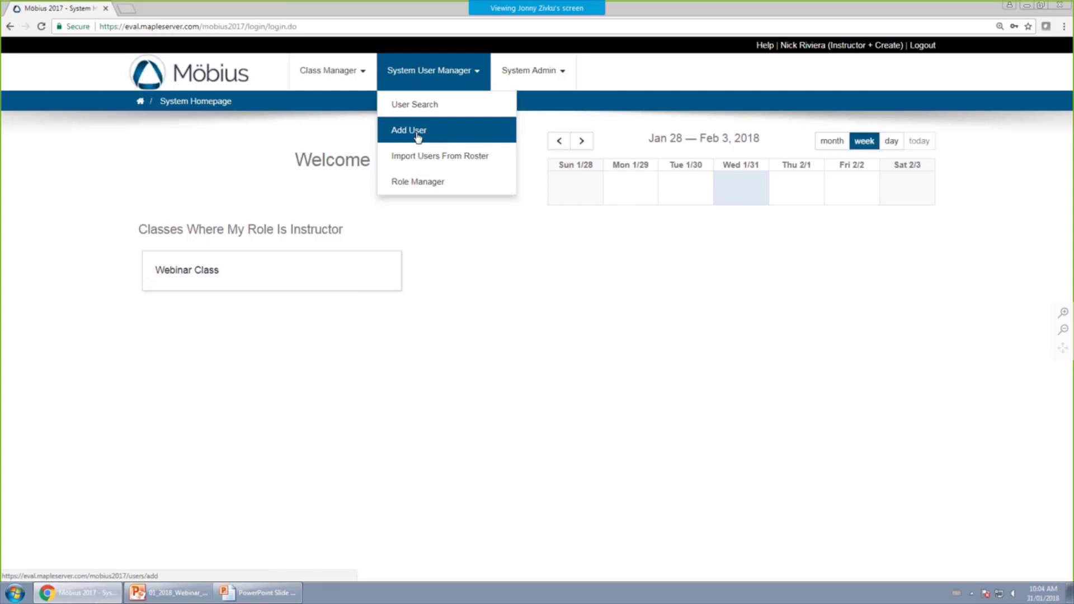
click(419, 134)
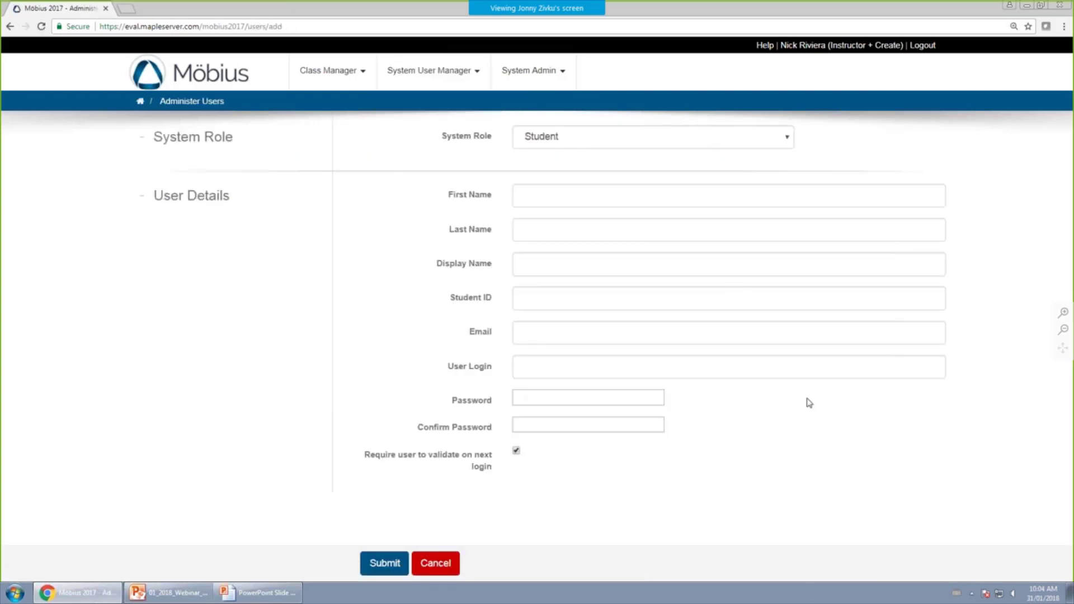
click(615, 137)
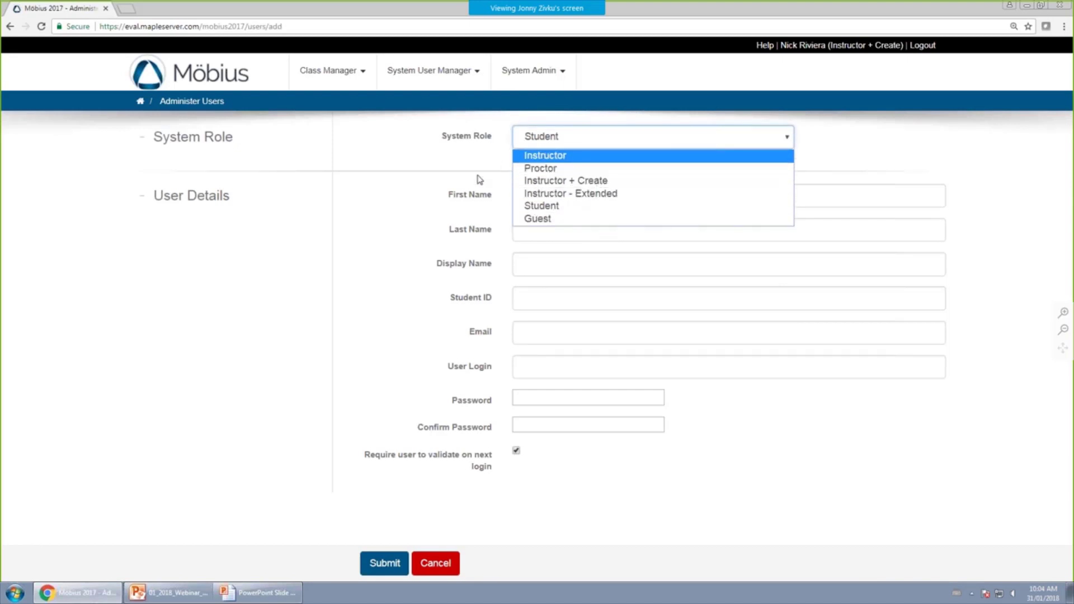
click(411, 198)
Step through the user detail, login and password fields, then cancel without creating a user.
click(561, 193)
click(557, 230)
click(555, 264)
click(555, 298)
click(556, 333)
click(558, 363)
click(547, 394)
click(548, 426)
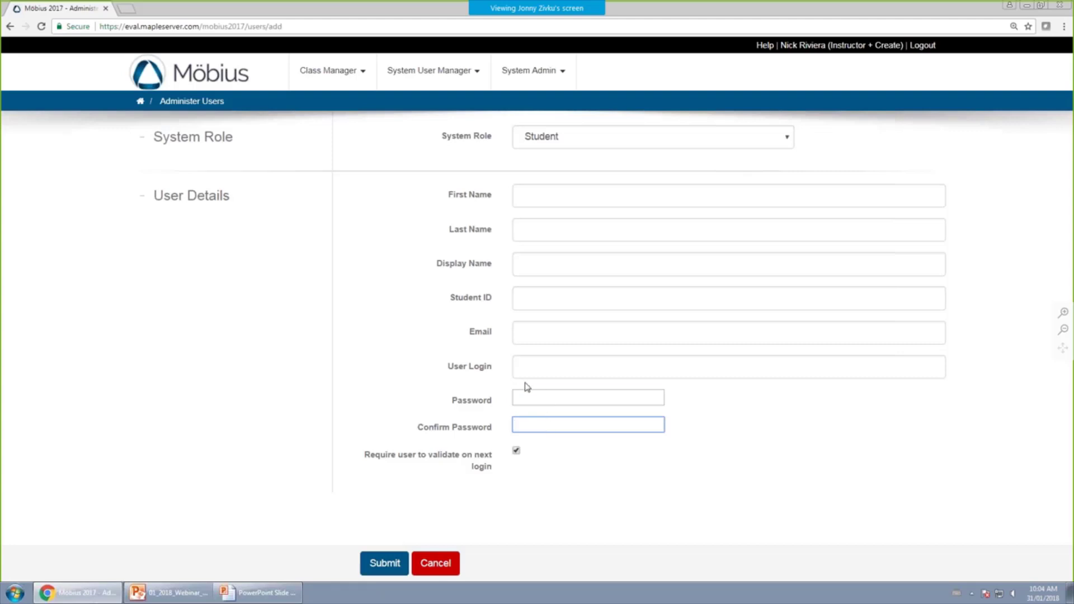
click(539, 187)
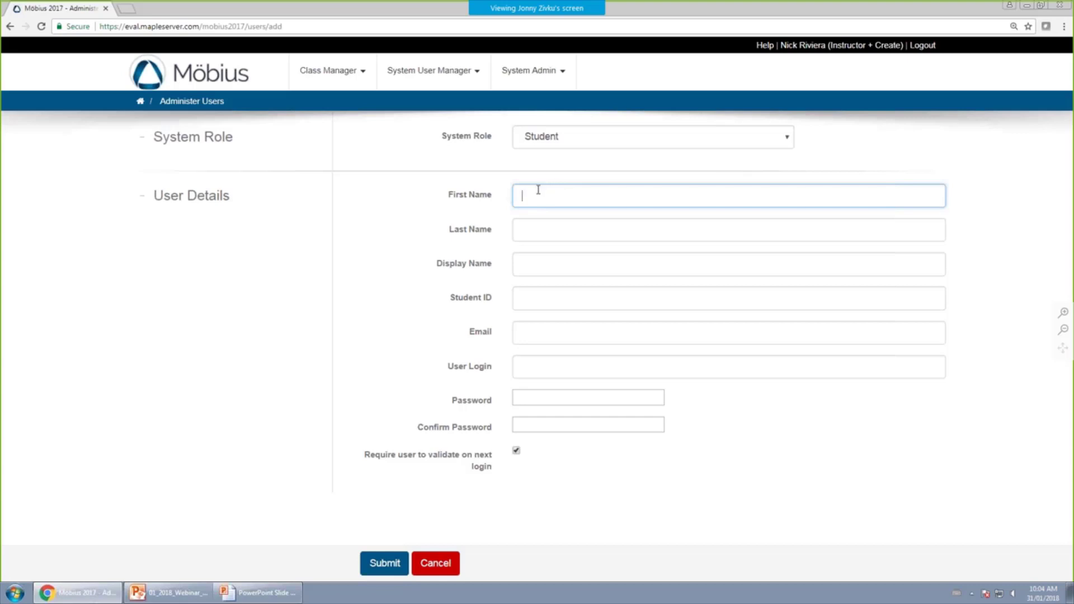
click(446, 565)
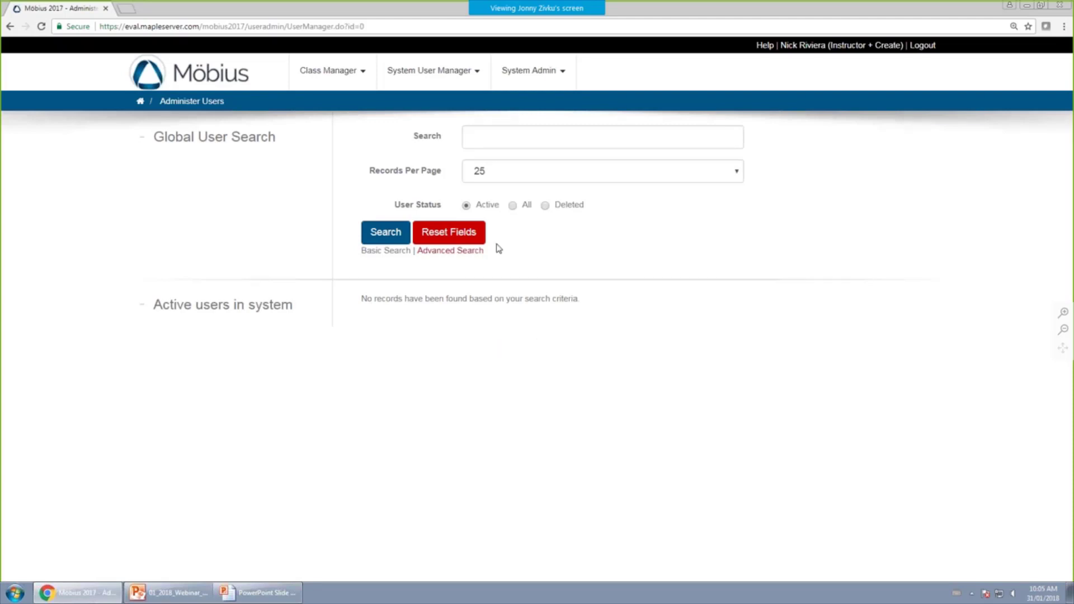
Show the Roster Upload page via Import Users From Roster, then switch to the Agenda slideshow.
click(442, 79)
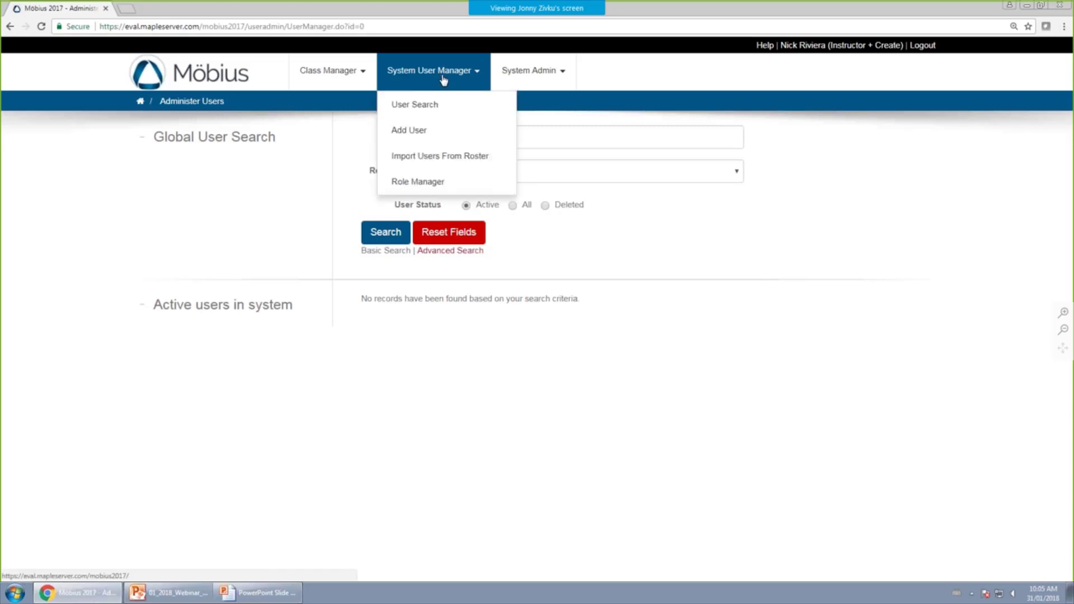
click(471, 164)
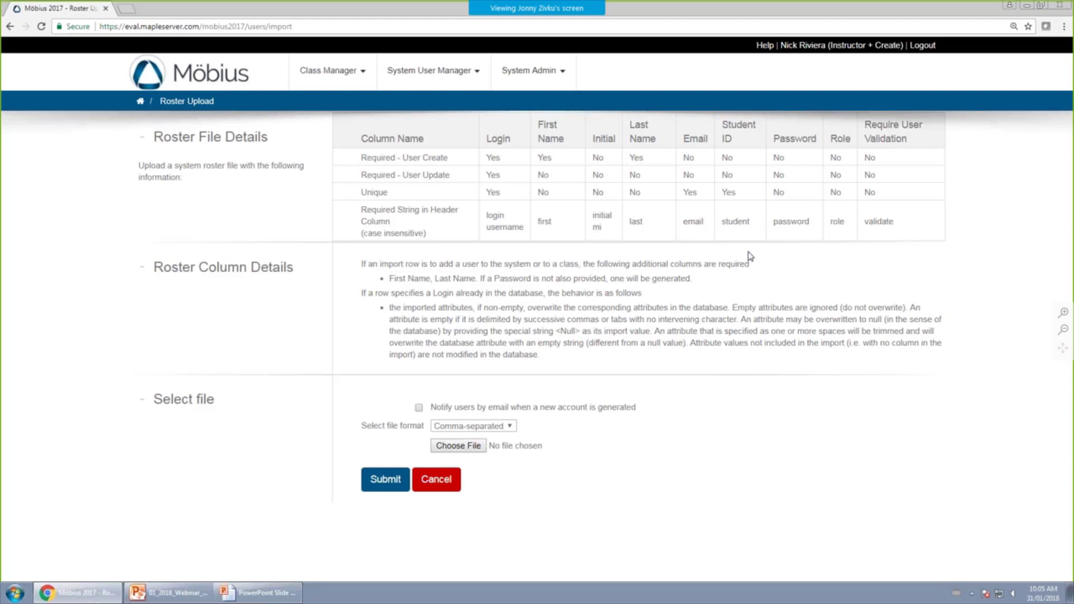
key(alt+Tab)
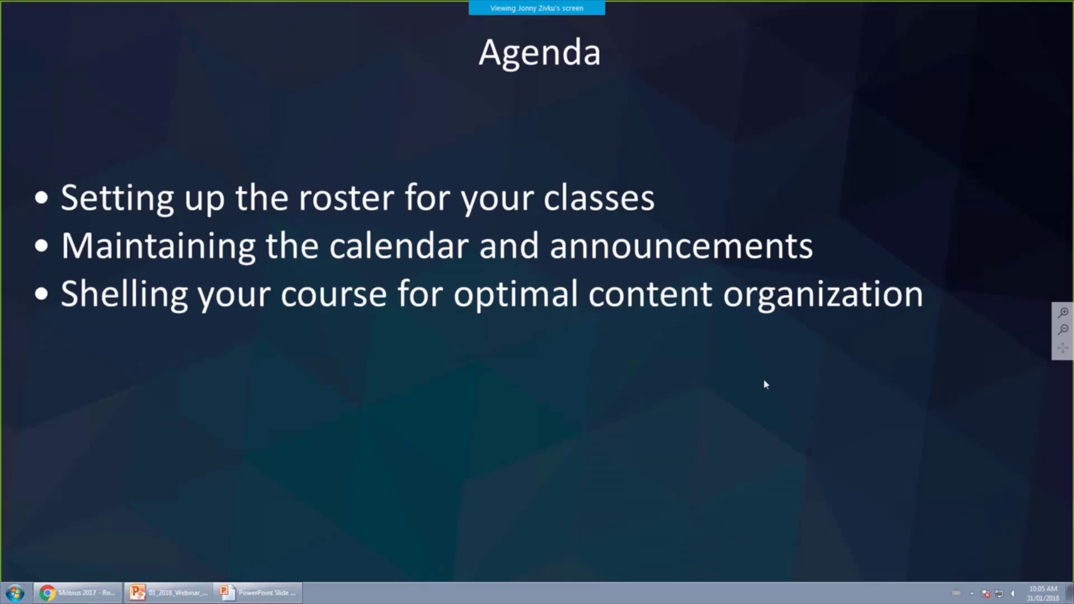
Exit to the desktop and briefly open the roster file in Excel, then close it.
key(super+d)
click(201, 81)
double_click(201, 81)
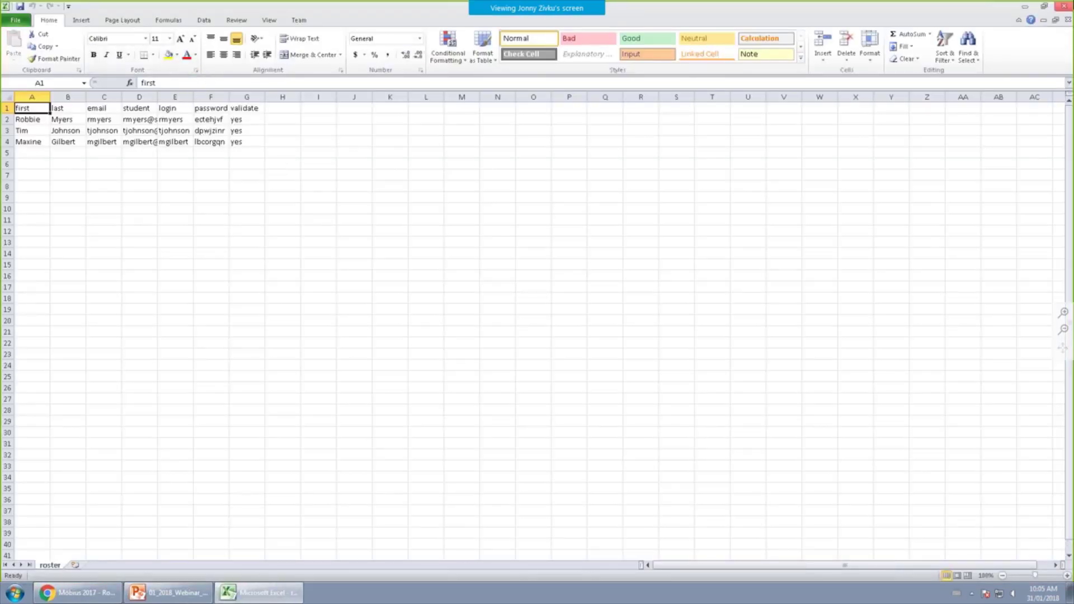
click(1064, 6)
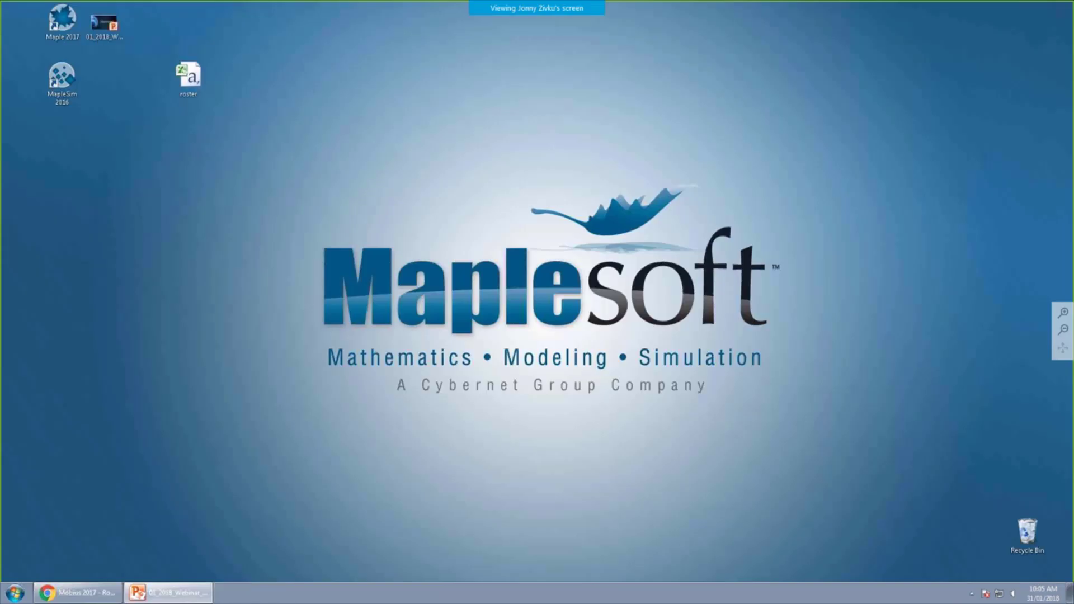
View the roster's comma-separated text in Notepad, then reopen the file in Excel.
right_click(188, 75)
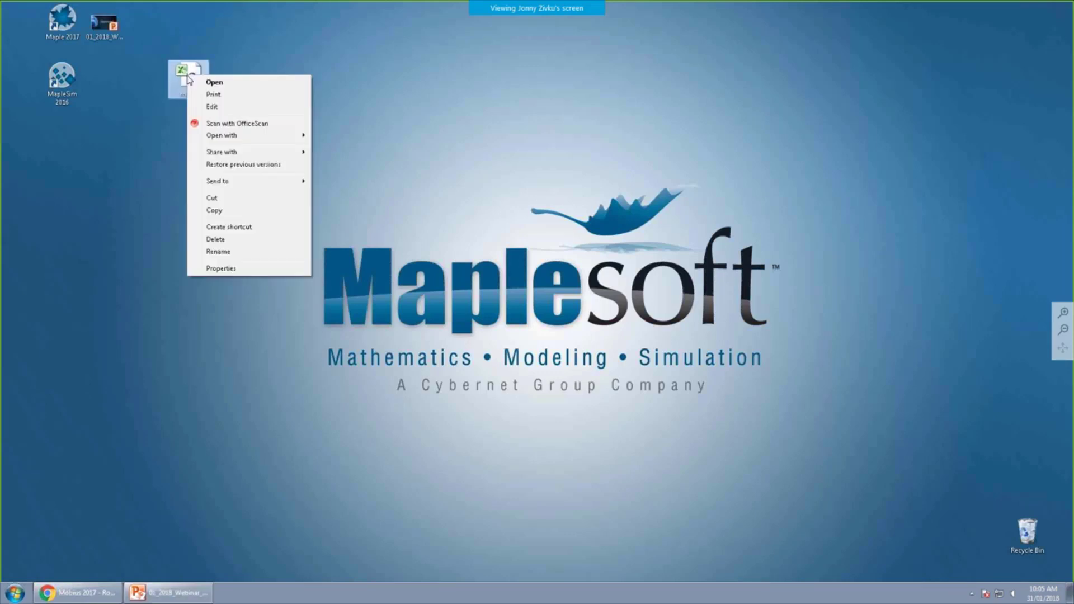
click(215, 106)
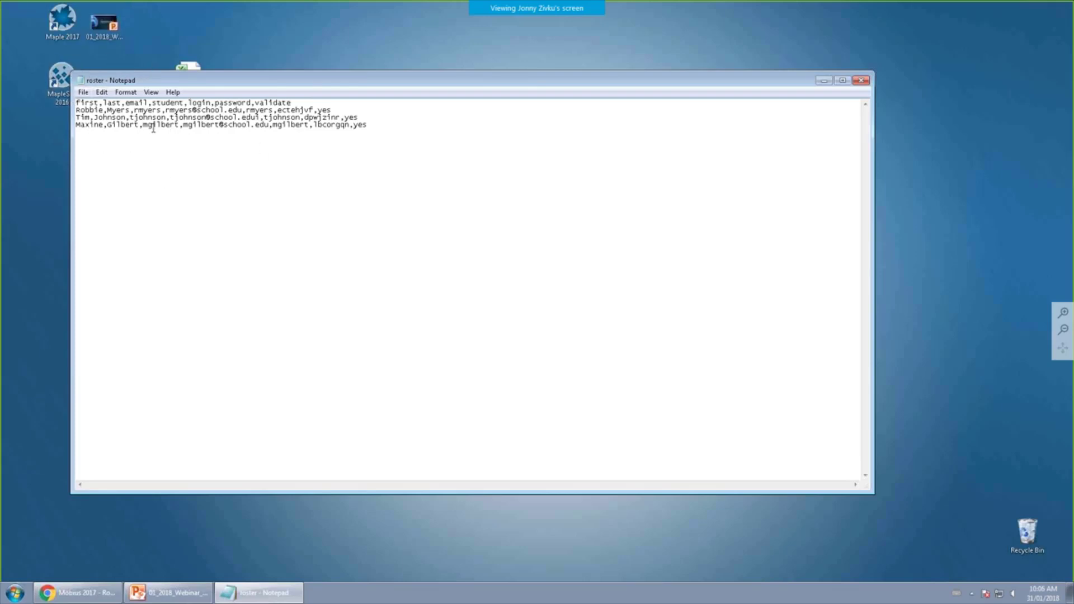
click(860, 80)
right_click(190, 74)
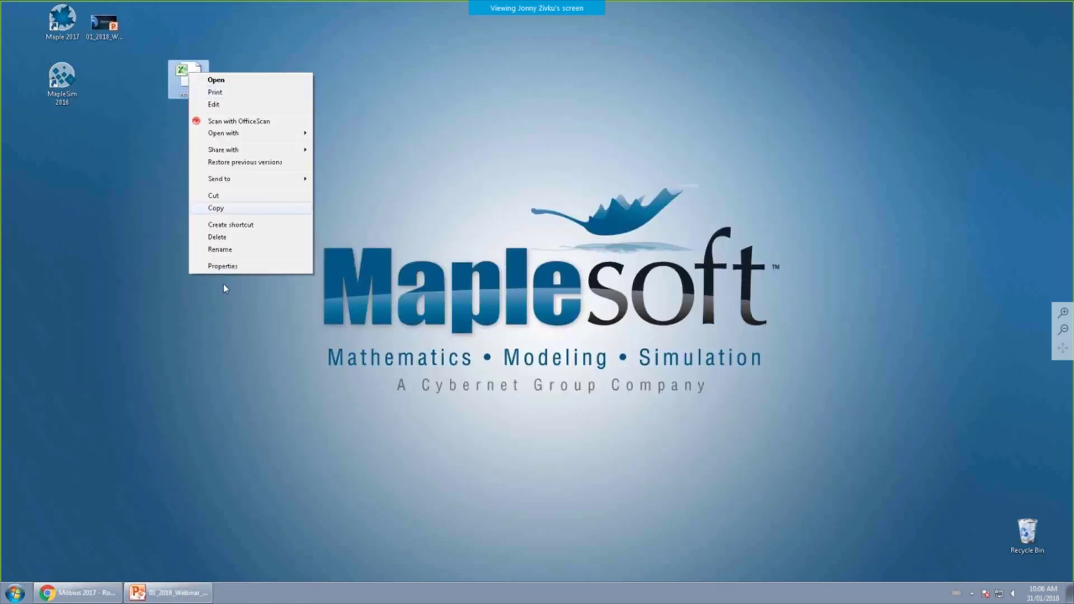
click(226, 79)
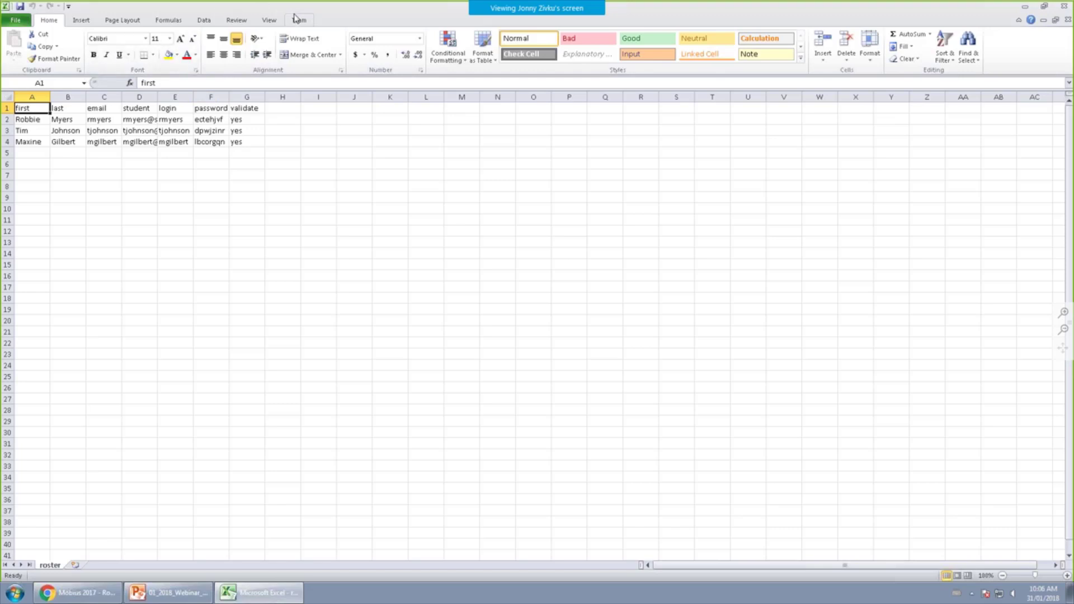
Zoom the roster sheet to 200%.
click(270, 20)
click(250, 38)
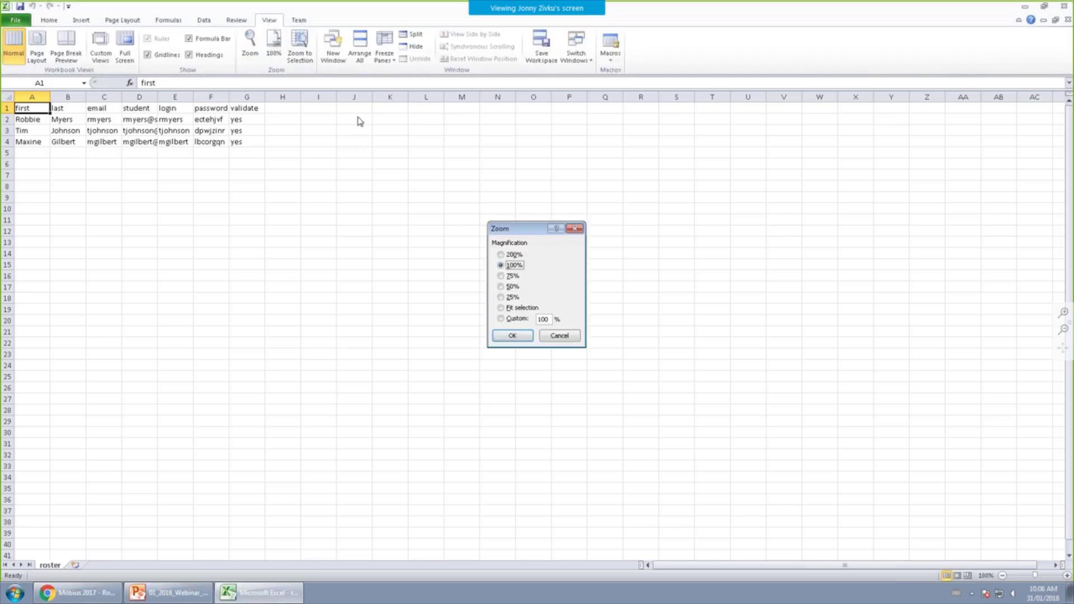
click(507, 255)
click(520, 340)
click(454, 325)
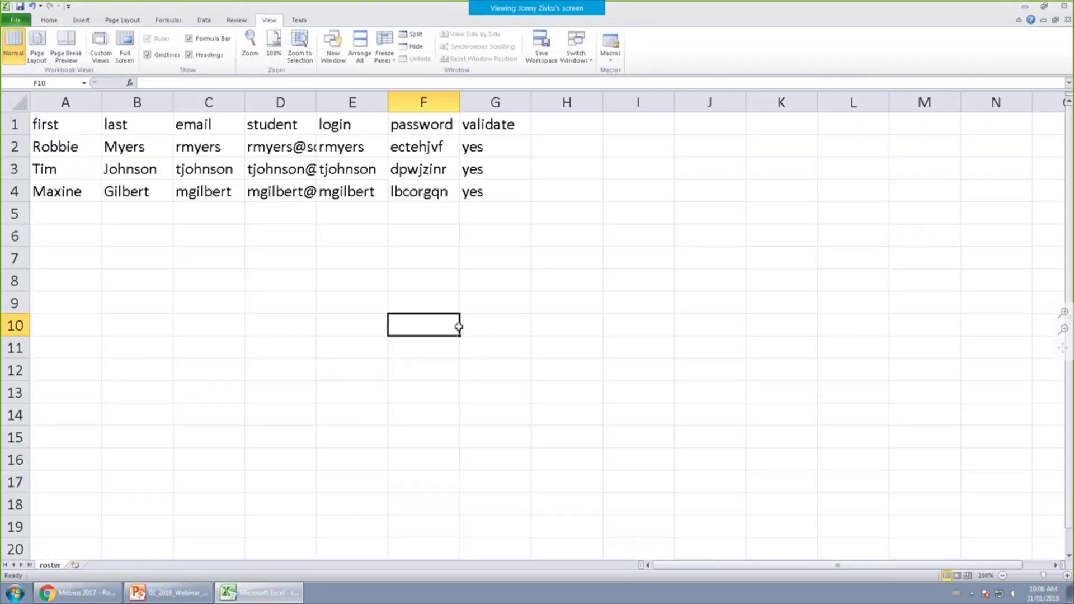
Widen columns A–F so full email addresses and passwords are visible.
drag(103, 98, 148, 100)
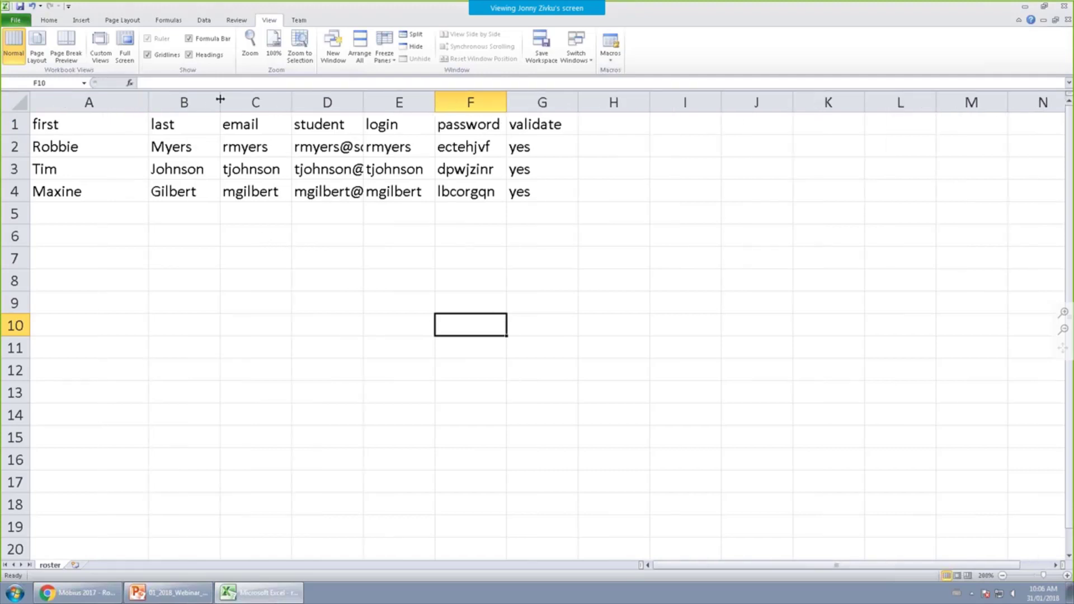
drag(221, 101, 245, 101)
drag(323, 99, 347, 102)
drag(420, 103, 565, 102)
drag(708, 102, 730, 102)
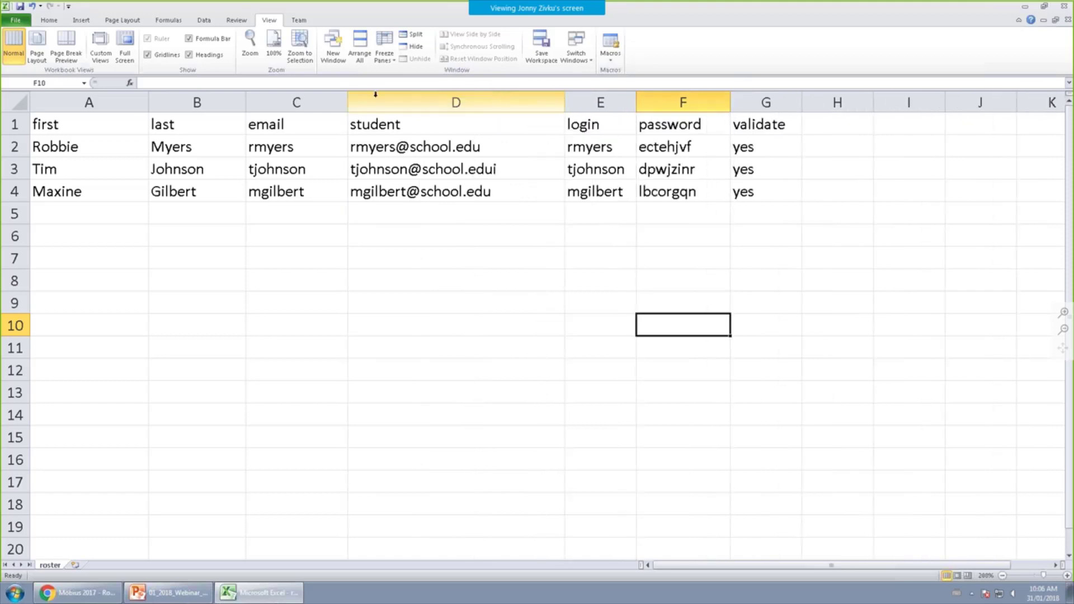
click(117, 130)
Review the row-1 headers: first, last, email, student, login, password, validate.
click(192, 125)
click(296, 123)
click(417, 124)
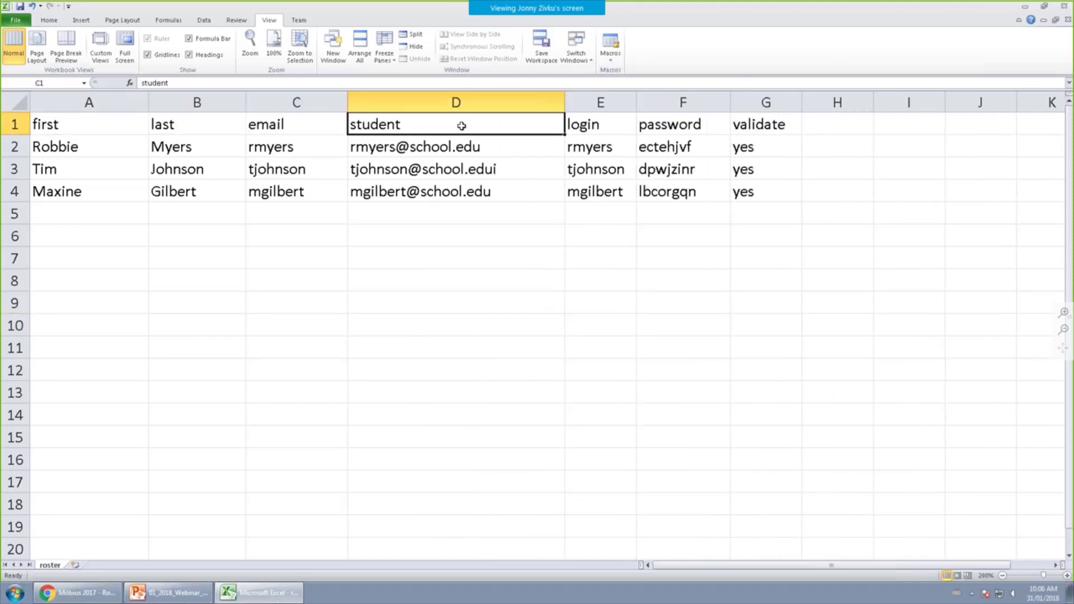
click(65, 124)
click(184, 125)
click(283, 125)
click(376, 124)
Compare the headers with the Möbius upload requirements, then select student rows 2–4.
click(89, 594)
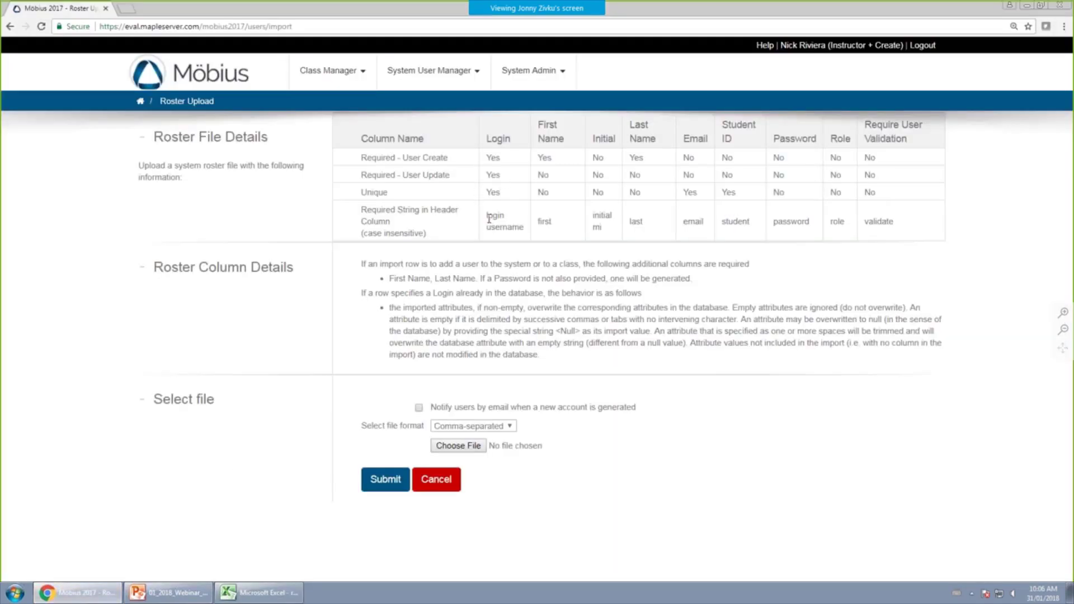
triple_click(494, 221)
double_click(545, 221)
click(288, 584)
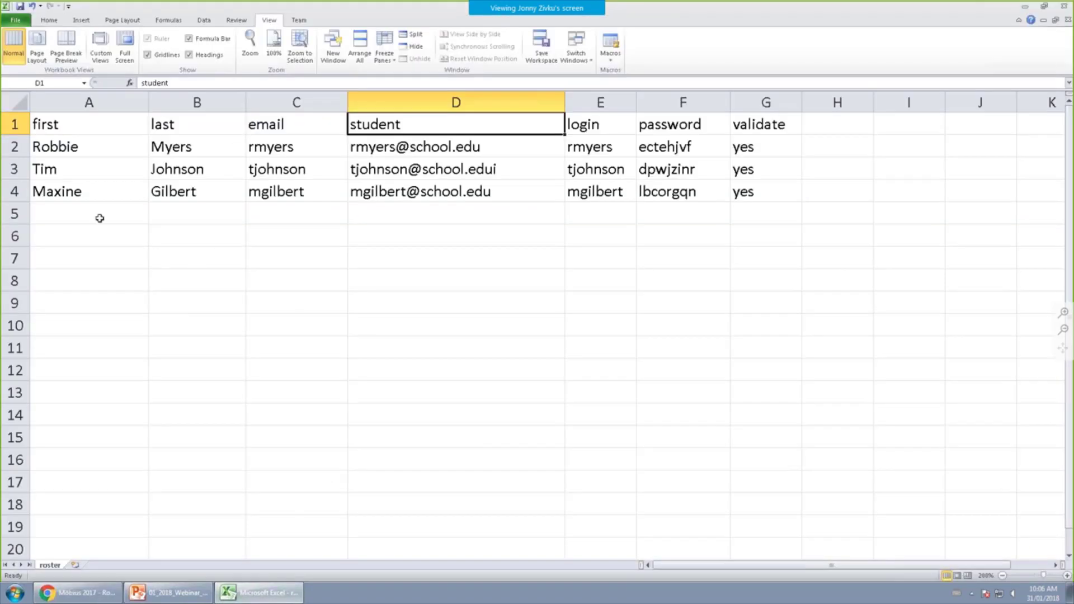
drag(17, 147, 20, 199)
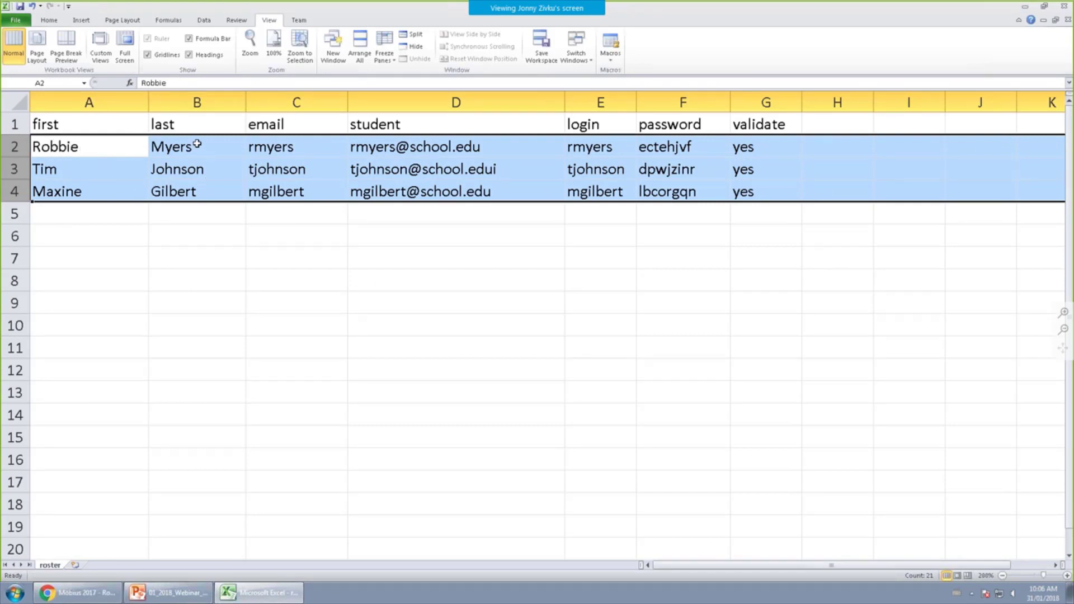
Park the email addresses from D2:D4 temporarily in C5:C7.
drag(402, 150, 411, 190)
key(ctrl+c)
click(296, 148)
click(300, 217)
key(ctrl+v)
Move the usernames from C2:C4 into D2:D4 under the student header.
click(296, 147)
key(ctrl+c)
drag(295, 150, 292, 256)
key(ctrl+x)
click(362, 152)
key(ctrl+v)
Move the parked emails into C2:C4 under email and widen column C.
key(ctrl+c)
click(283, 147)
key(ctrl+v)
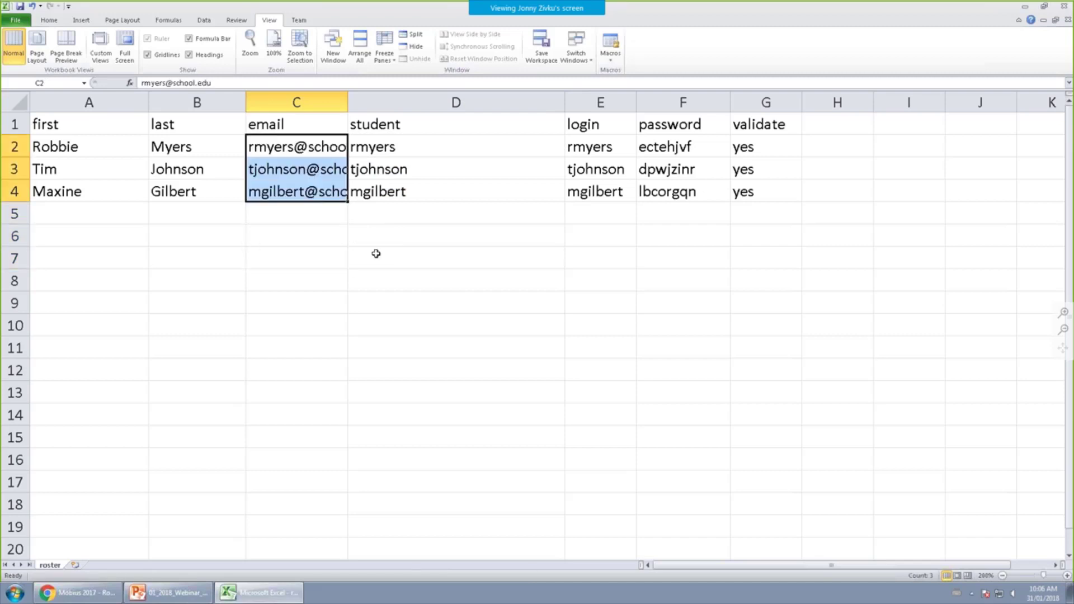
drag(437, 255, 437, 235)
drag(348, 99, 468, 102)
Check the student, login, password and validate values, ending on validate column G.
click(346, 148)
drag(481, 149, 500, 208)
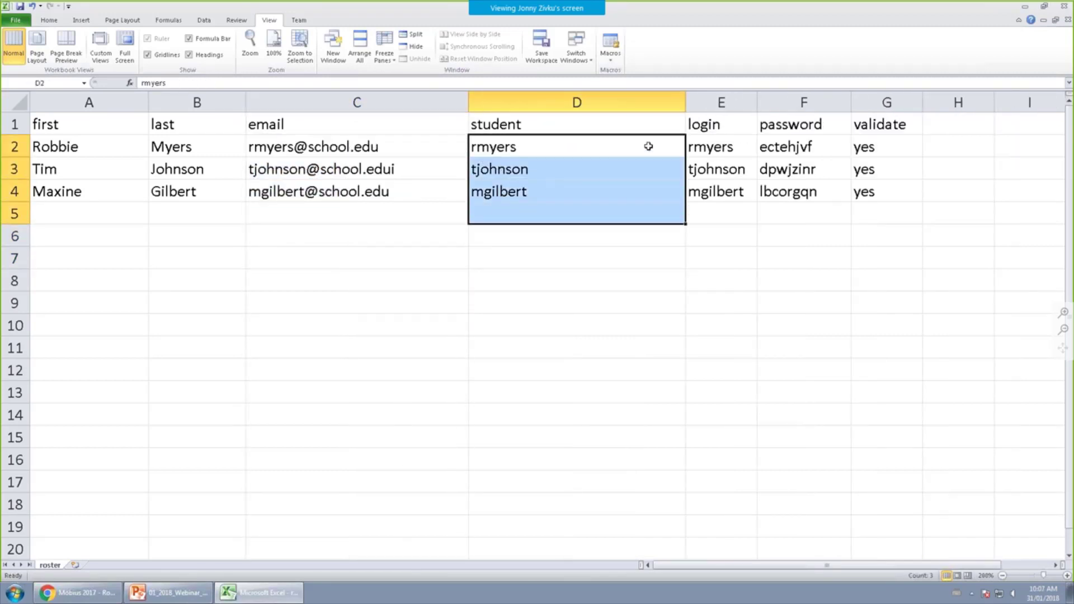
drag(715, 146, 750, 191)
drag(804, 148, 812, 193)
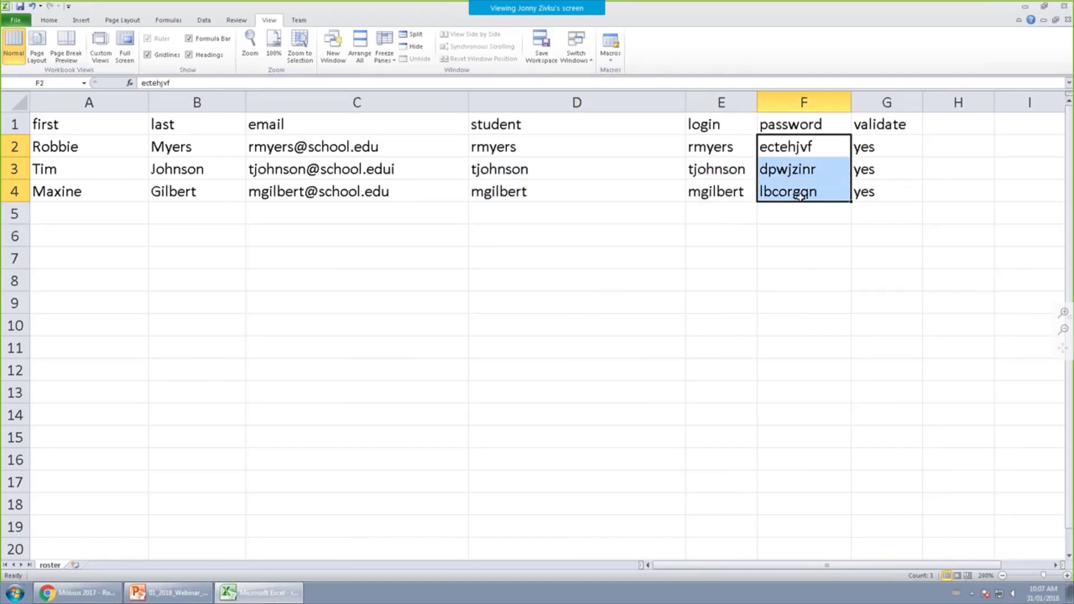
drag(874, 147, 887, 179)
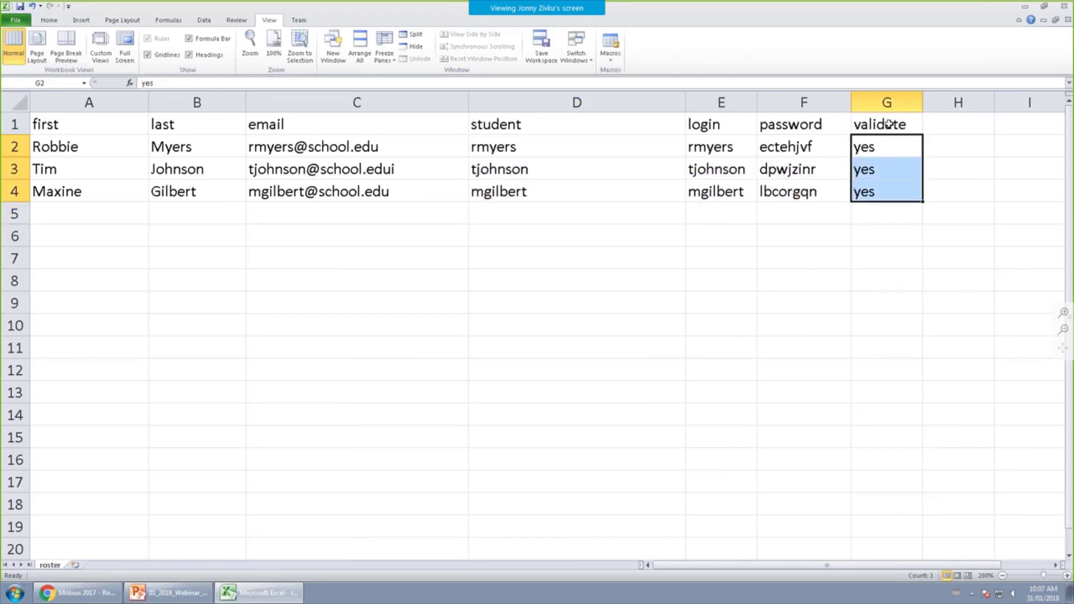
click(886, 102)
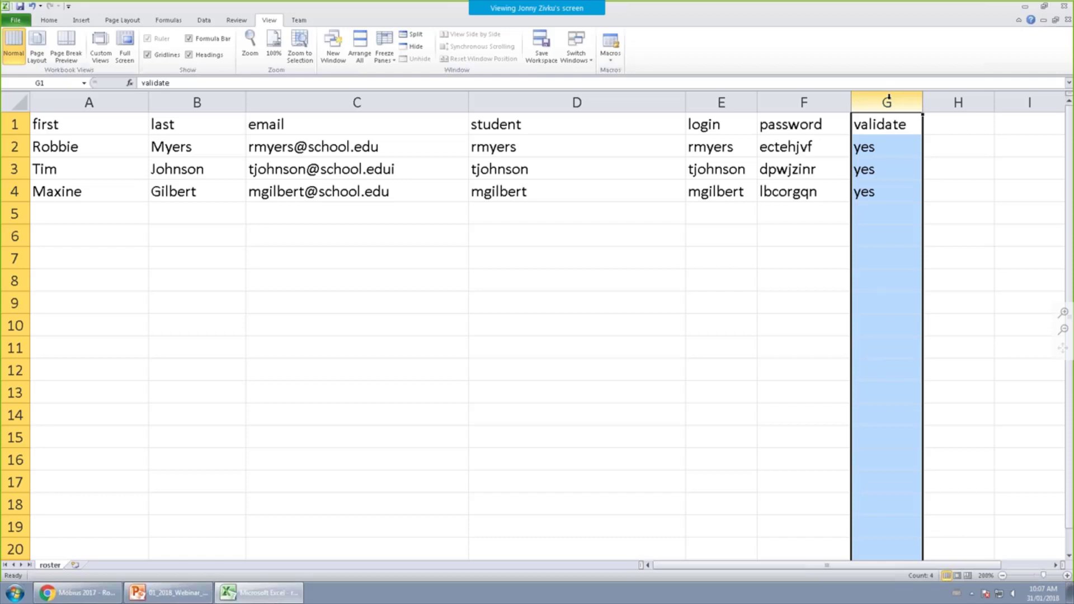
Start row 5 with the new student's first name, last name and email address.
click(100, 211)
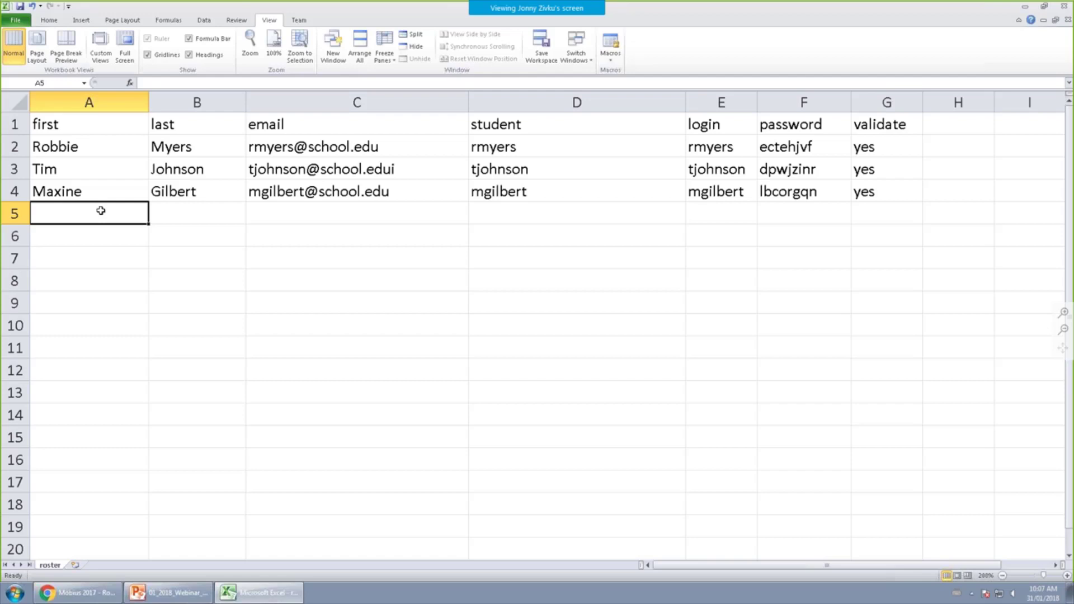
text(John)
key(Tab)
text(Smith)
key(Tab)
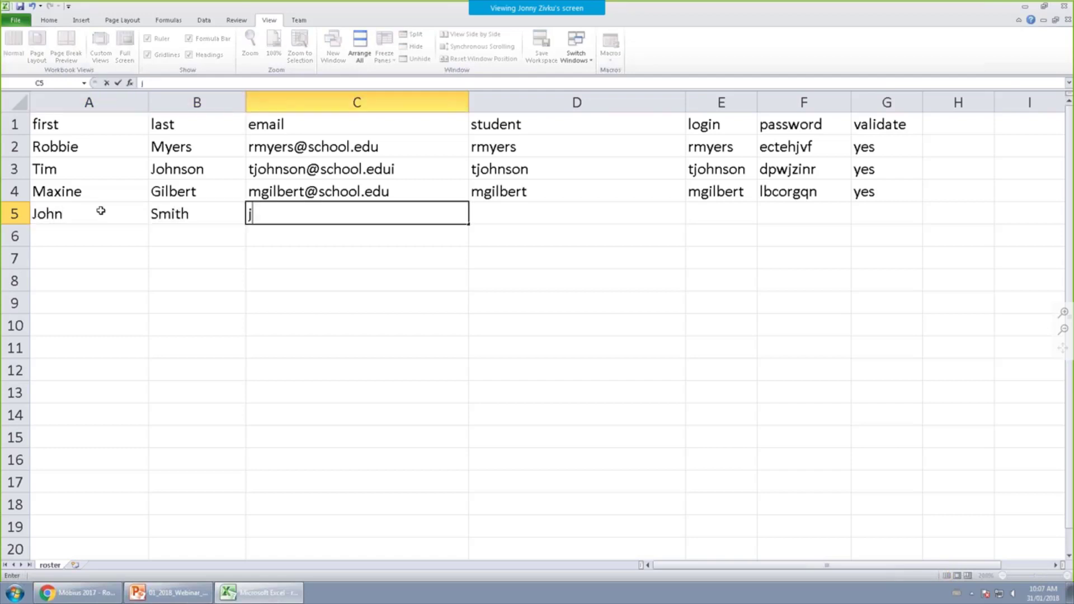
key(Tab)
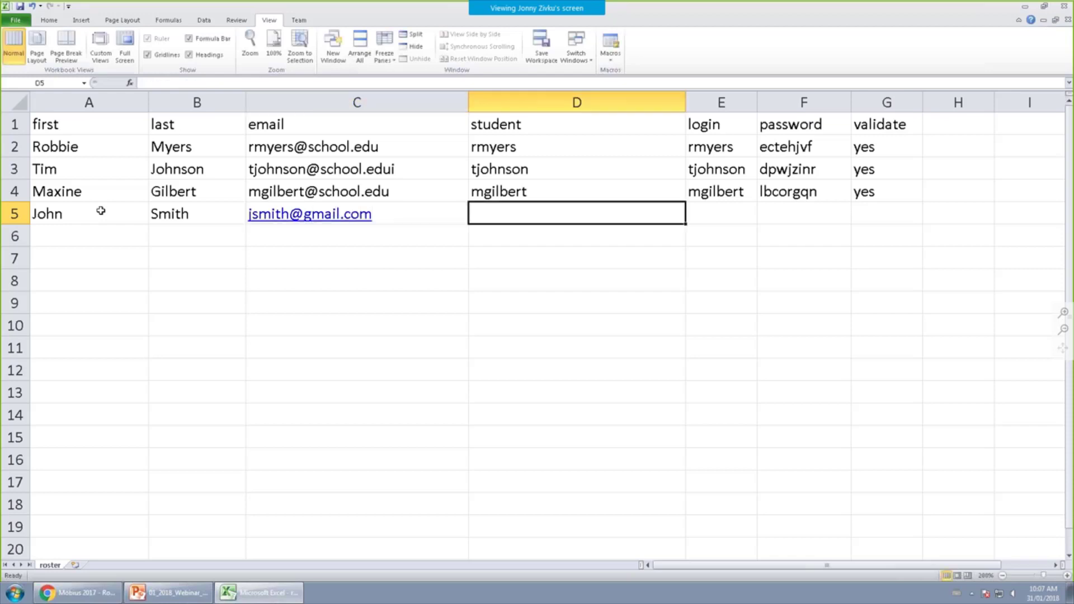
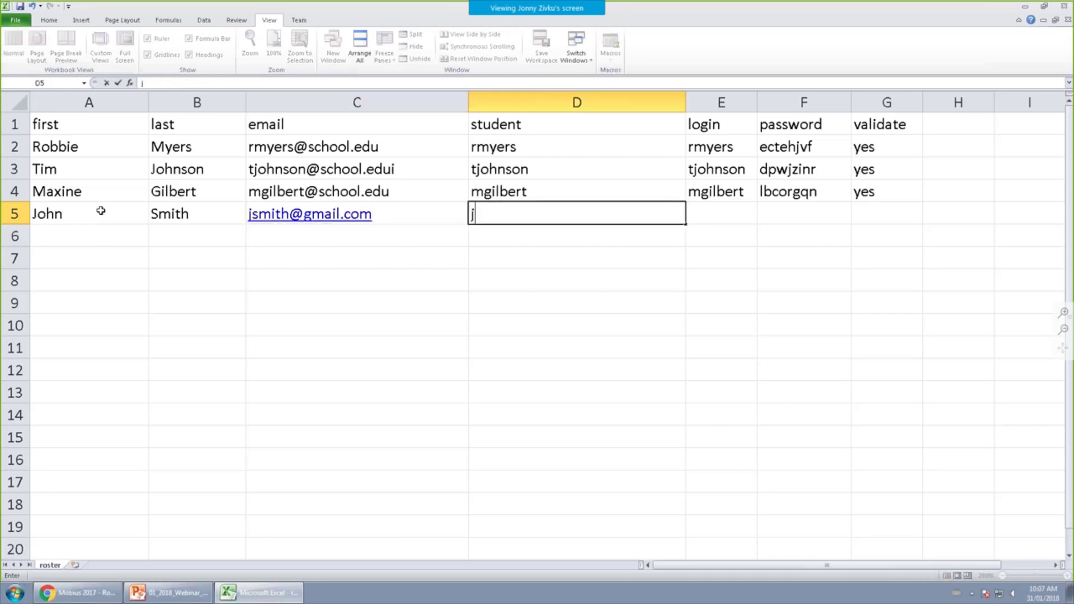
Complete row 5 with the student ID, login, a password and validate 'yes'.
key(Tab)
key(Tab)
key(Tab)
key(Return)
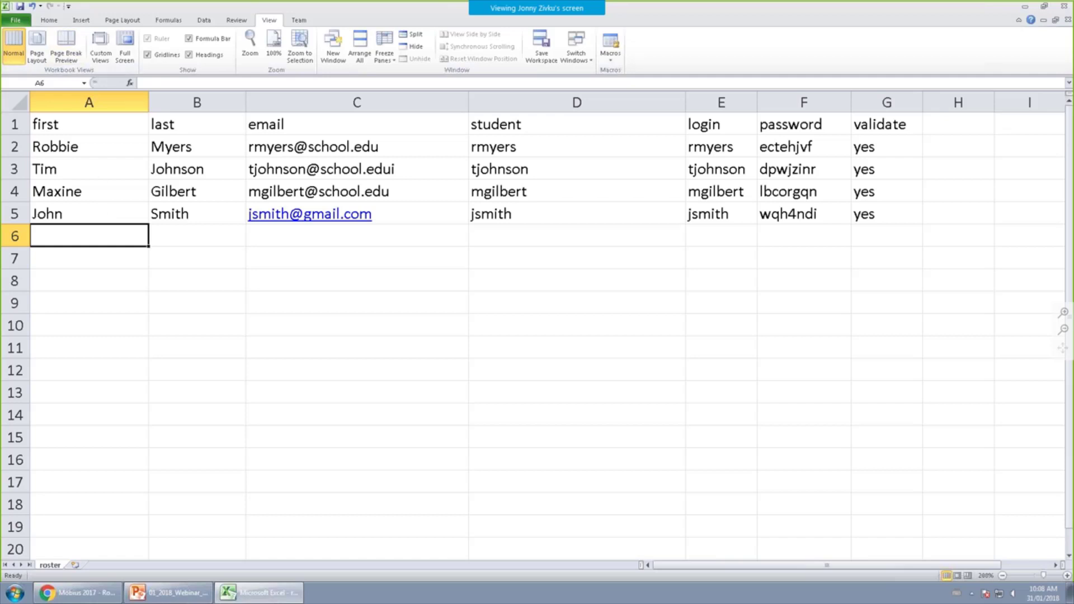
Save the workbook over roster.csv on the desktop in CSV format and close Excel.
click(20, 6)
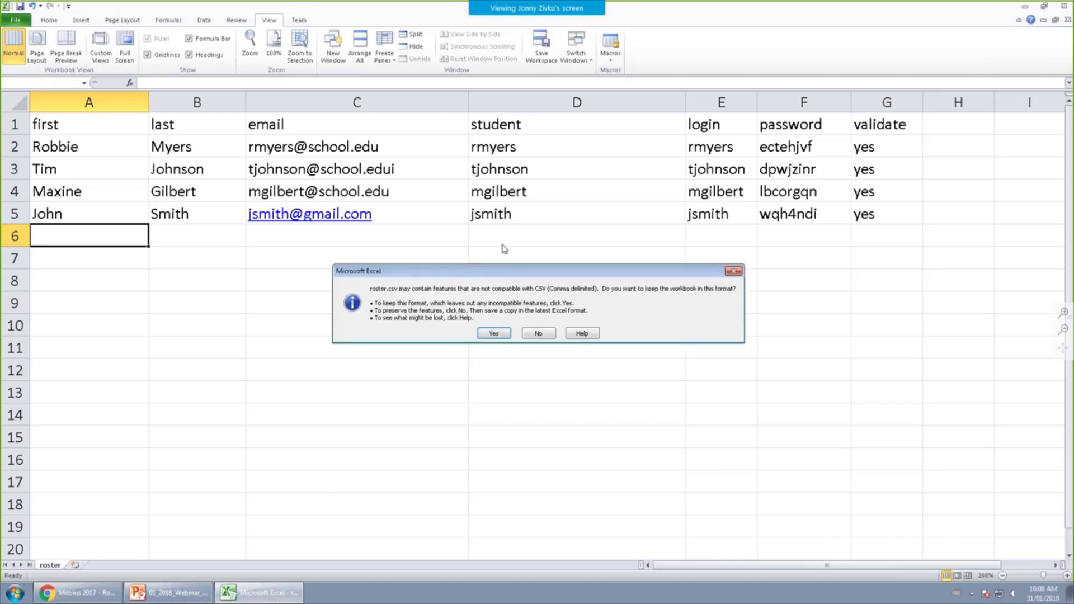
click(495, 333)
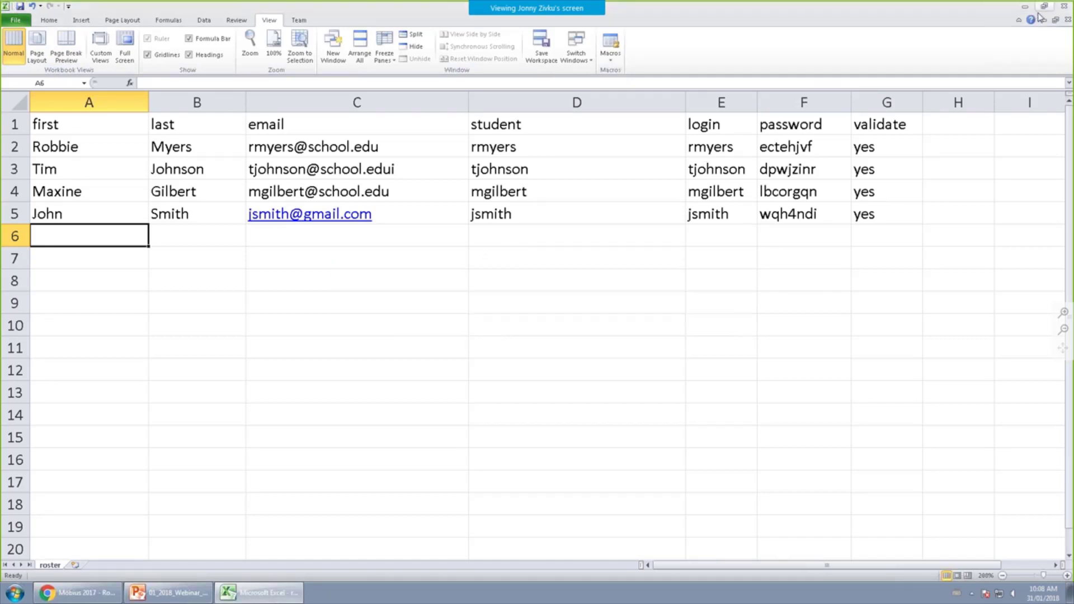
click(1060, 10)
click(491, 313)
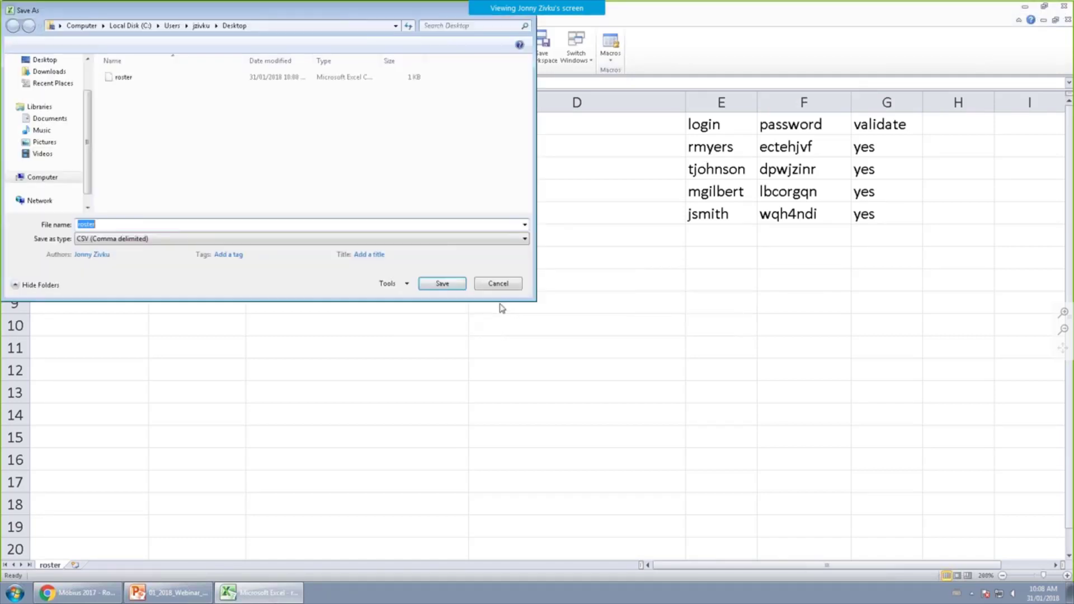
click(438, 283)
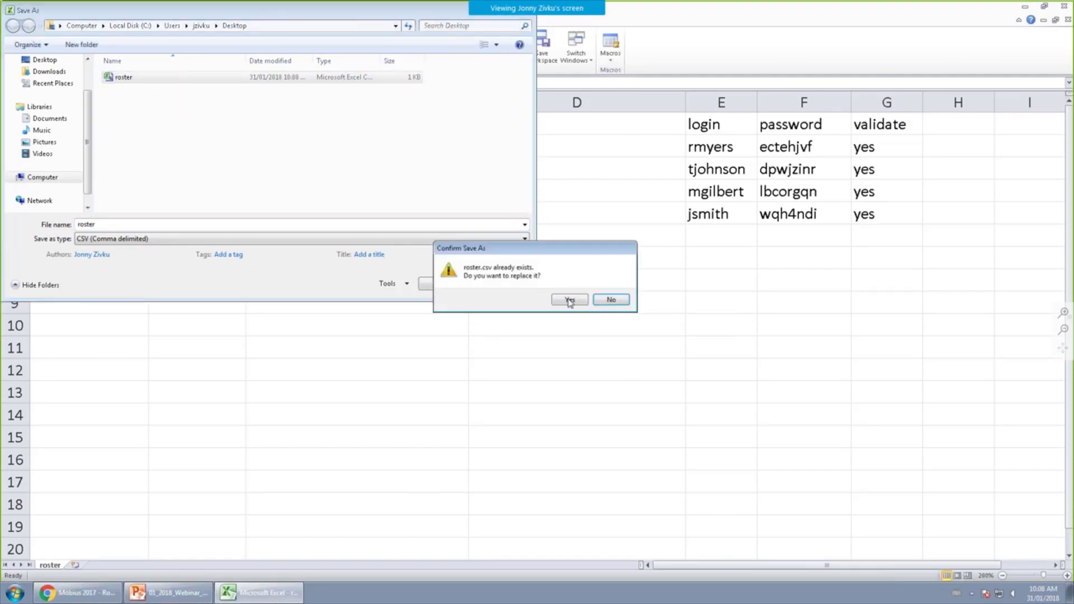
click(585, 301)
click(494, 333)
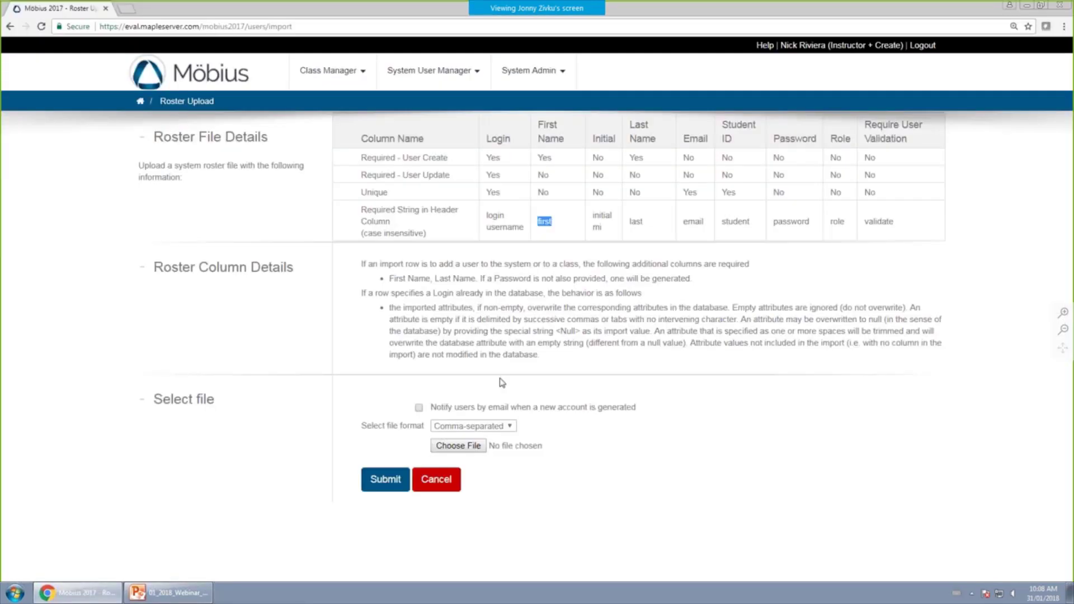
Upload roster.csv as comma-separated and submit it for validation.
click(475, 448)
double_click(290, 141)
click(506, 427)
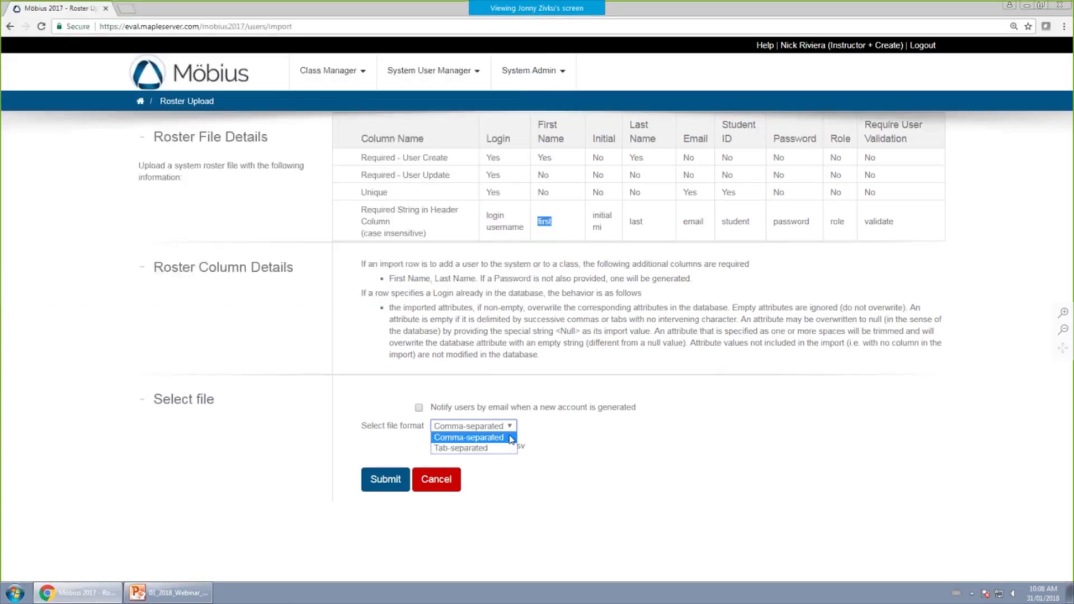
click(508, 441)
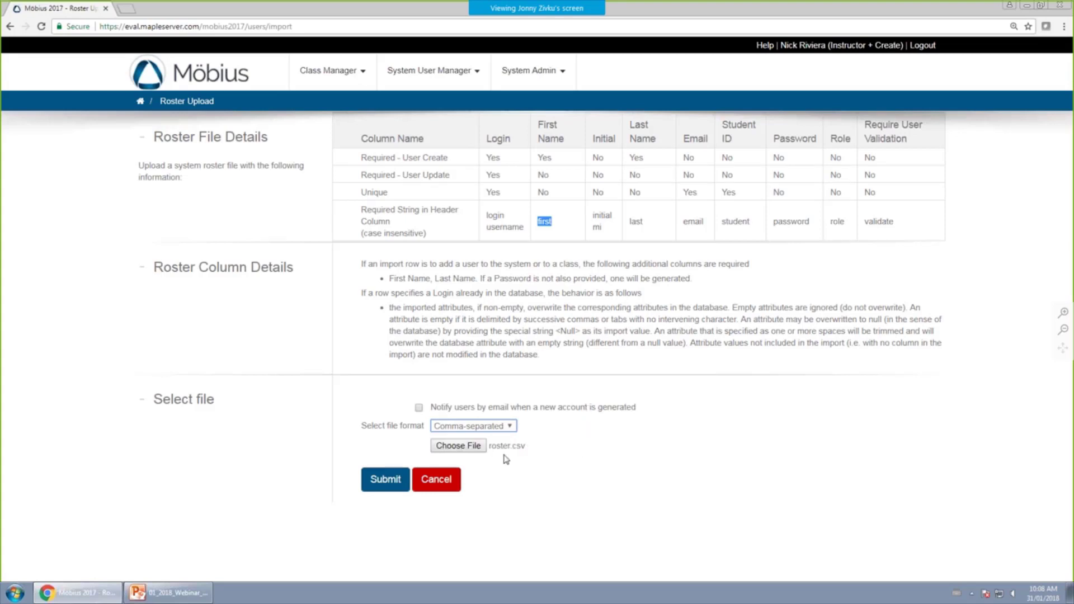
click(392, 482)
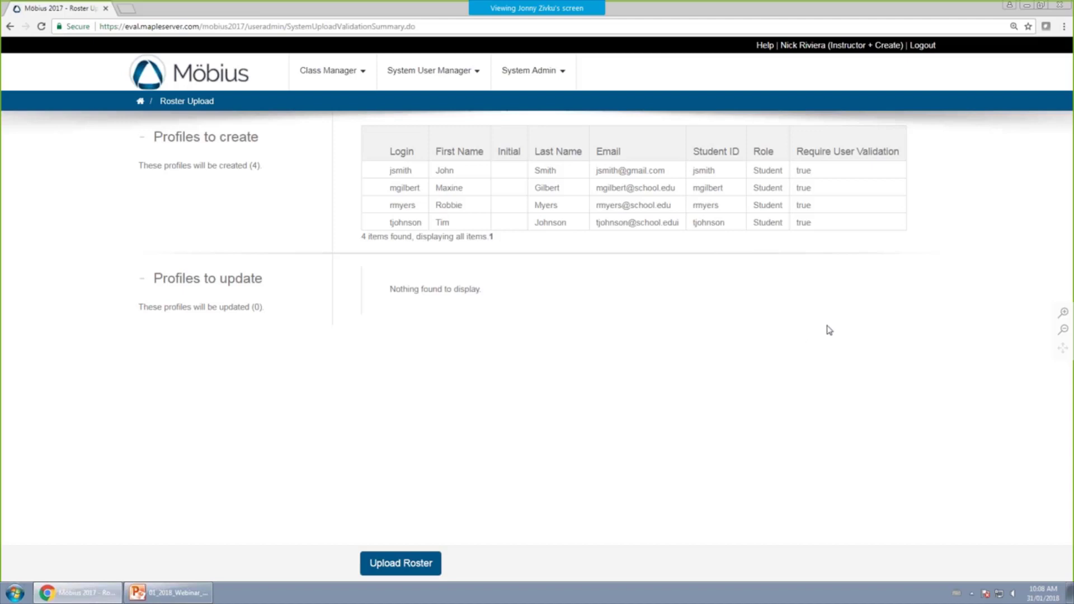
Go back to the system homepage and open the Webinar Class homepage.
click(225, 84)
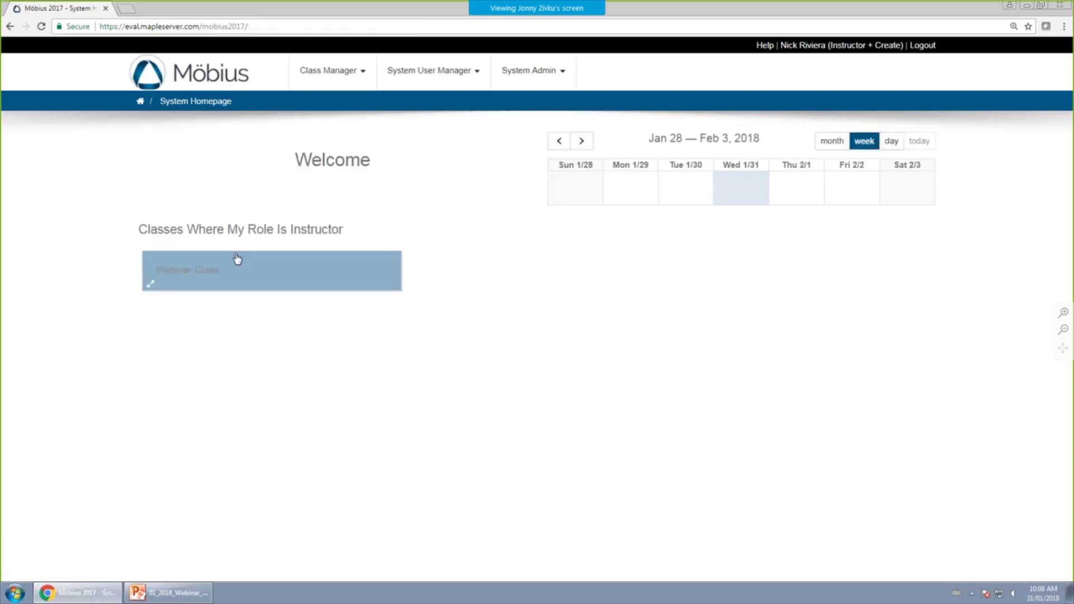
click(218, 277)
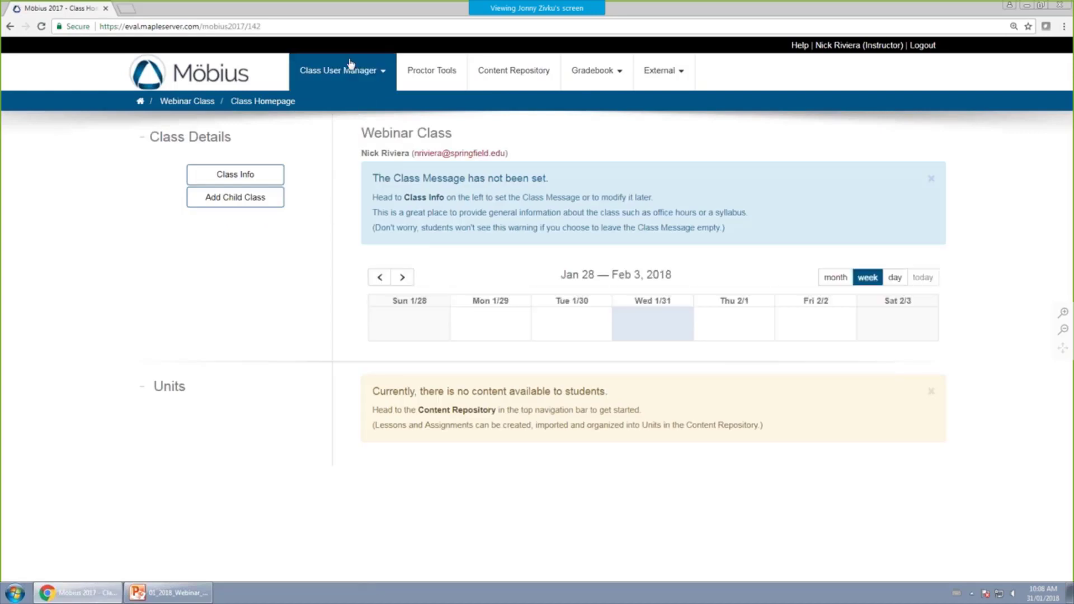
click(383, 76)
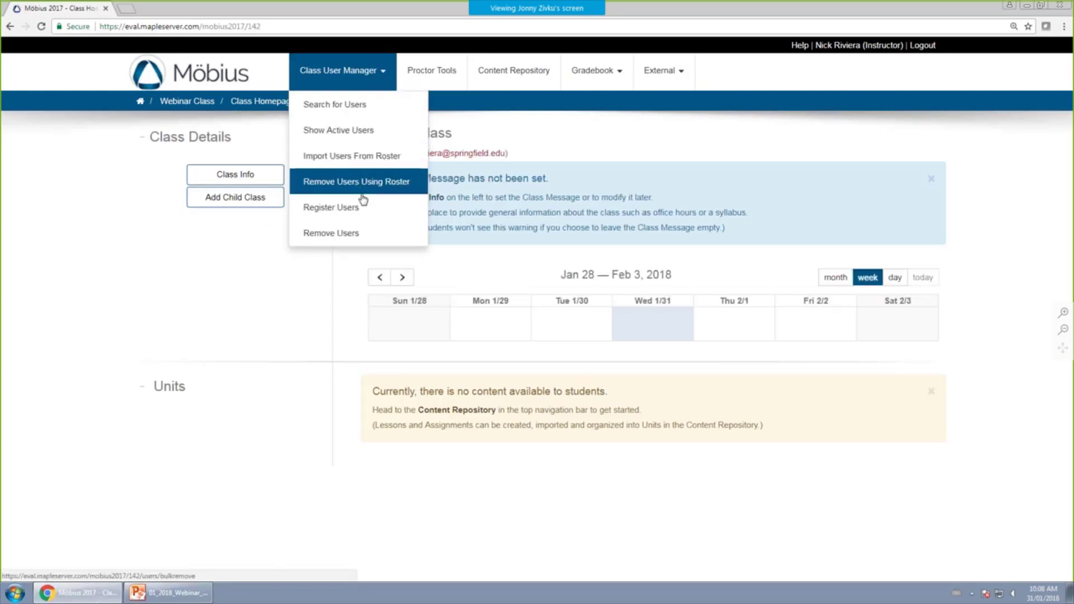
click(365, 160)
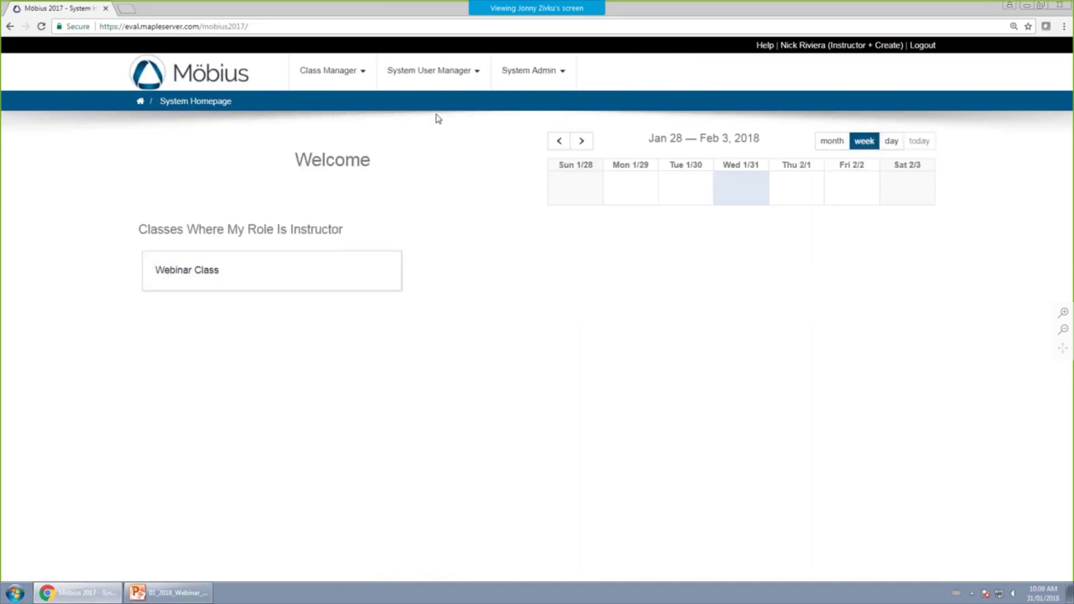
click(468, 72)
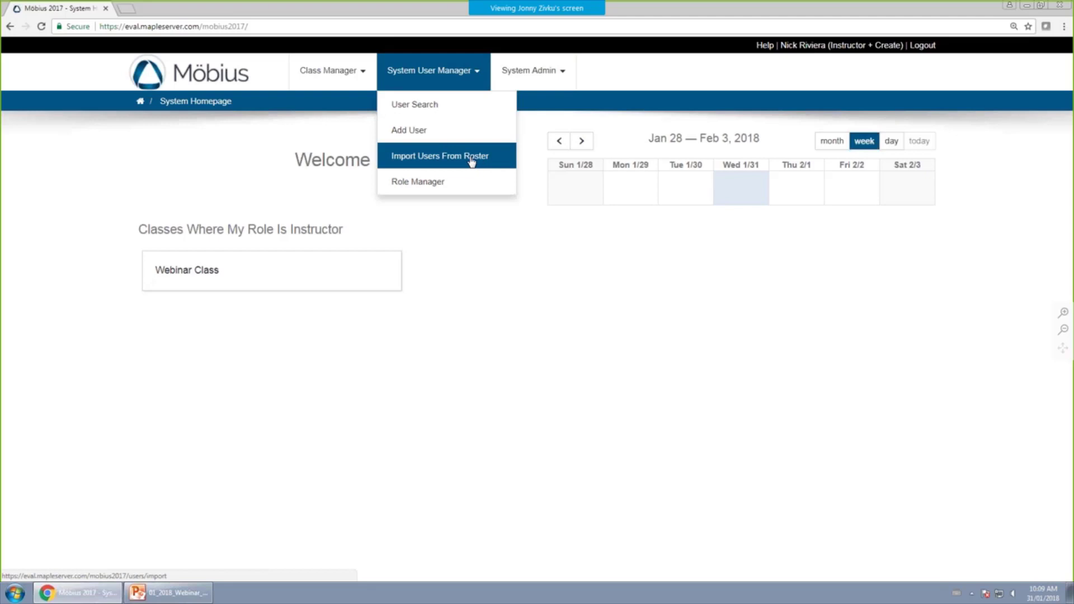
click(210, 270)
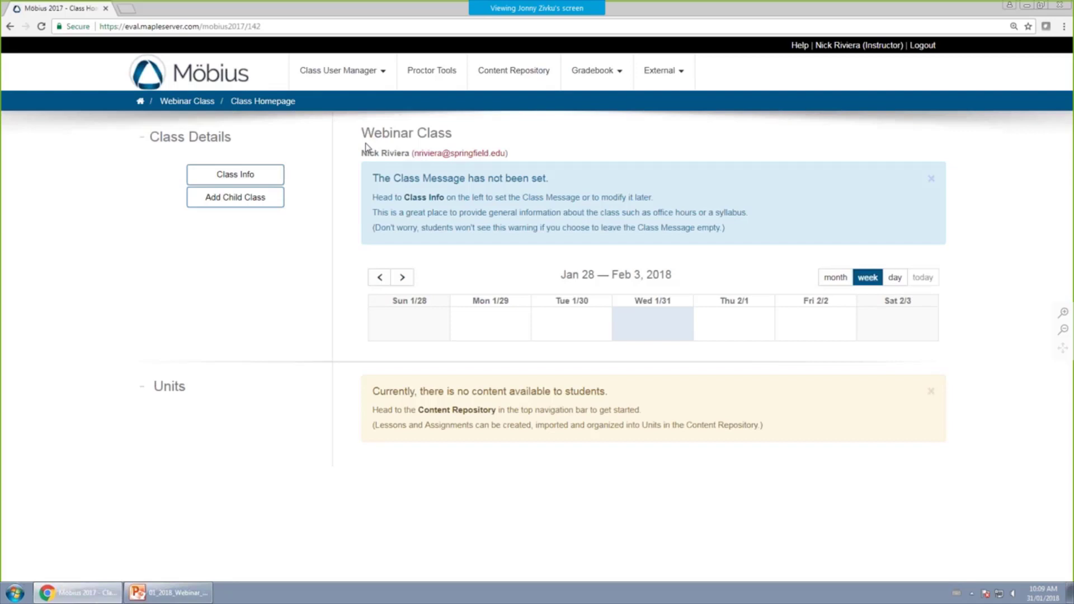
Look at Remove Users Using Roster, then open Register Users and select the First Name field.
click(369, 81)
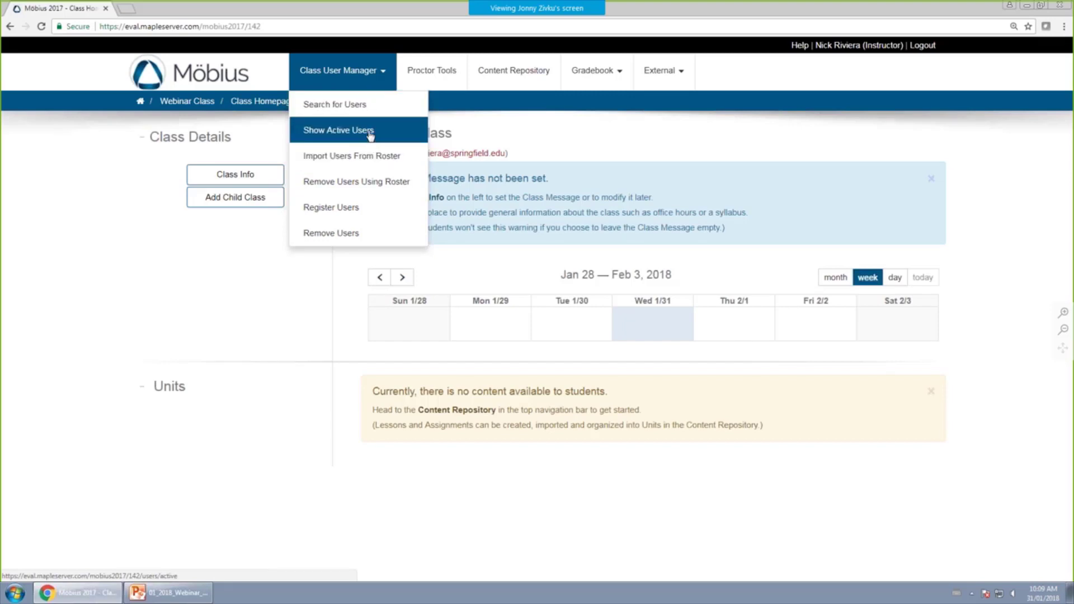
click(387, 189)
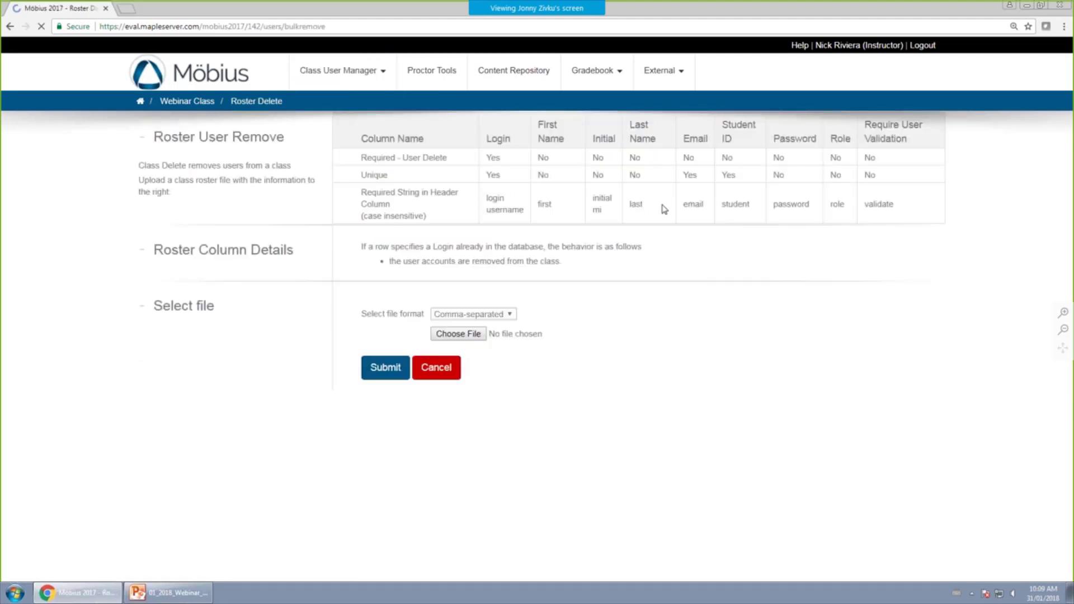
click(345, 69)
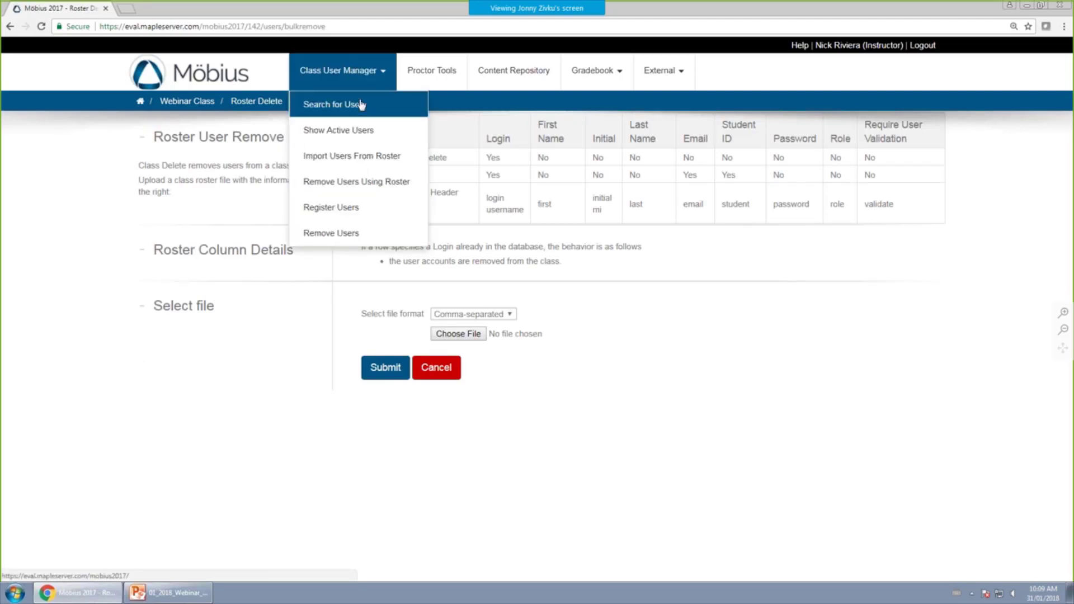
click(352, 210)
click(800, 138)
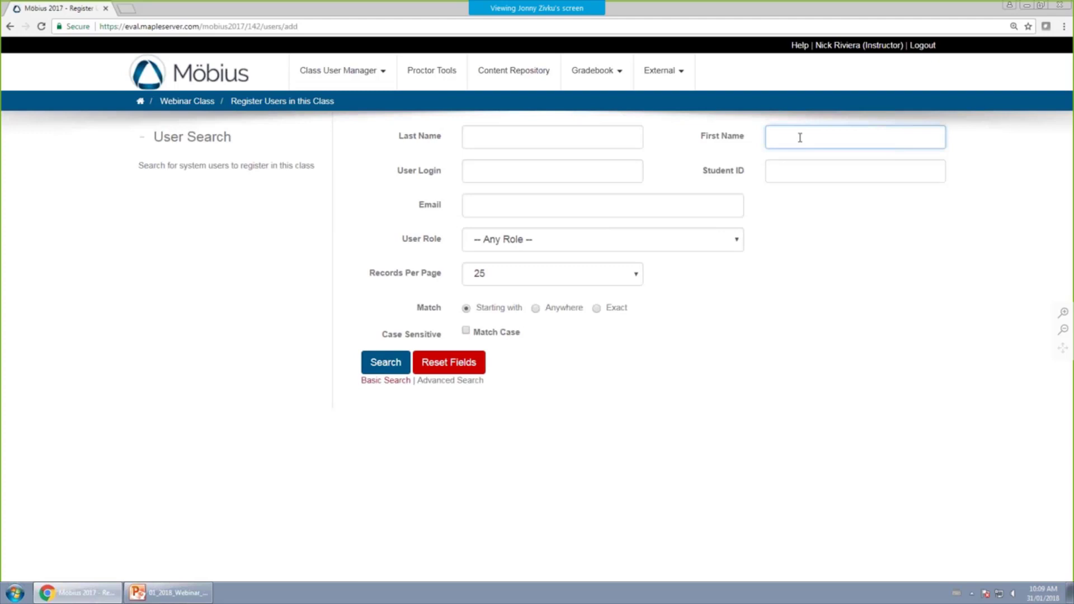
Search users by first name, replacing the first search term with a second name.
text(clark)
key(Return)
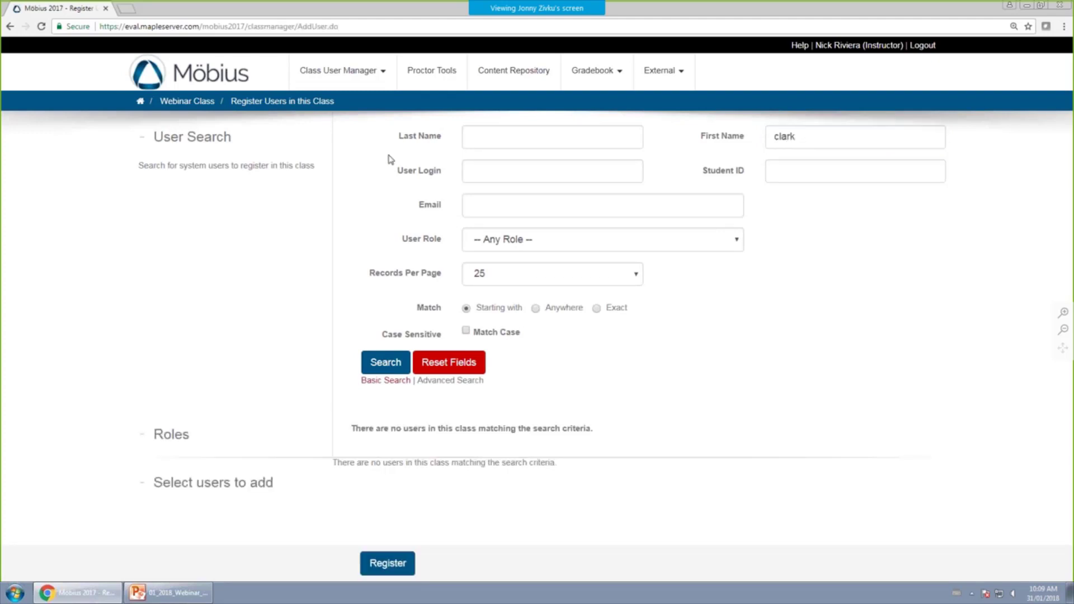
double_click(846, 136)
key(BackSpace)
text(peter)
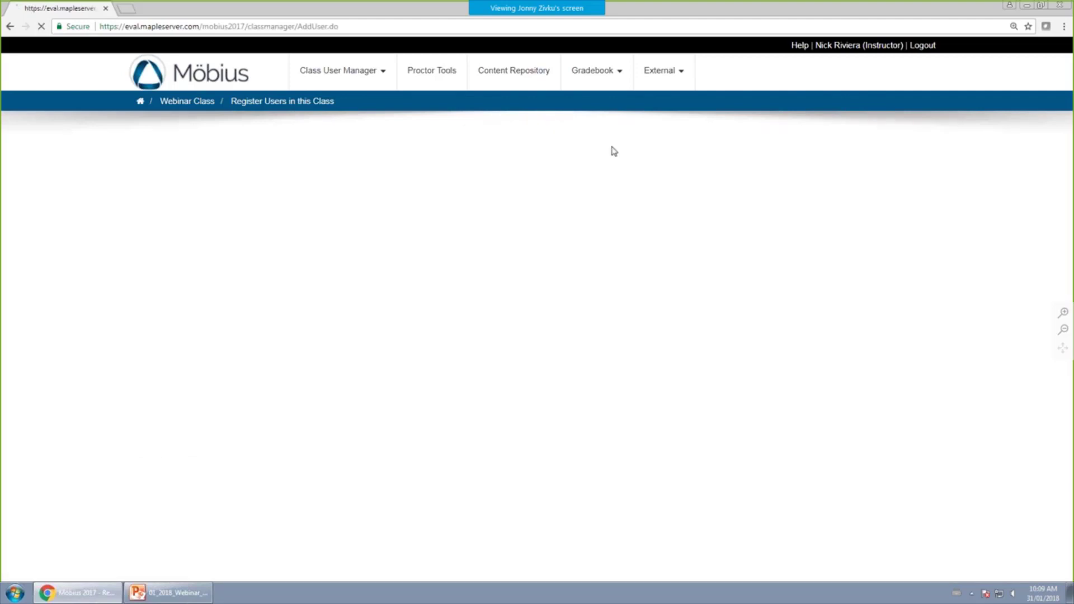
key(Return)
Tick the single matching user and keep Student as the class role.
click(360, 514)
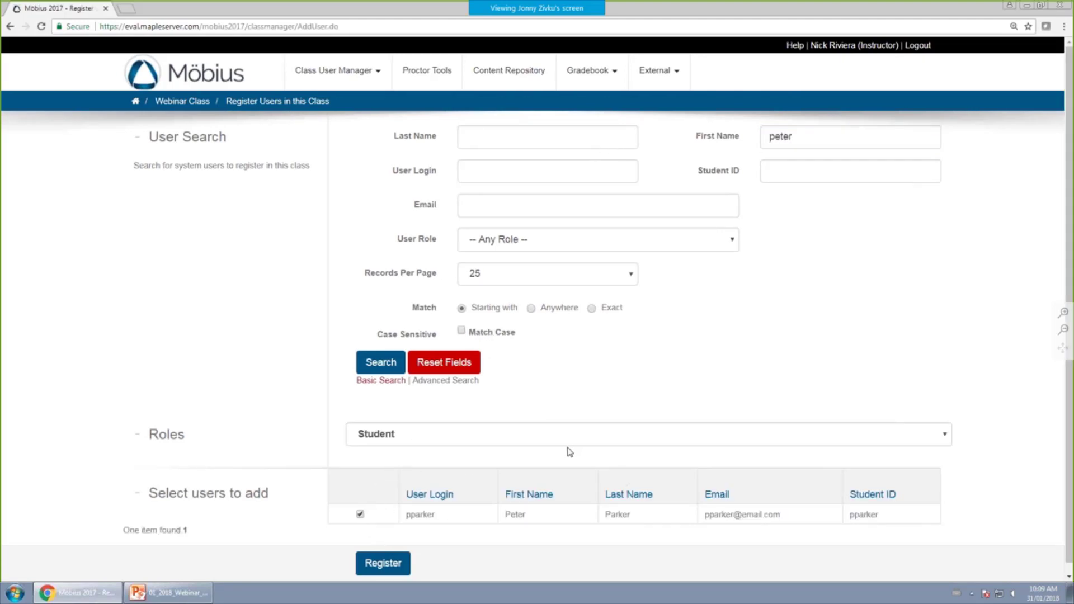
click(469, 434)
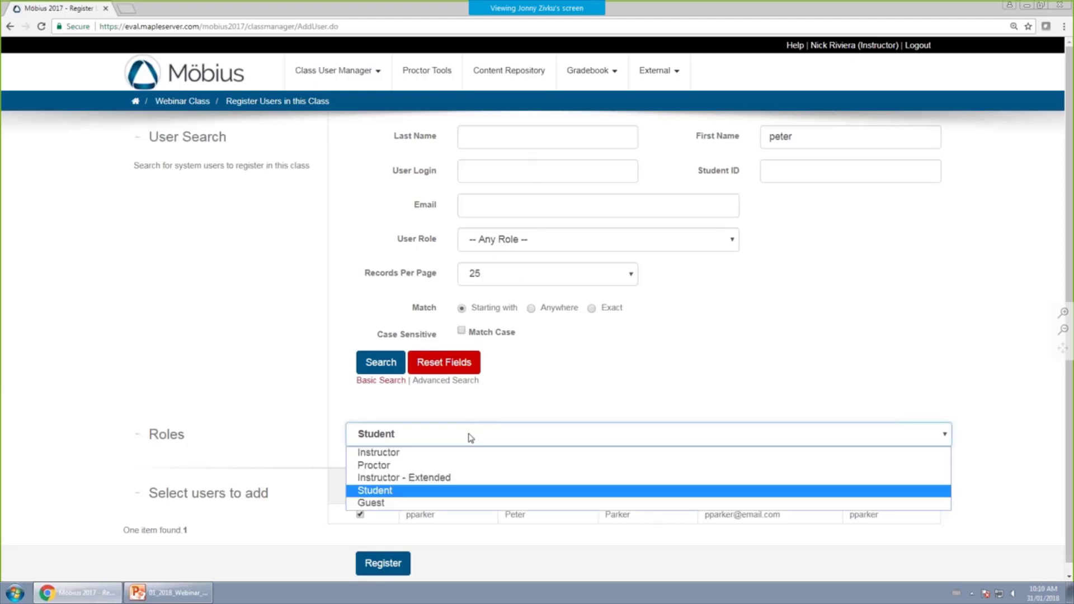
click(1008, 246)
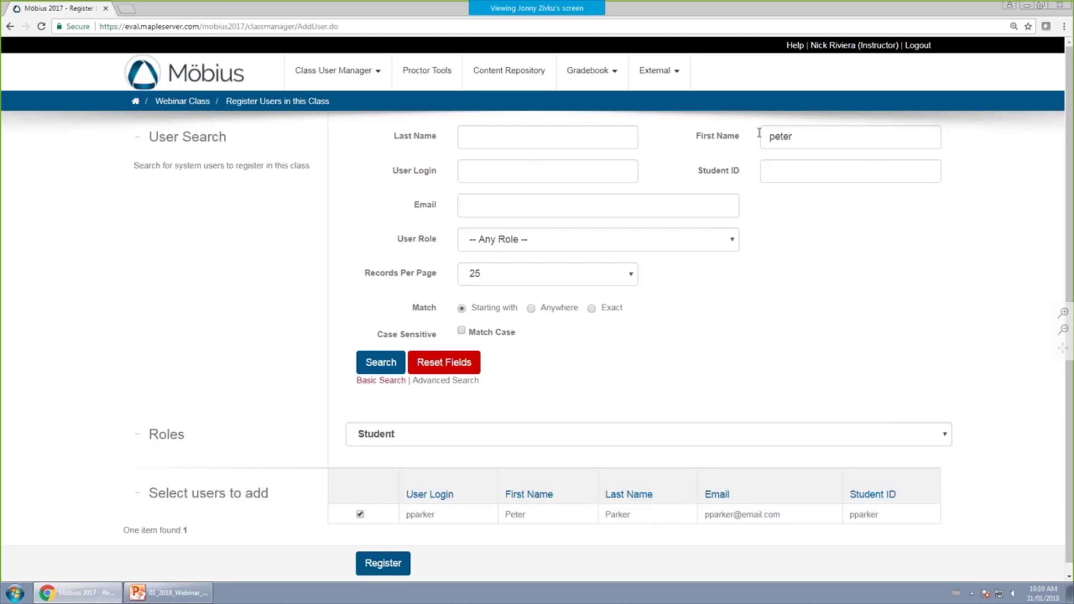
click(369, 68)
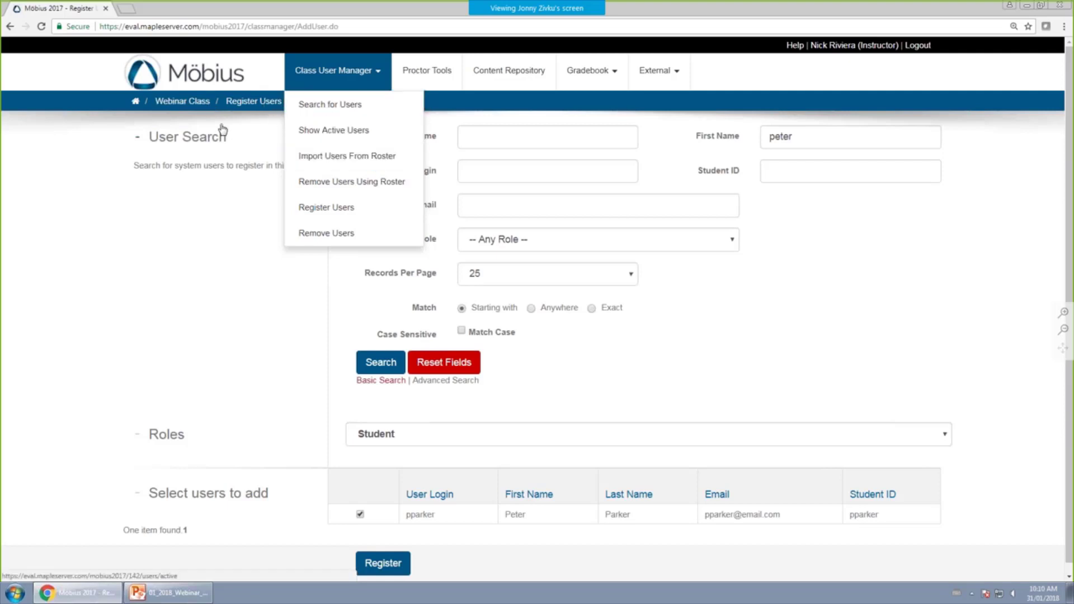
Return to the Webinar Class homepage, set the calendar to month view, then open Class Info.
click(171, 103)
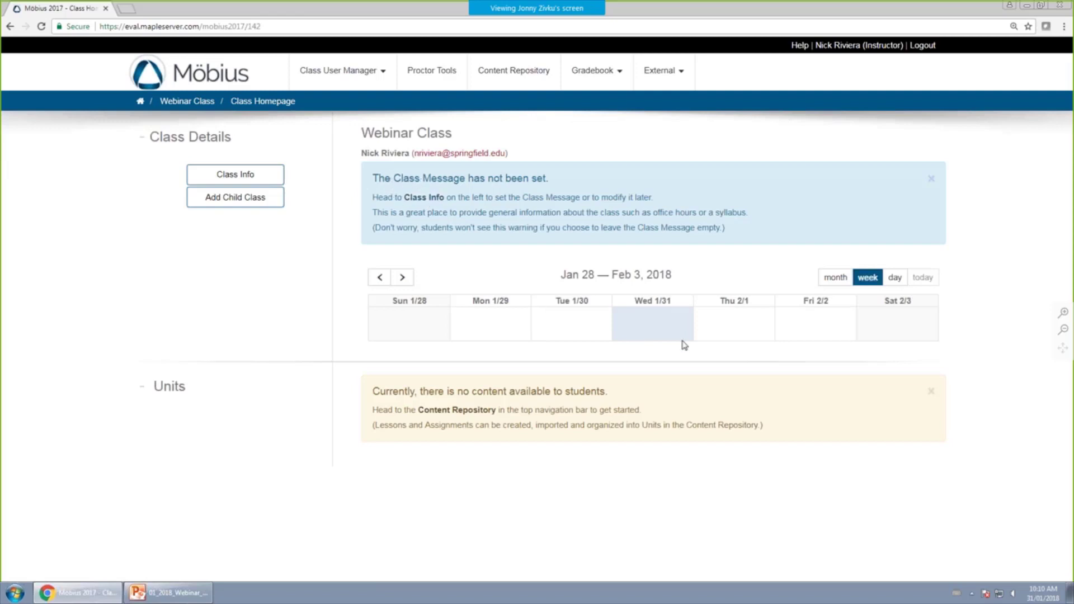
click(845, 283)
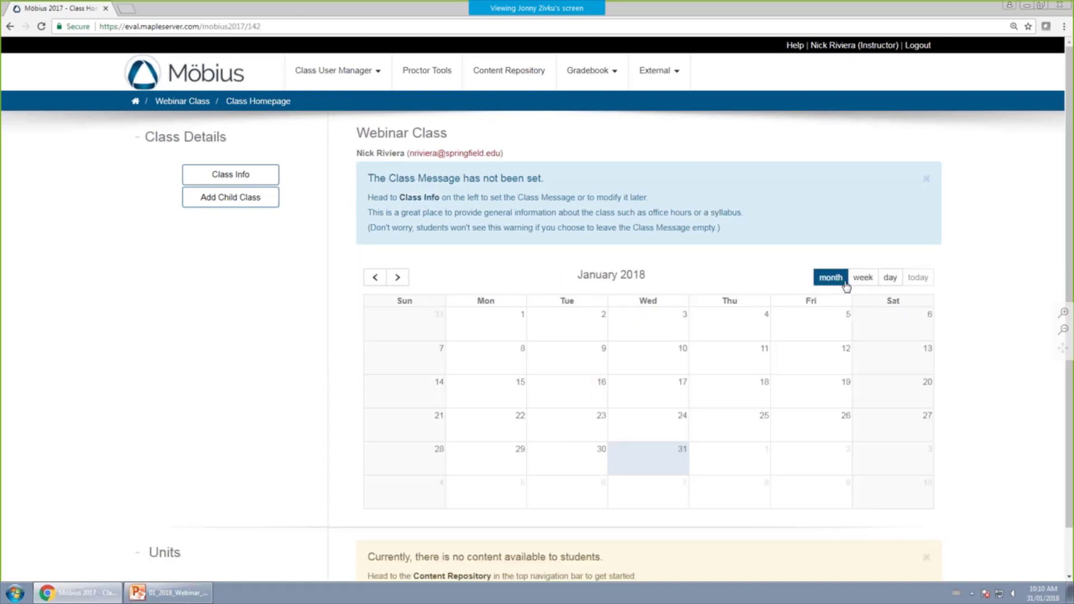
click(856, 279)
click(847, 280)
click(242, 178)
Edit the Webinar Class and write a two-line welcome message in the Class Message box.
click(149, 179)
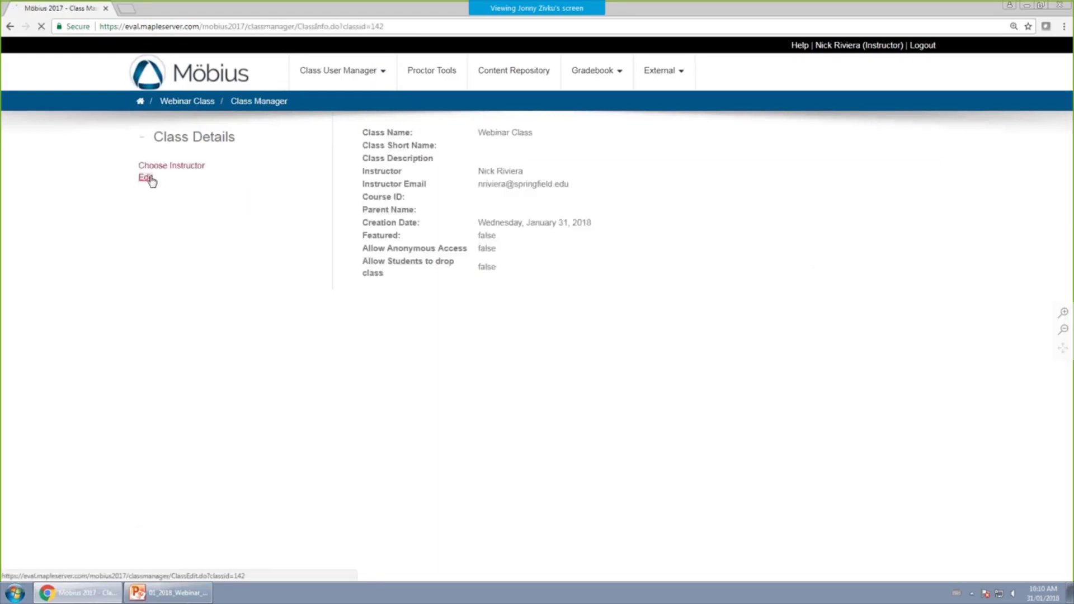
scroll(392, 336, down, 2)
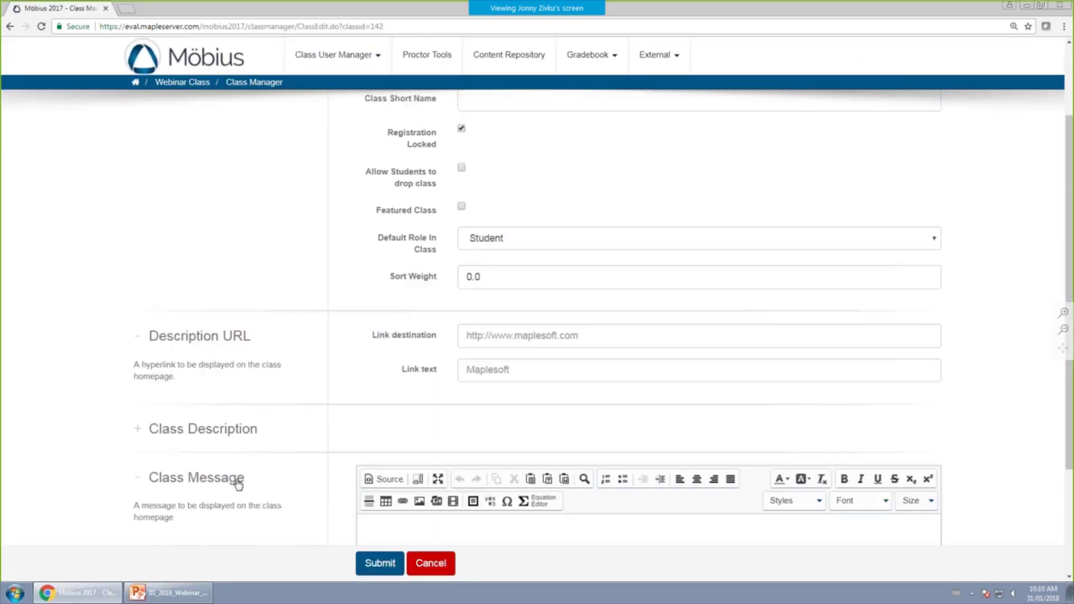
scroll(392, 425, down, 3)
click(462, 381)
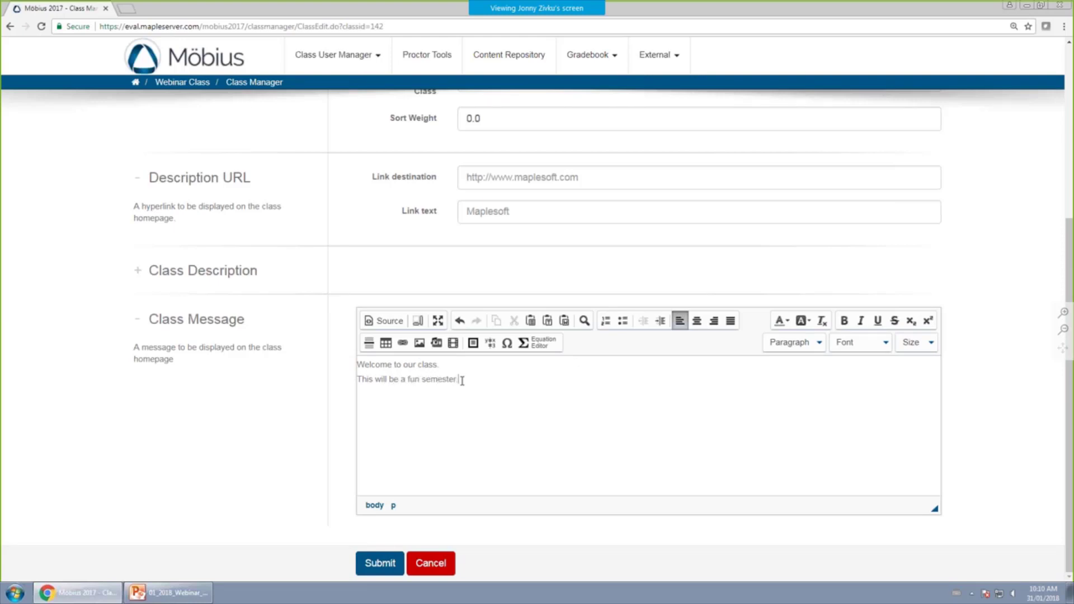
Set the welcome message text to Courier New, size 18.
drag(524, 375, 223, 360)
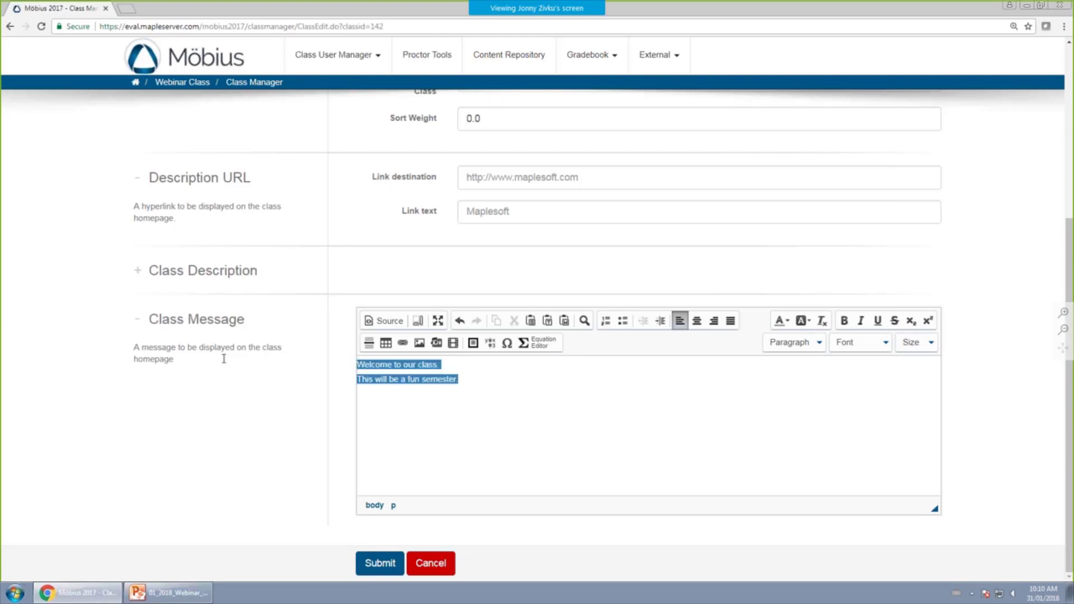
click(851, 341)
click(864, 415)
click(911, 342)
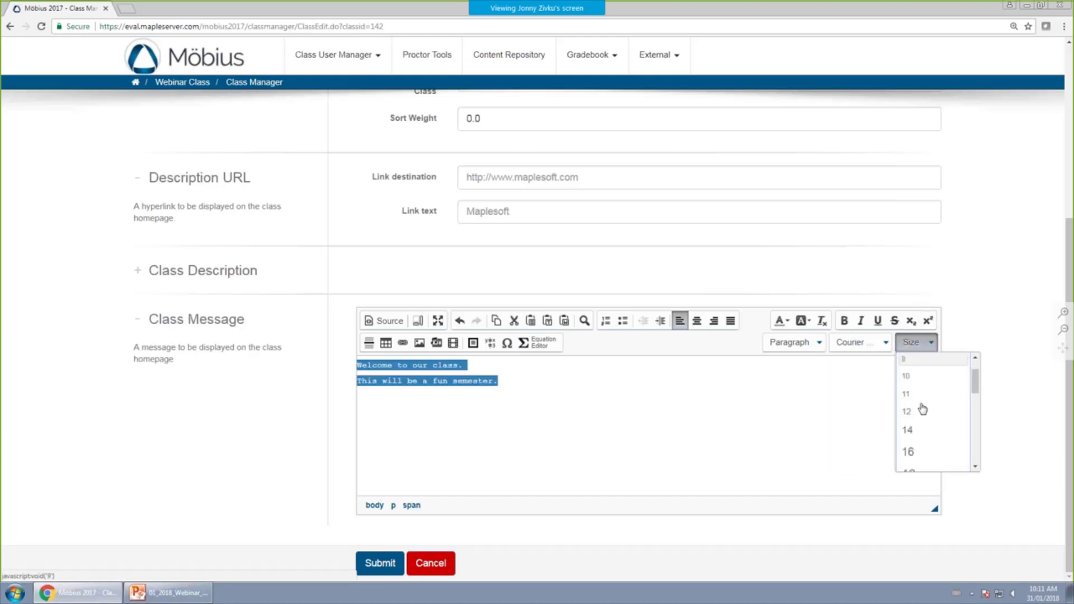
scroll(921, 401, down, 2)
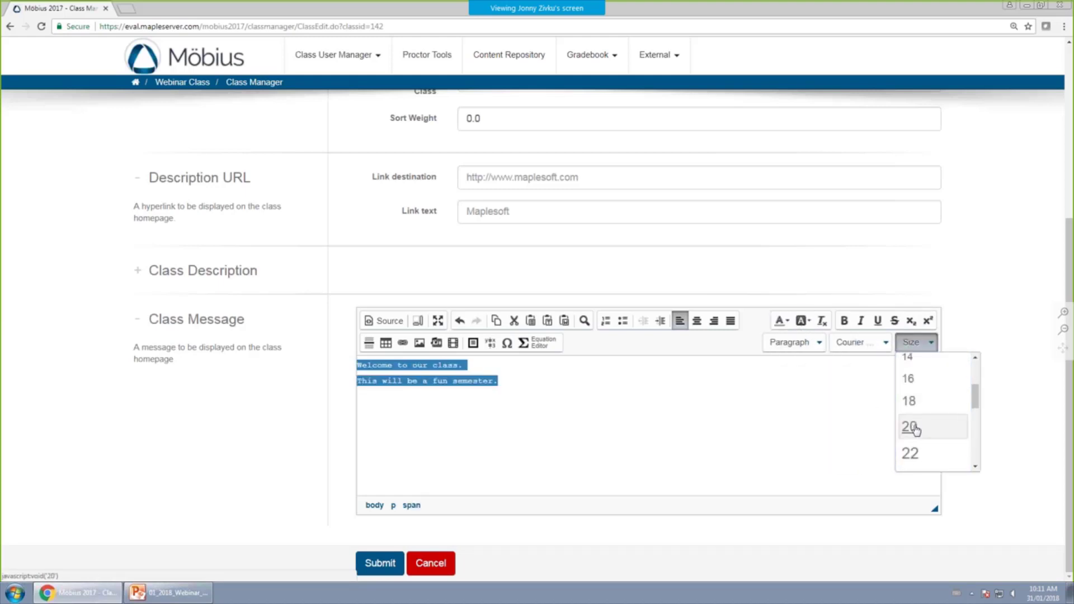
click(908, 403)
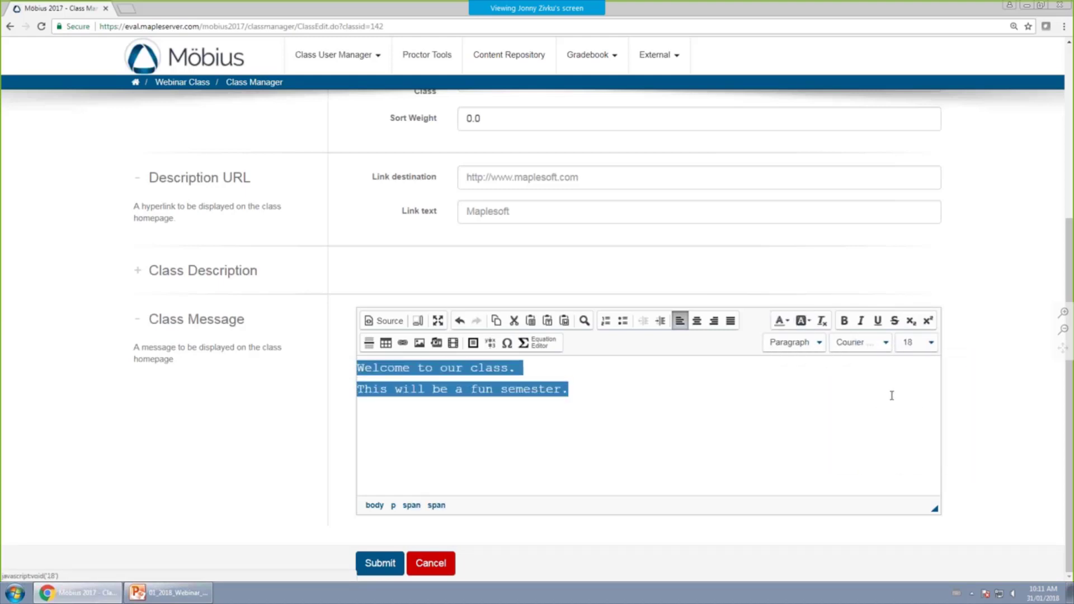
Colour the message text orange and submit the class information.
click(780, 321)
click(611, 401)
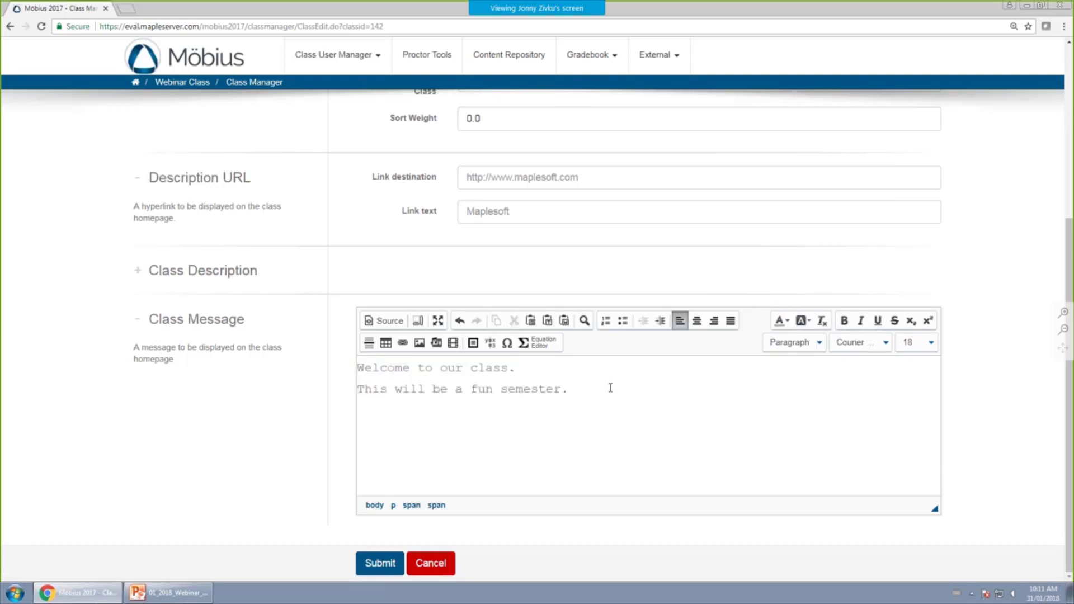
drag(611, 388, 335, 357)
click(780, 321)
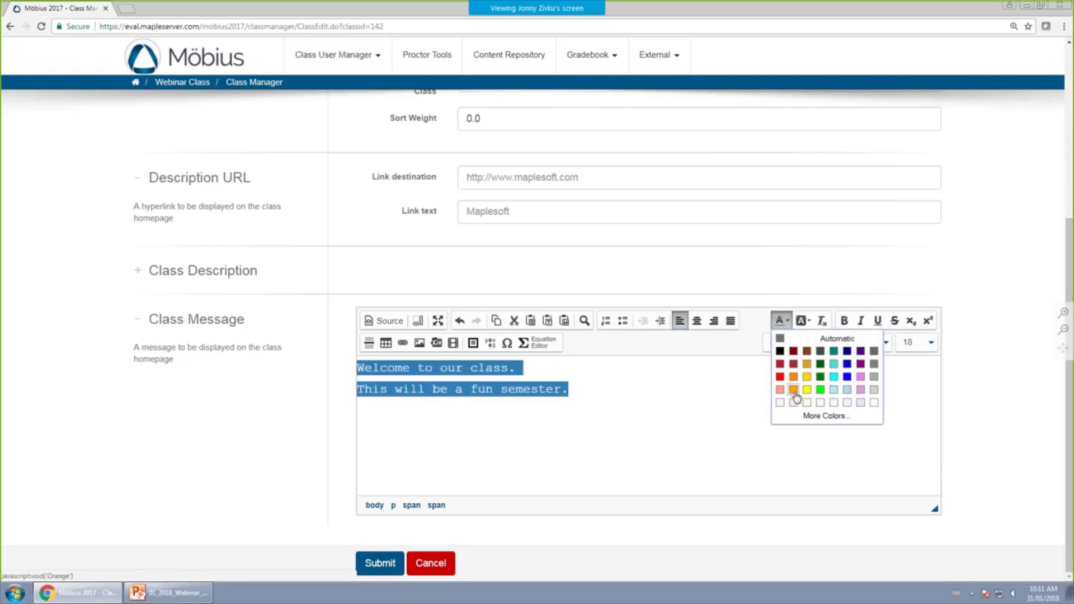
click(796, 398)
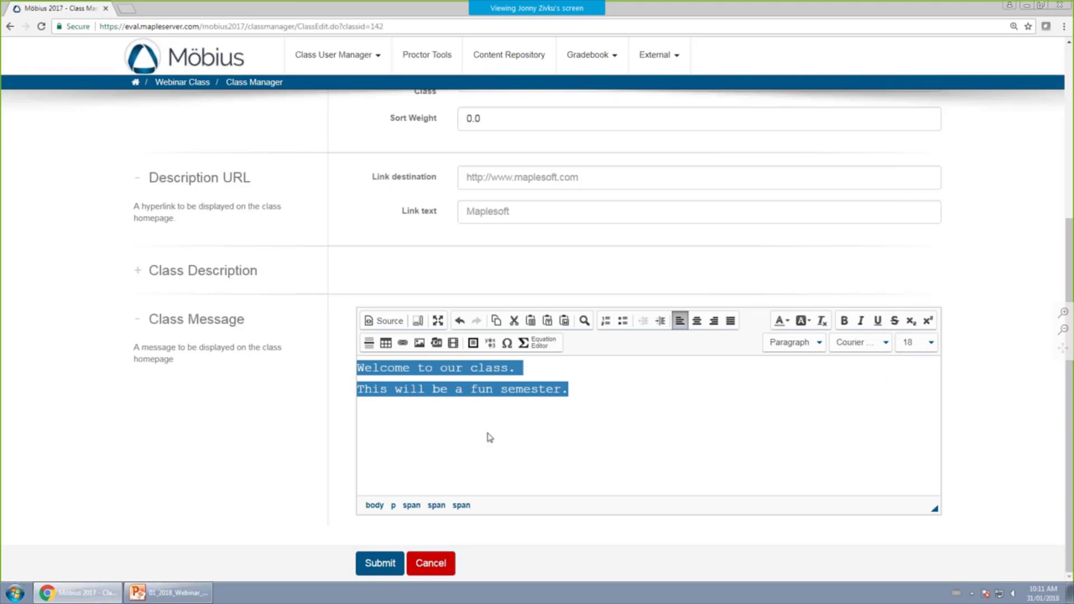
click(380, 564)
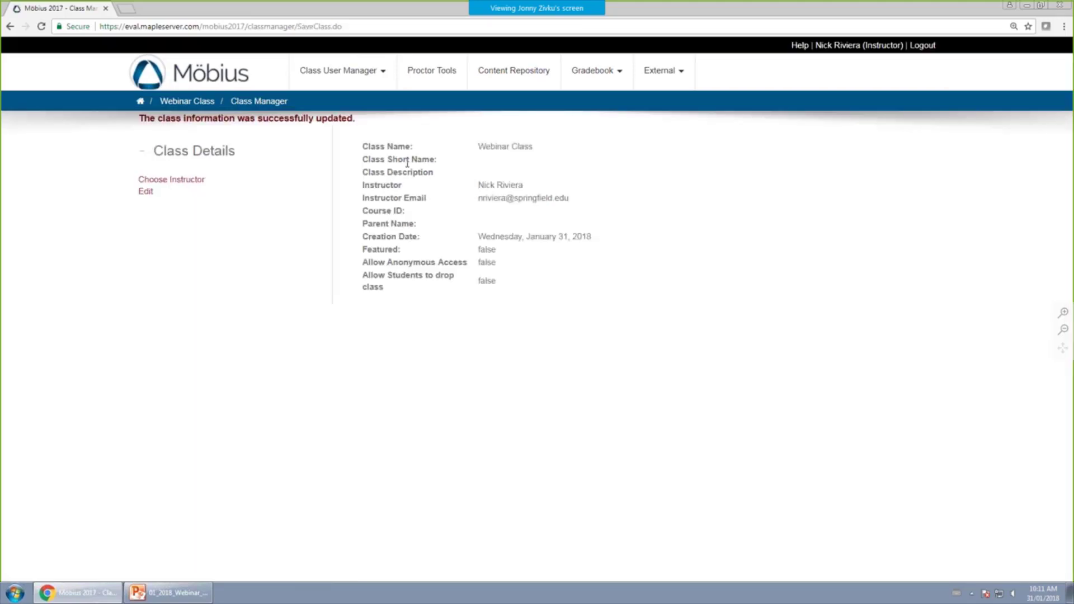
Reopen the Webinar Class information for editing at the class message.
click(199, 106)
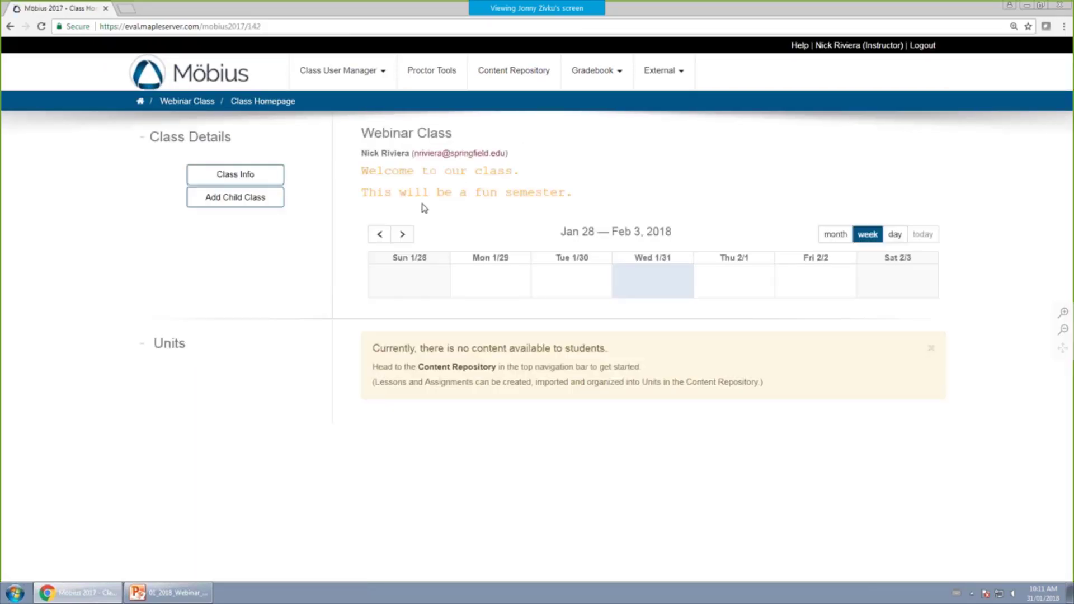
click(258, 179)
click(146, 177)
scroll(247, 419, down, 4)
scroll(255, 404, down, 2)
click(587, 392)
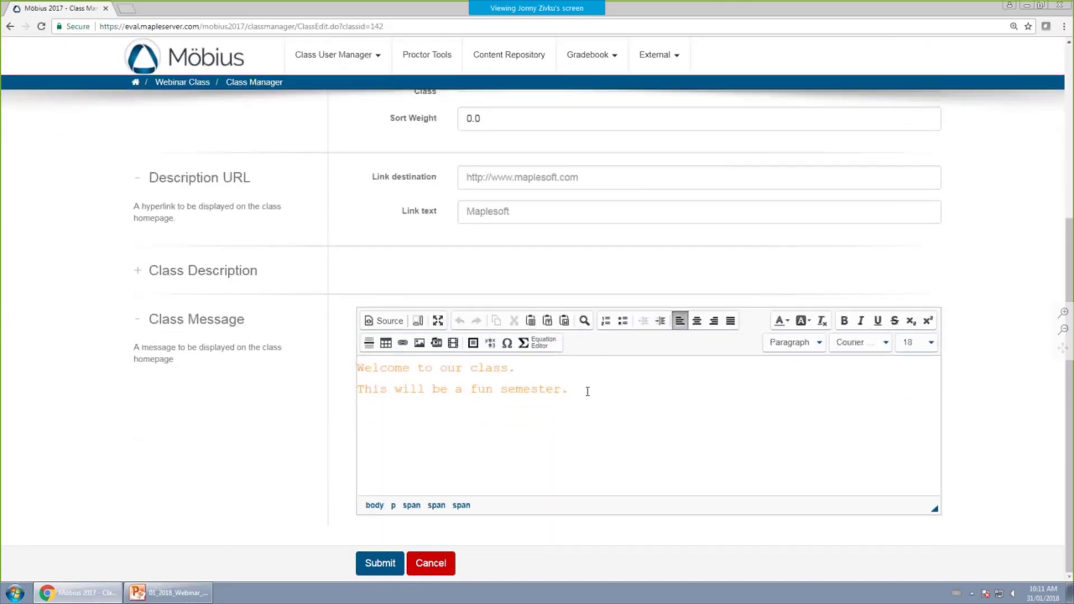
triple_click(584, 389)
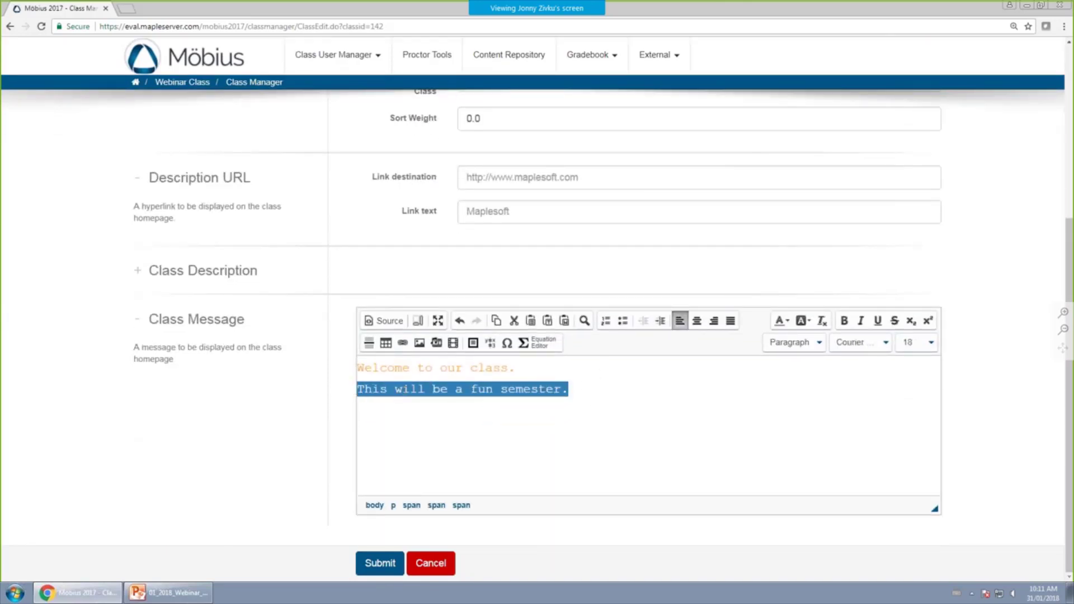
right_click(408, 386)
click(403, 343)
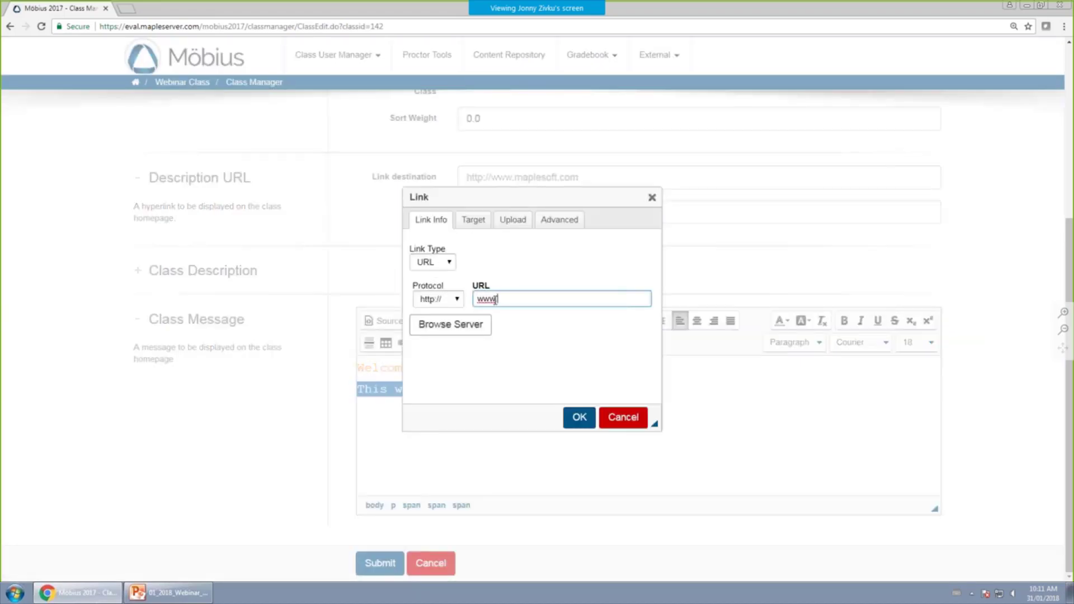
text(www.maplesoft.com)
click(578, 417)
click(597, 387)
key(Return)
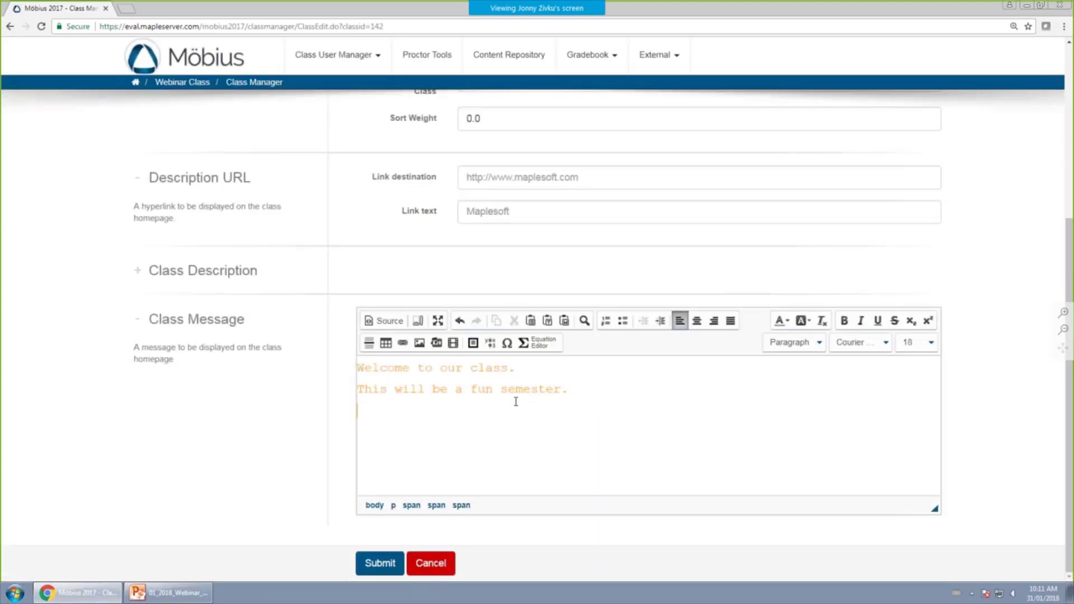
Go to the Maplesoft YouTube channel at youtube.com/maplesoft in a new tab.
click(126, 9)
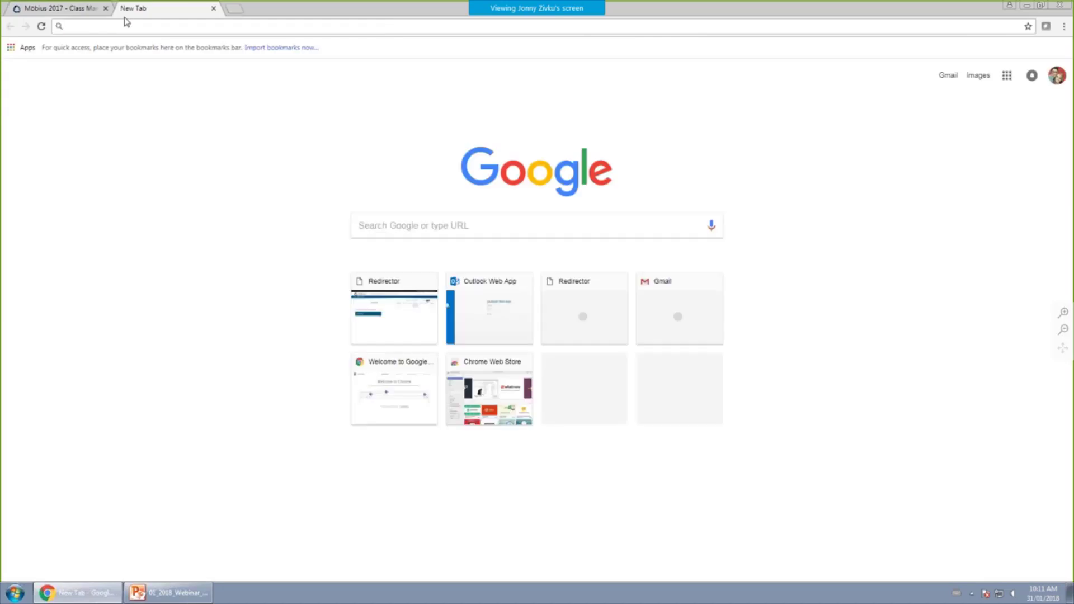
text(youtube.com/maple)
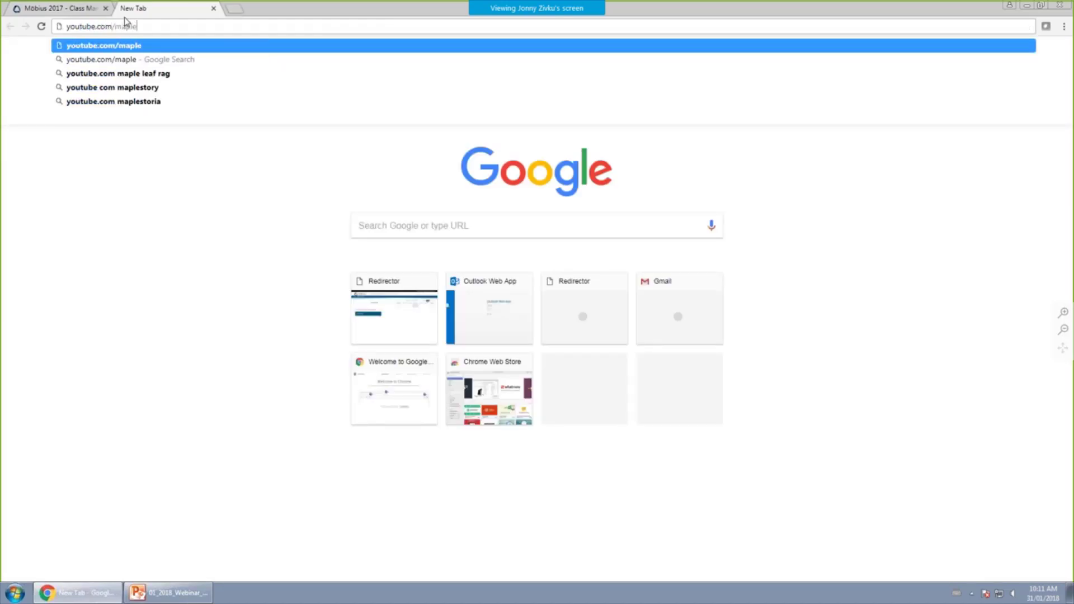
text(soft)
key(Return)
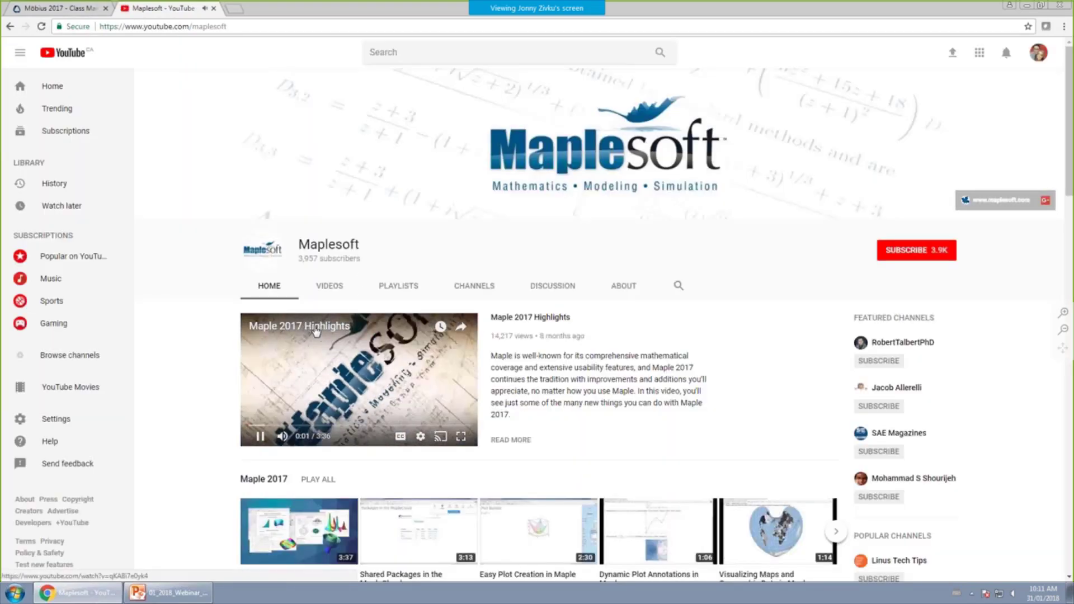
Copy the Maple 2017 Highlights share link, block notifications, and return to Möbius.
click(317, 329)
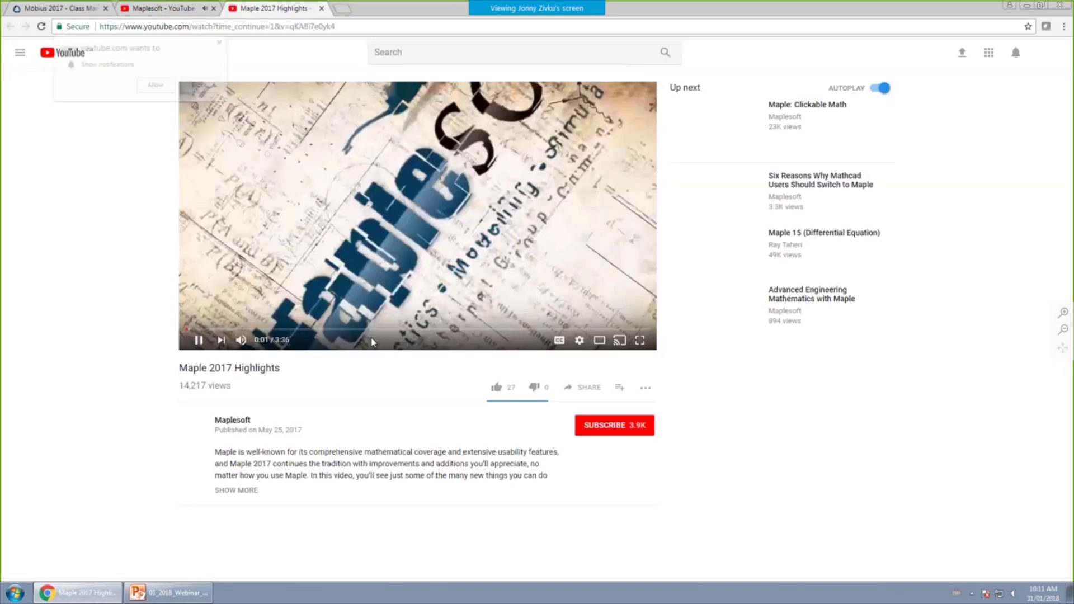
click(579, 388)
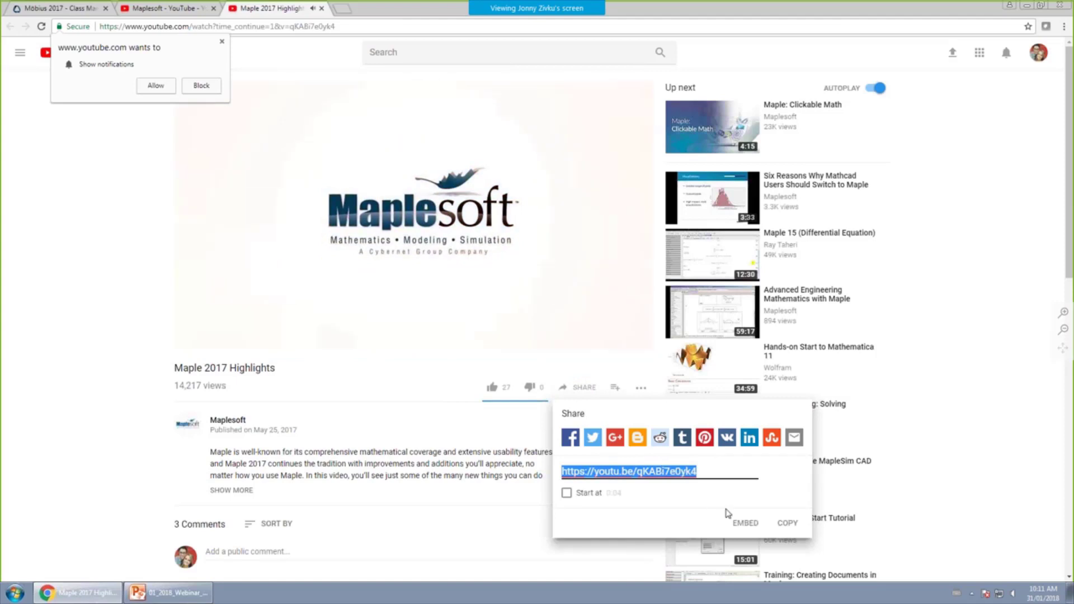
click(787, 524)
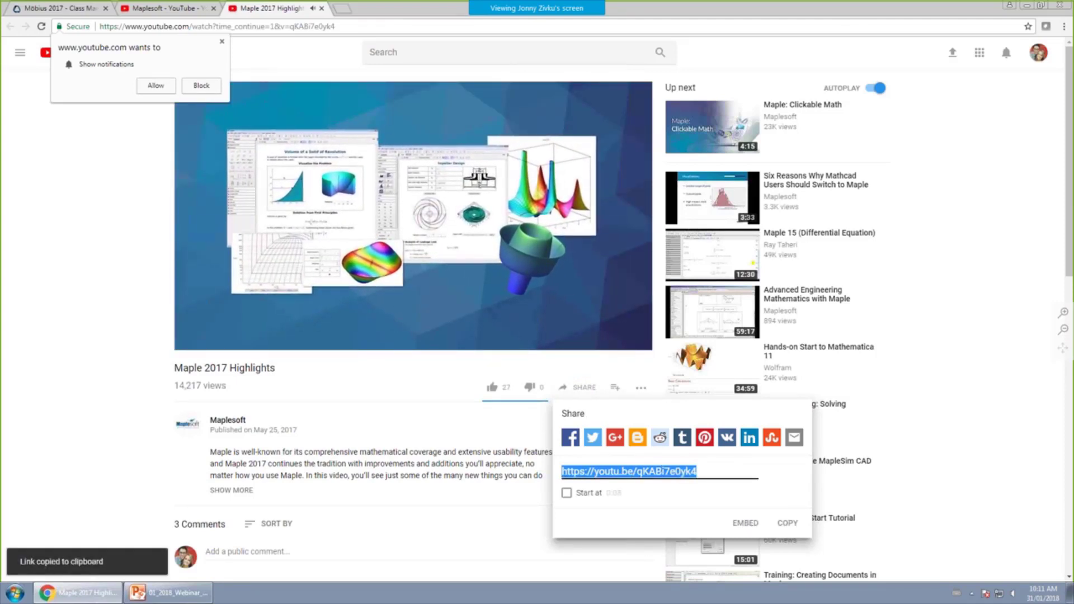
click(202, 86)
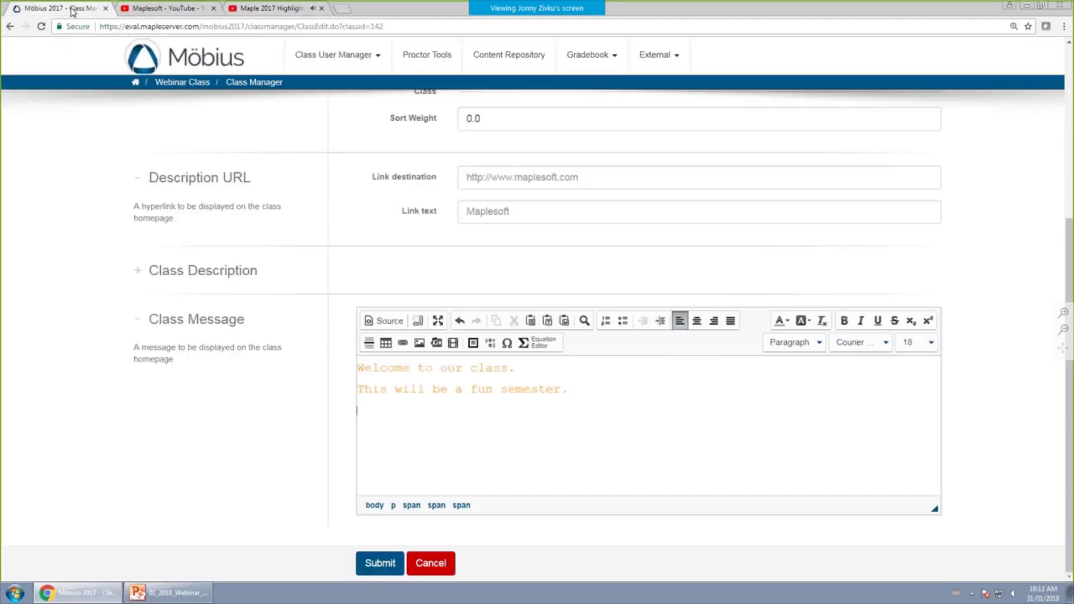
click(77, 12)
Embed the pasted YouTube link in the message, submit the class, and return to the homepage.
click(436, 344)
key(ctrl+v)
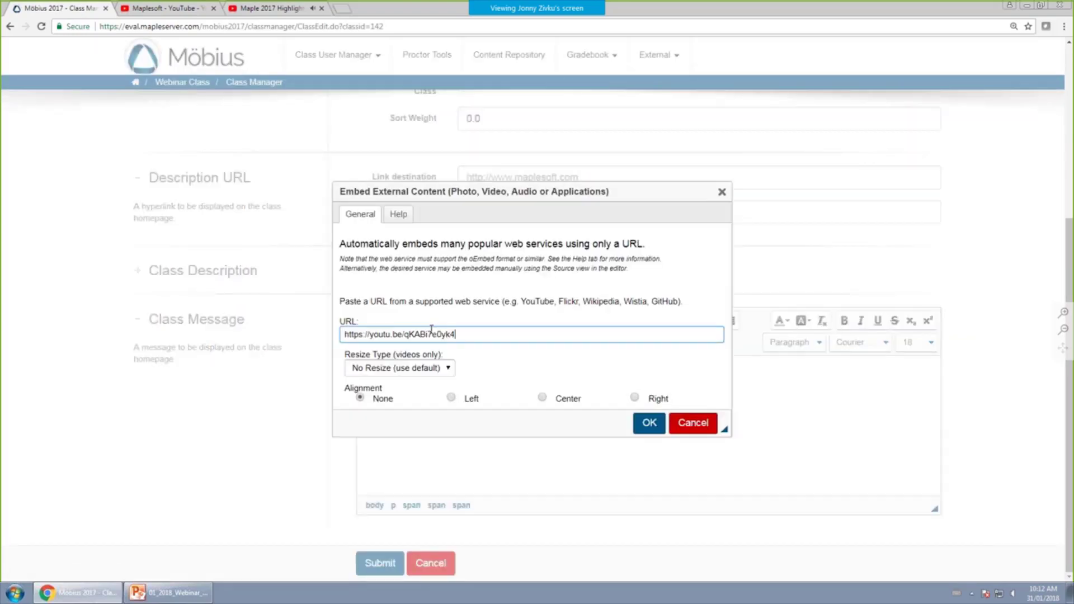
click(649, 423)
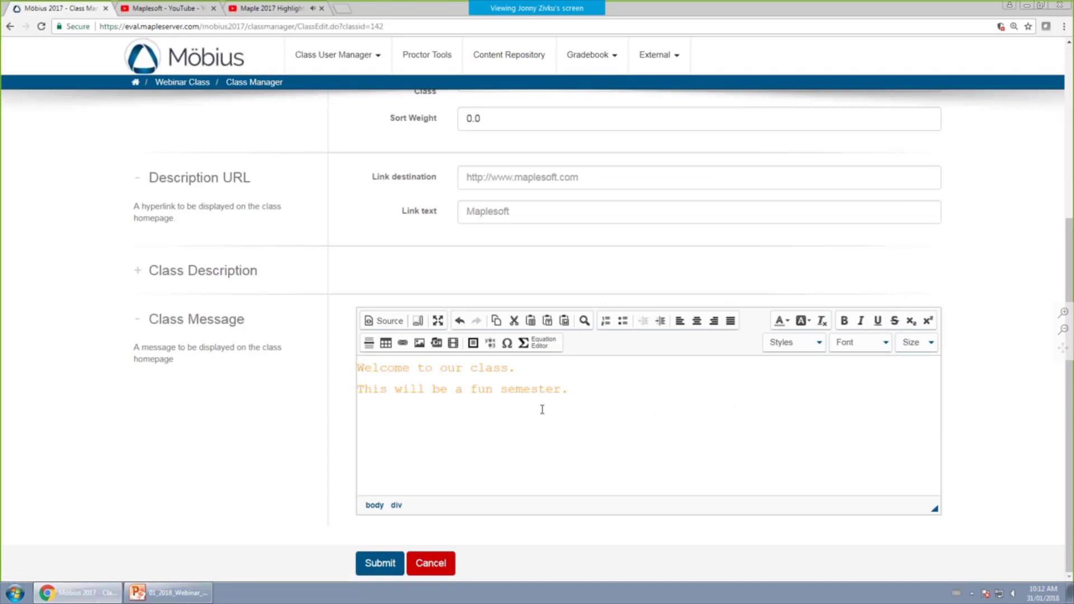
click(436, 343)
key(ctrl+v)
click(649, 423)
click(390, 560)
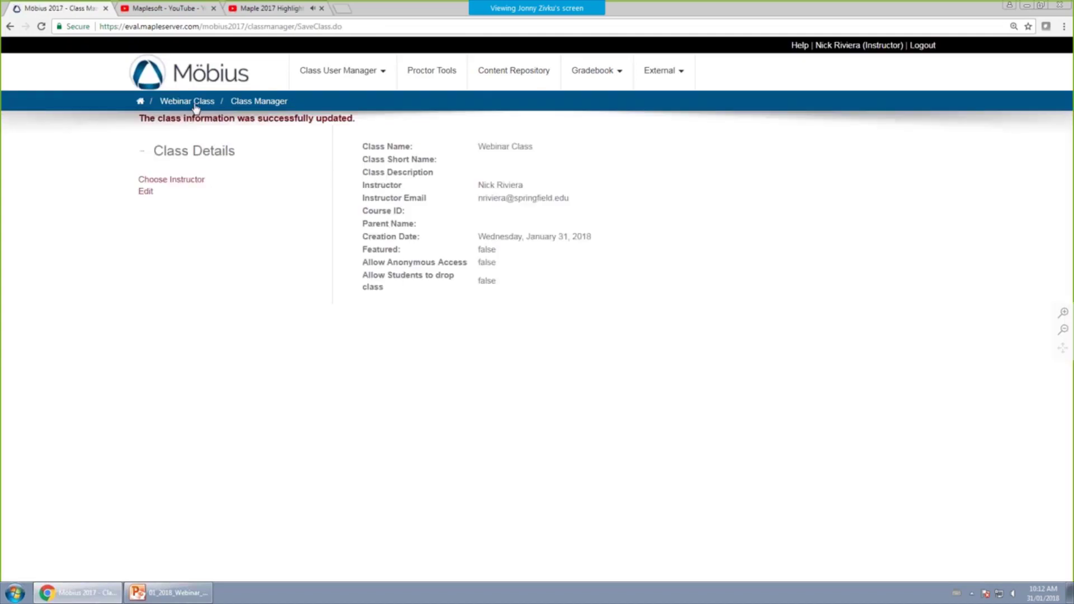
click(195, 104)
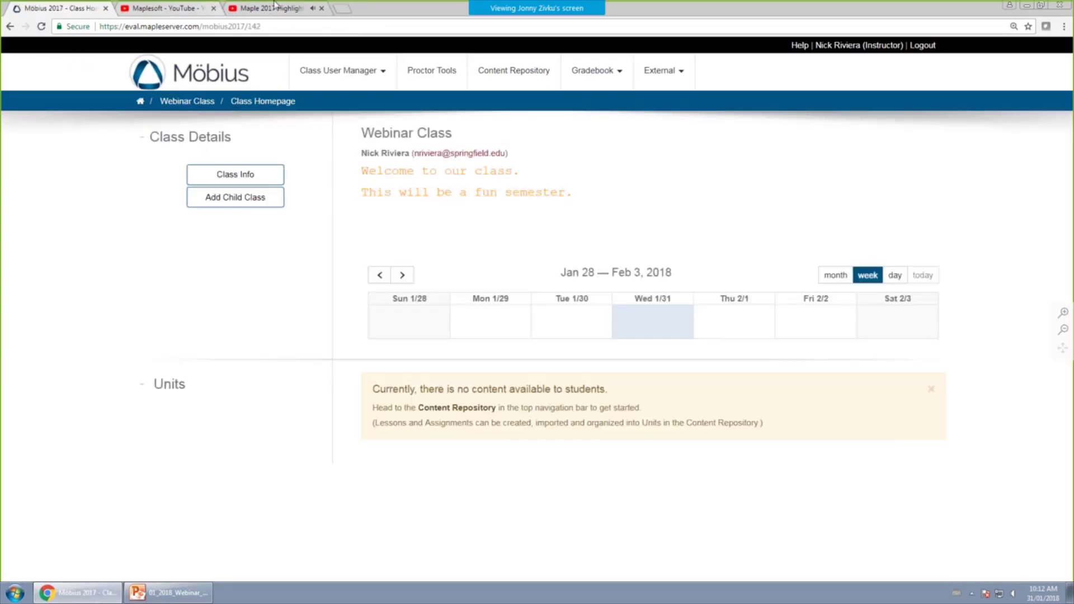
Take the Maple 2017 Highlights video address, close its tab, and reopen the class edit form.
click(268, 8)
key(ctrl+a)
key(BackSpace)
click(321, 9)
click(56, 8)
click(236, 177)
click(146, 178)
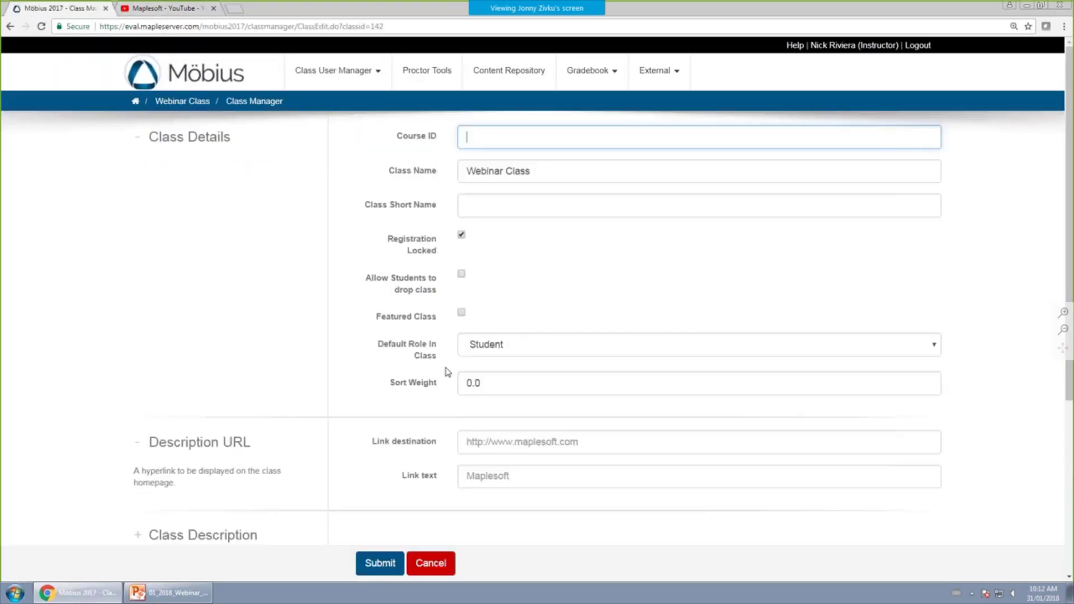
scroll(419, 375, down, 5)
Embed the video address at the end of the class message, submit, and return to the homepage.
click(599, 391)
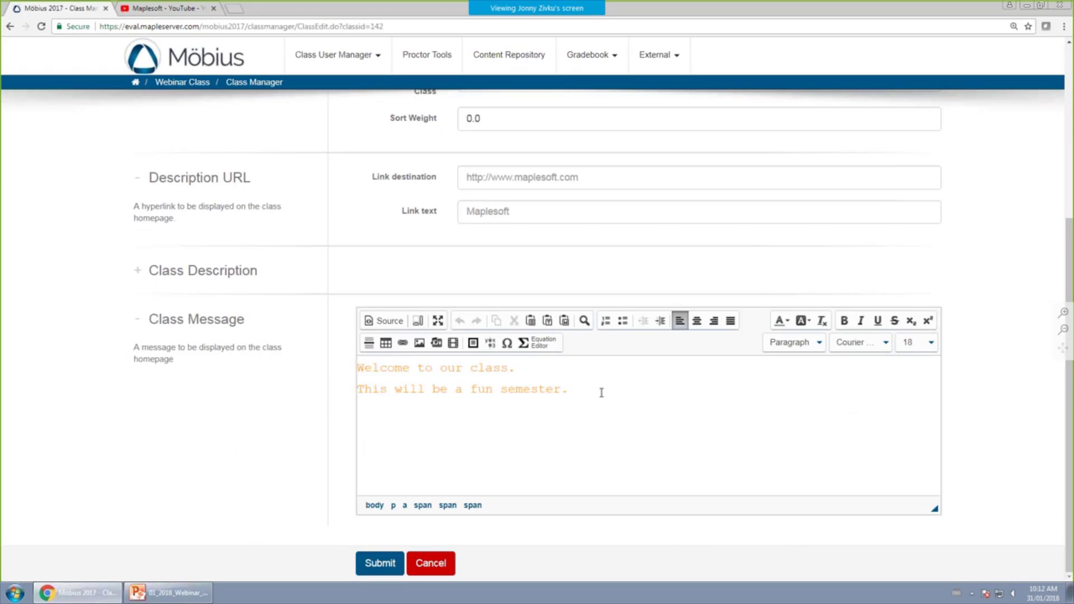
click(437, 344)
key(ctrl+v)
click(660, 429)
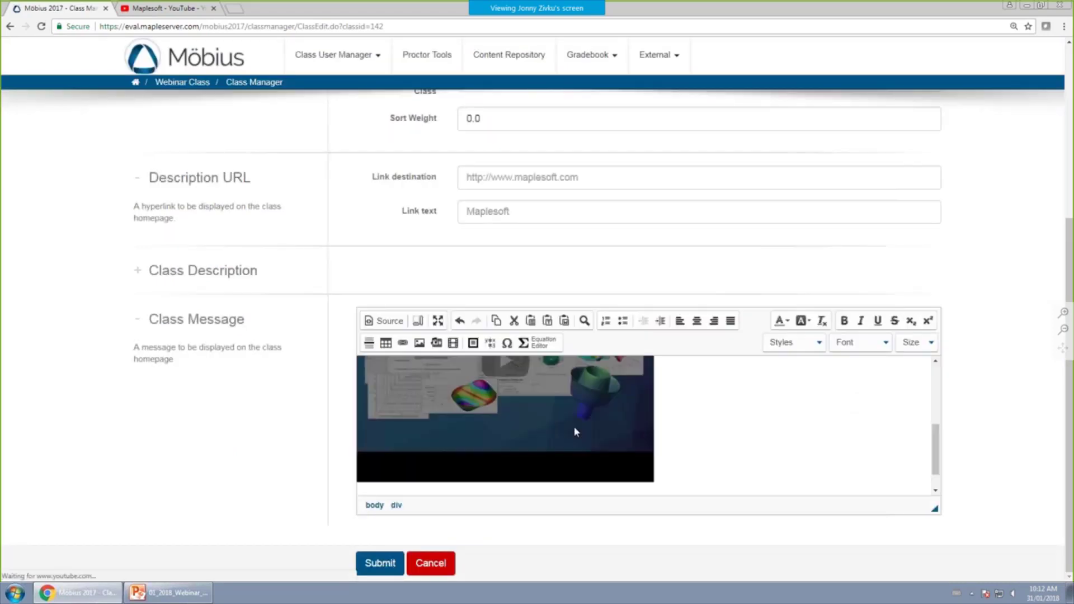
click(391, 564)
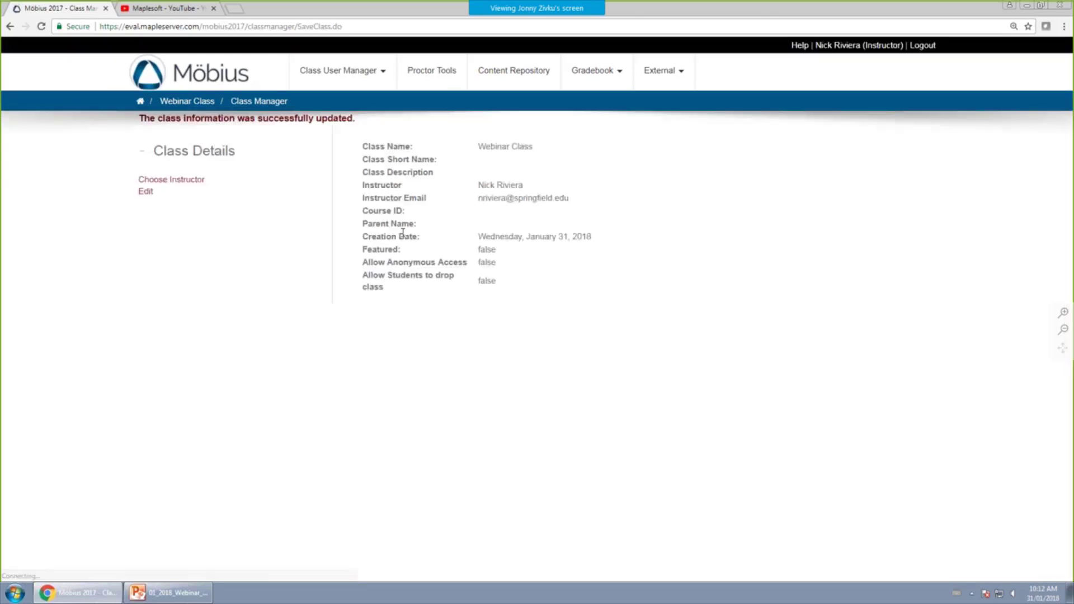
click(186, 102)
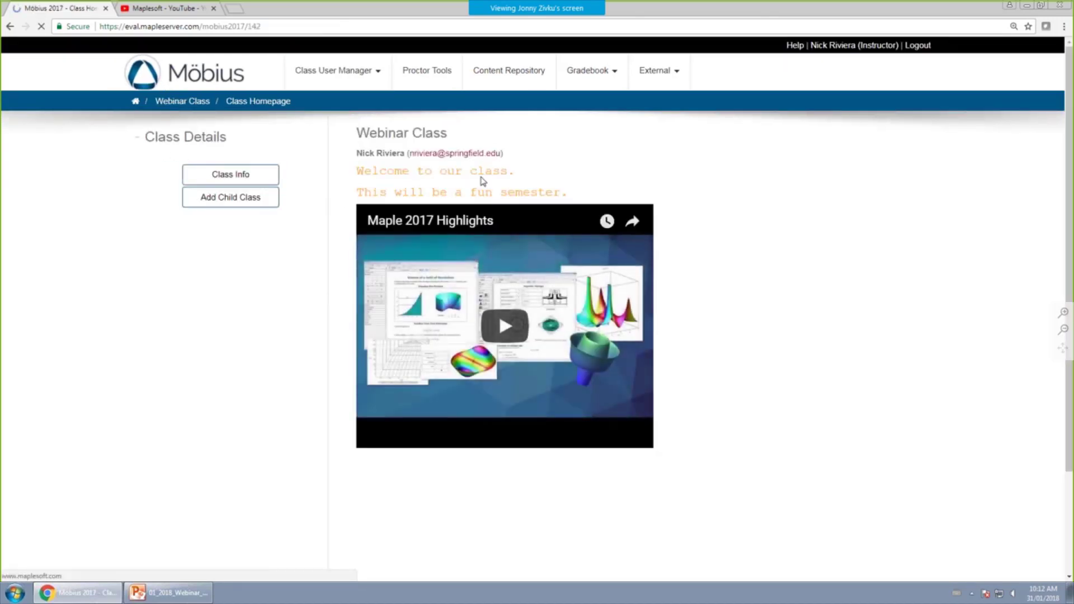
Open the message's maplesoft.com link in a new tab, then close the extra tabs.
right_click(458, 197)
click(482, 202)
click(168, 8)
click(321, 8)
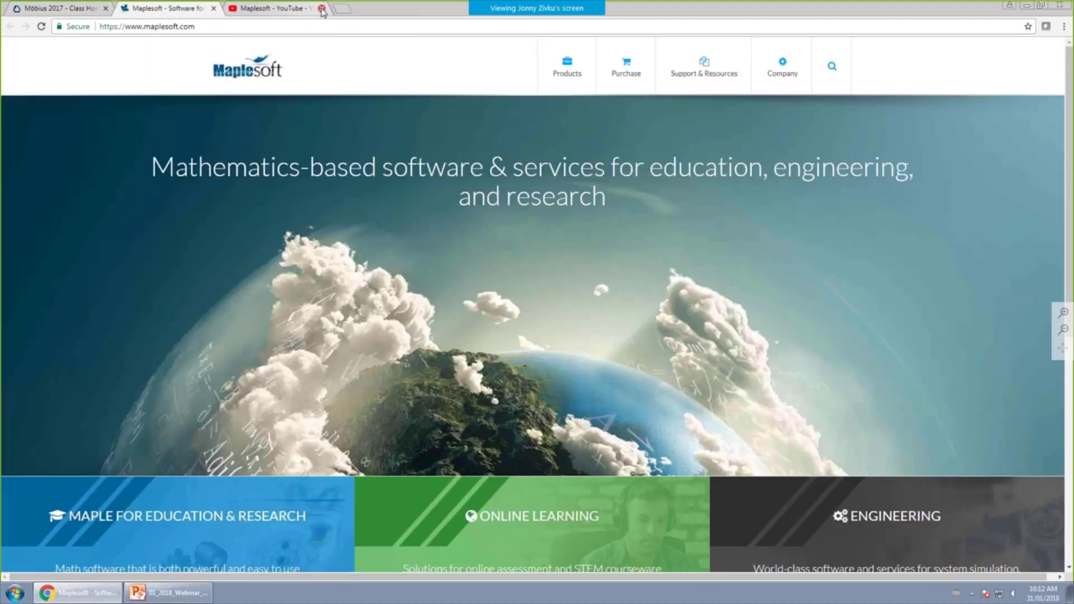
click(213, 8)
Play and then pause the embedded Maple 2017 Highlights video.
click(498, 324)
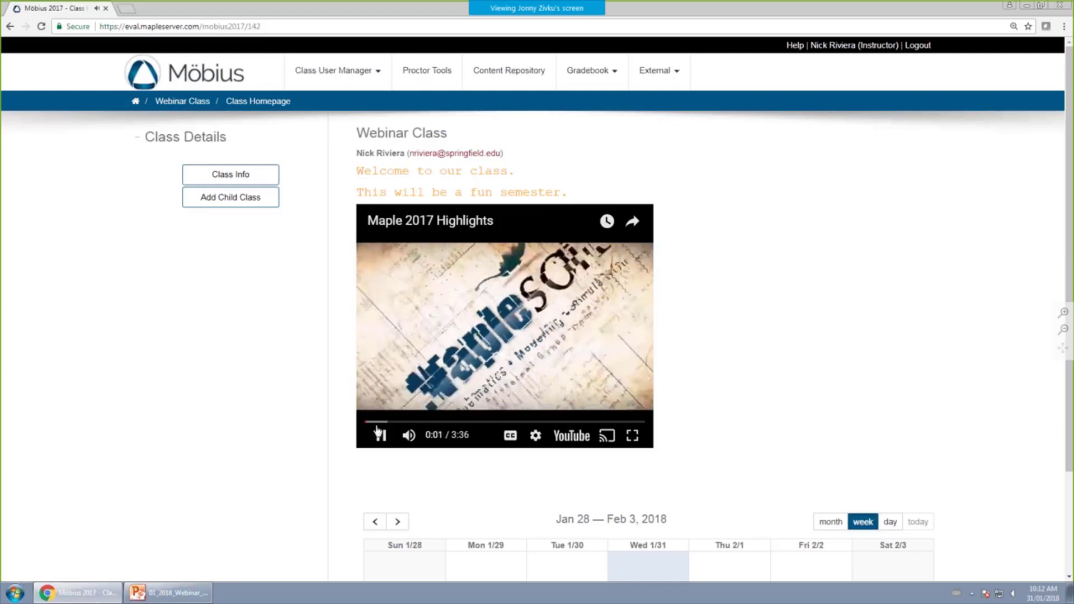
click(381, 436)
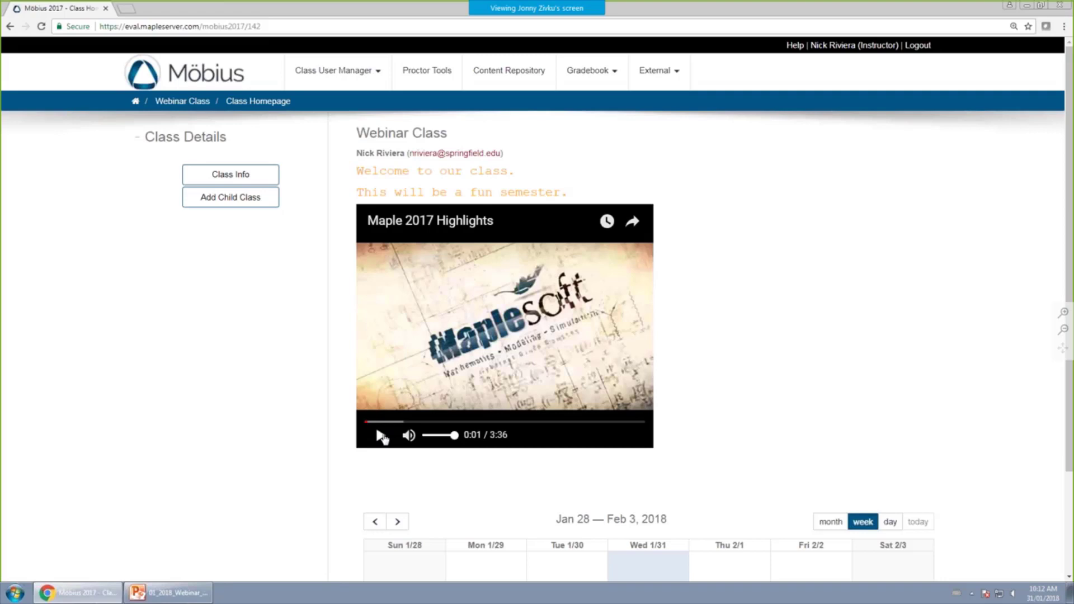
scroll(375, 425, down, 2)
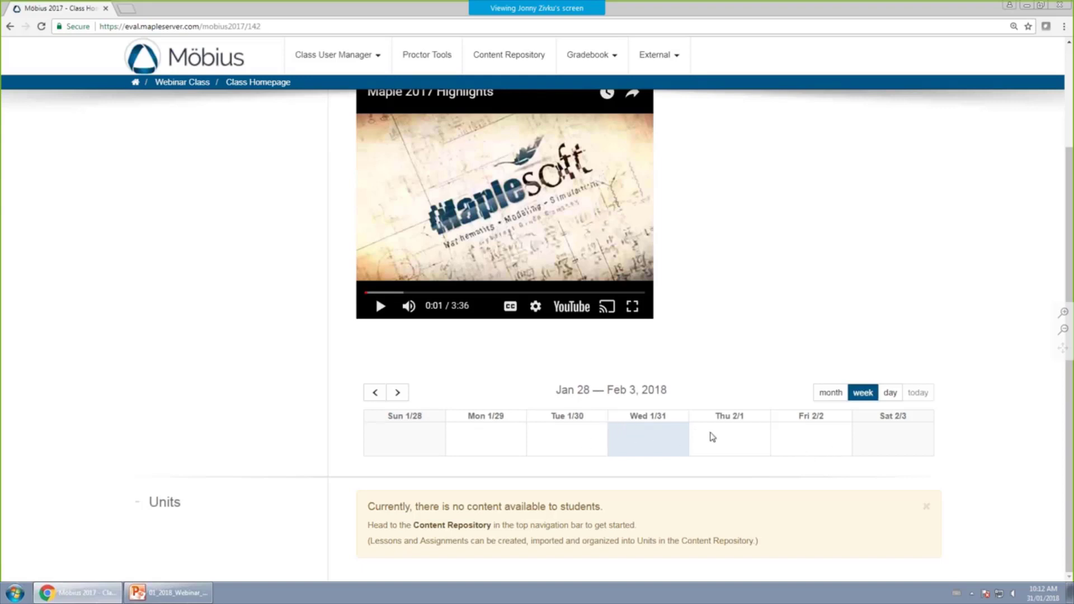
click(722, 442)
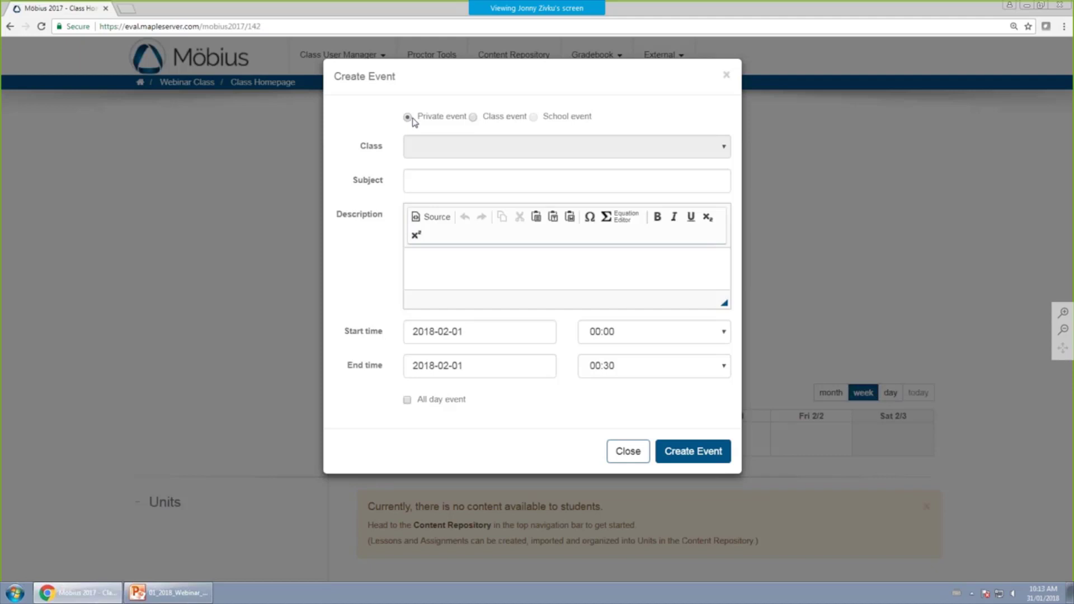
click(473, 117)
click(480, 147)
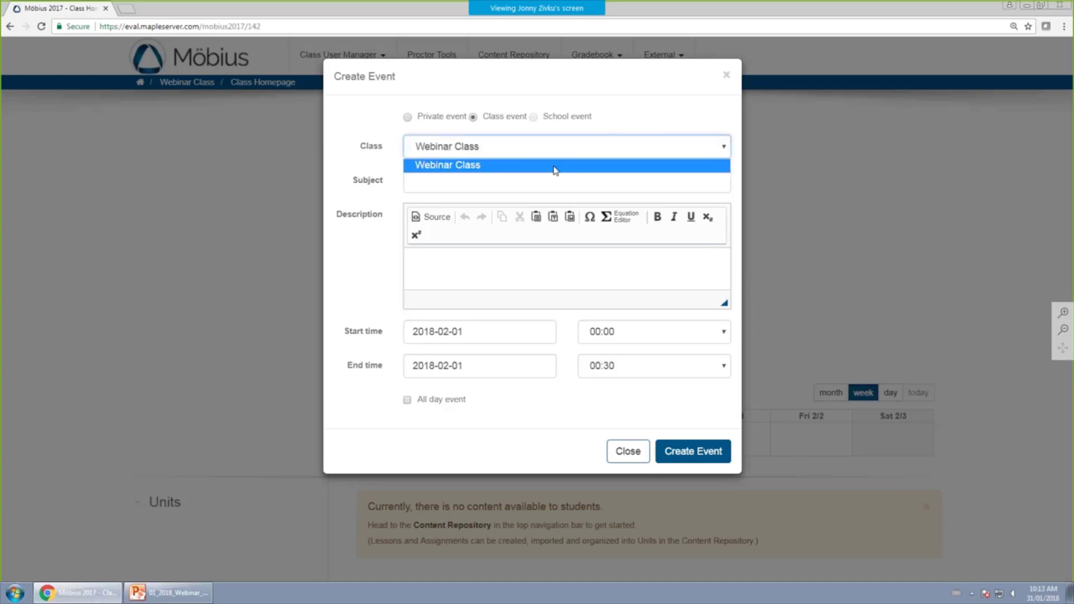
click(671, 114)
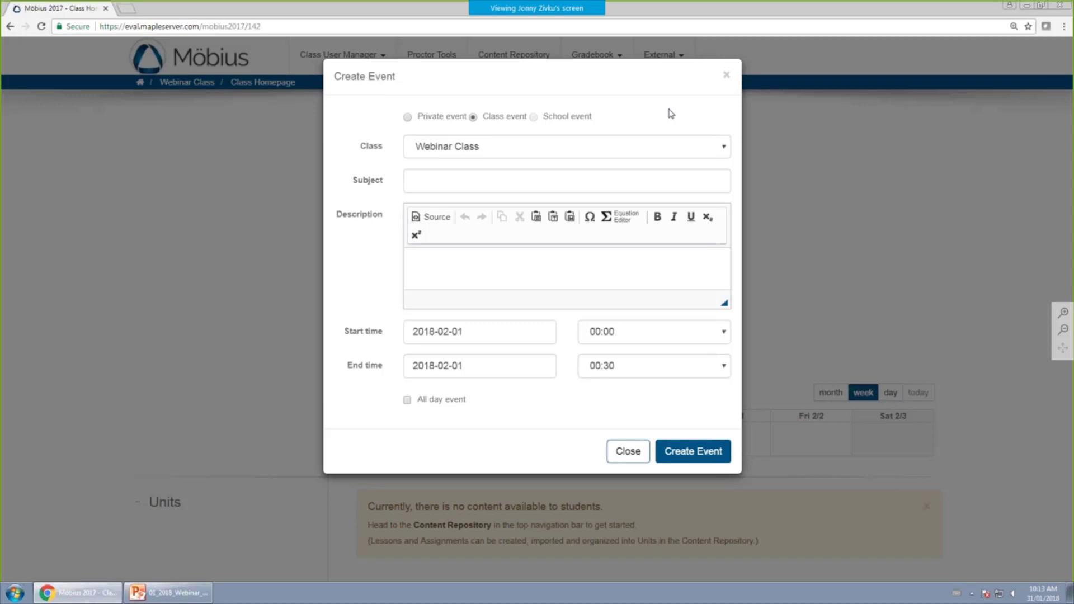
click(440, 179)
click(445, 264)
click(407, 400)
click(408, 402)
click(626, 449)
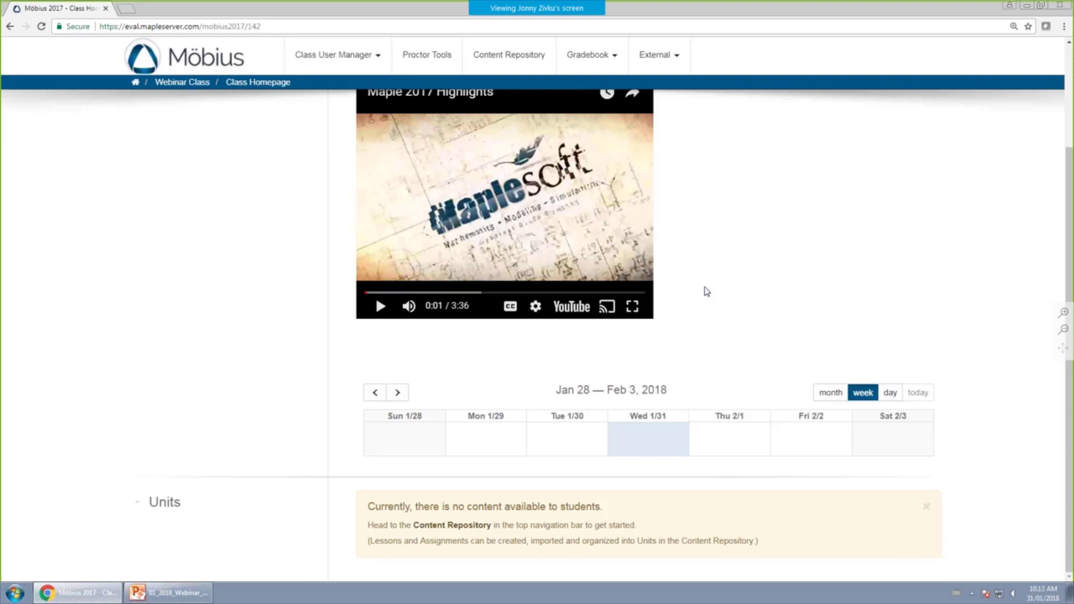
Switch the calendar to the January 2018 month view, dismissing the Jan 25 event form.
click(890, 393)
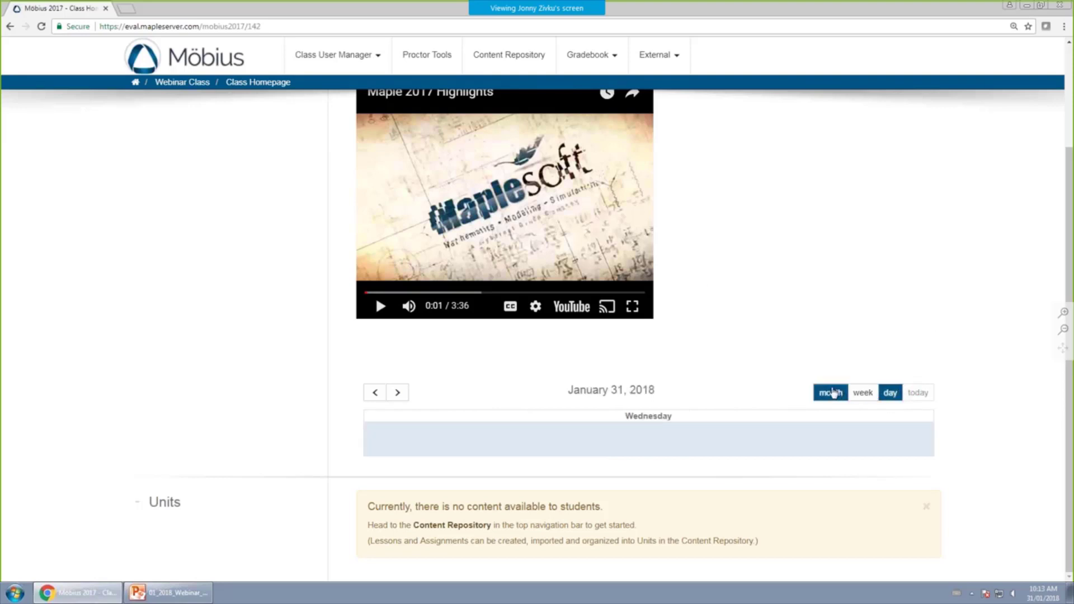
click(832, 393)
scroll(744, 397, down, 3)
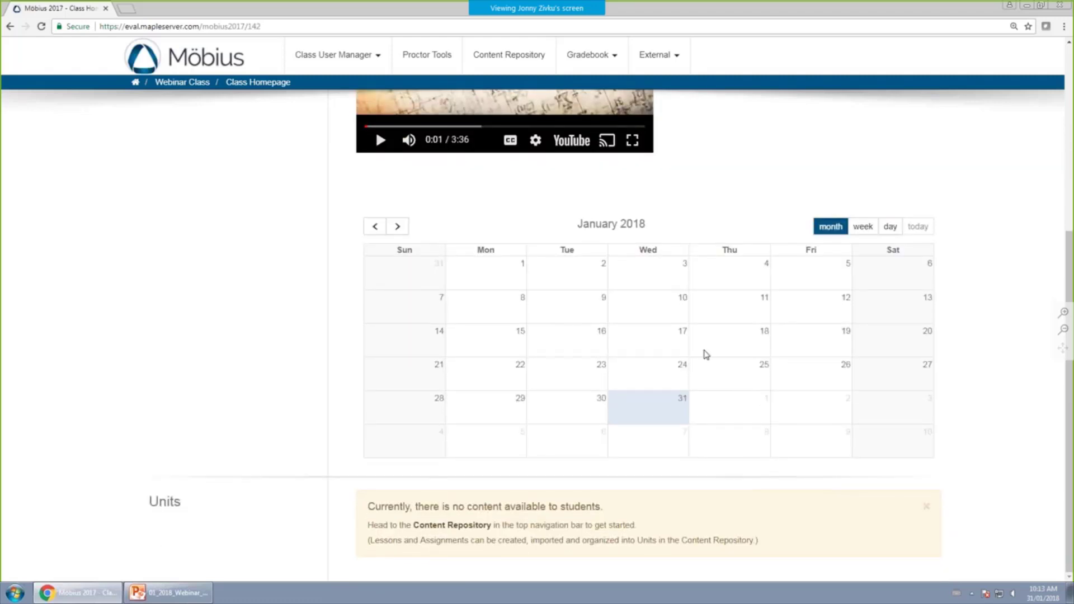
click(736, 377)
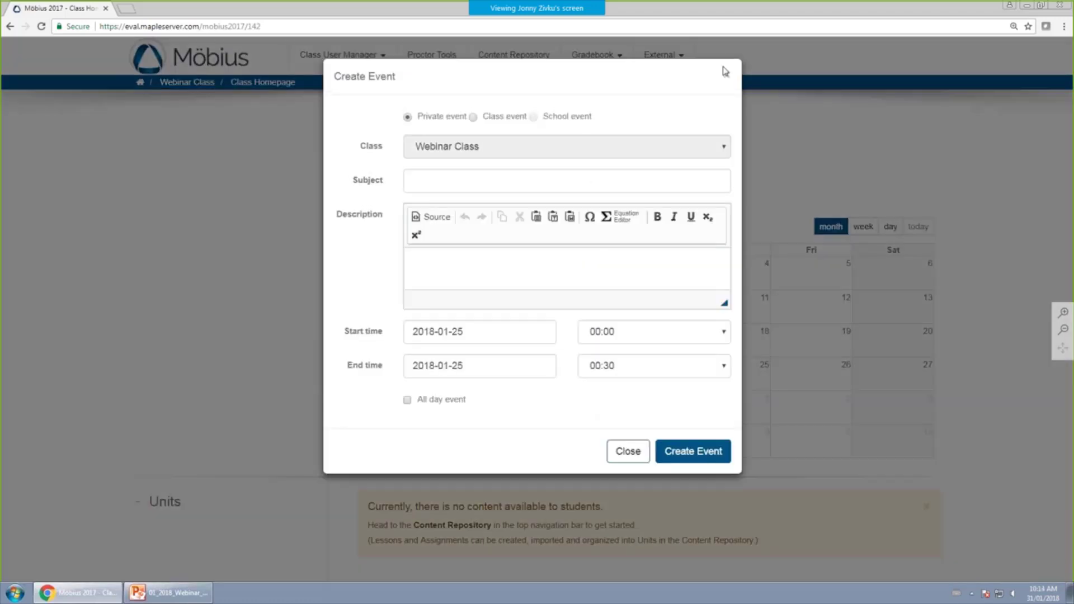
click(726, 74)
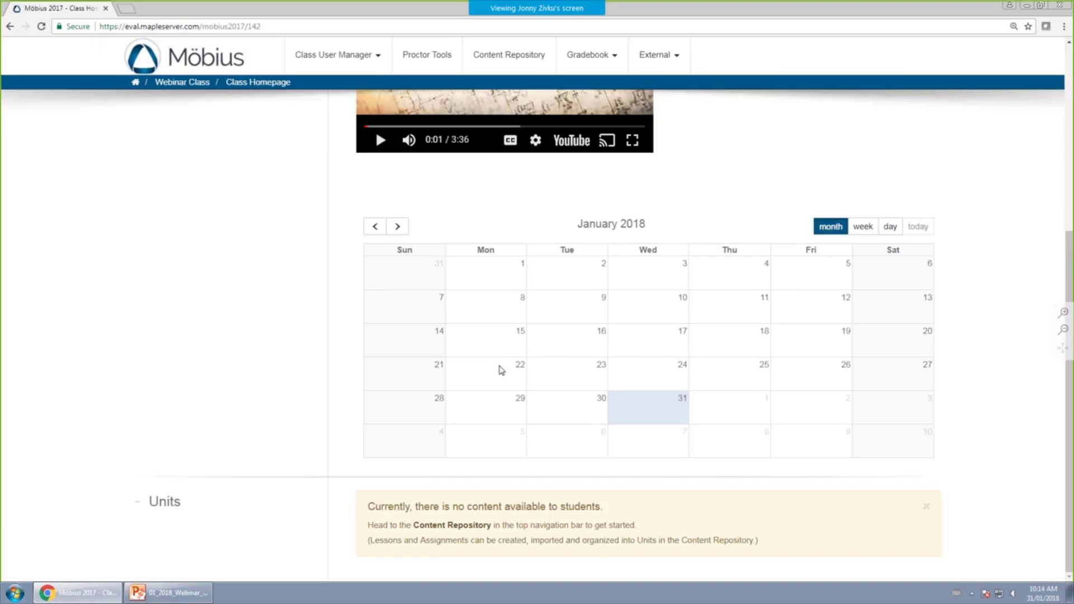
Show the PowerPoint Agenda slide, then return to the Möbius class page.
click(197, 593)
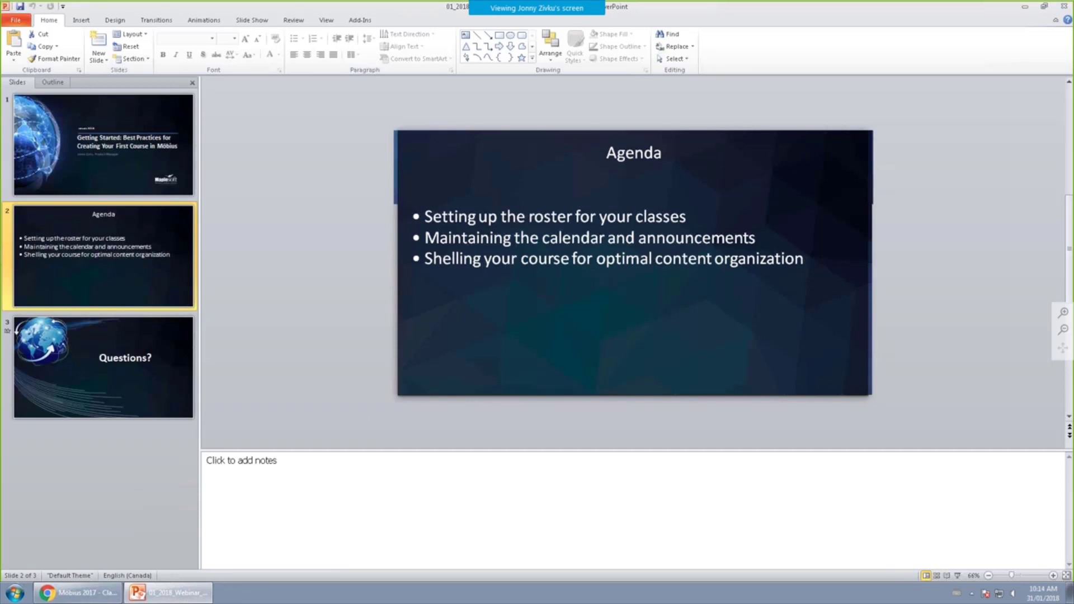
click(94, 597)
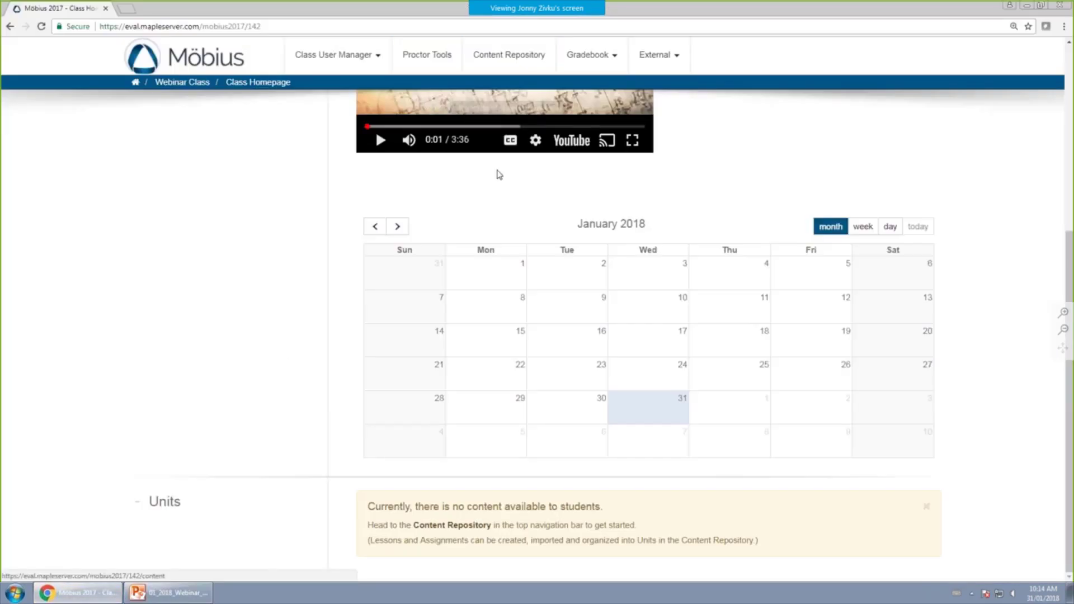
scroll(499, 151, up, 5)
Open the Content Repository and browse Lessons, Assignments, Questions, Slideshows, Math Apps and Text, ending on Lessons.
click(506, 60)
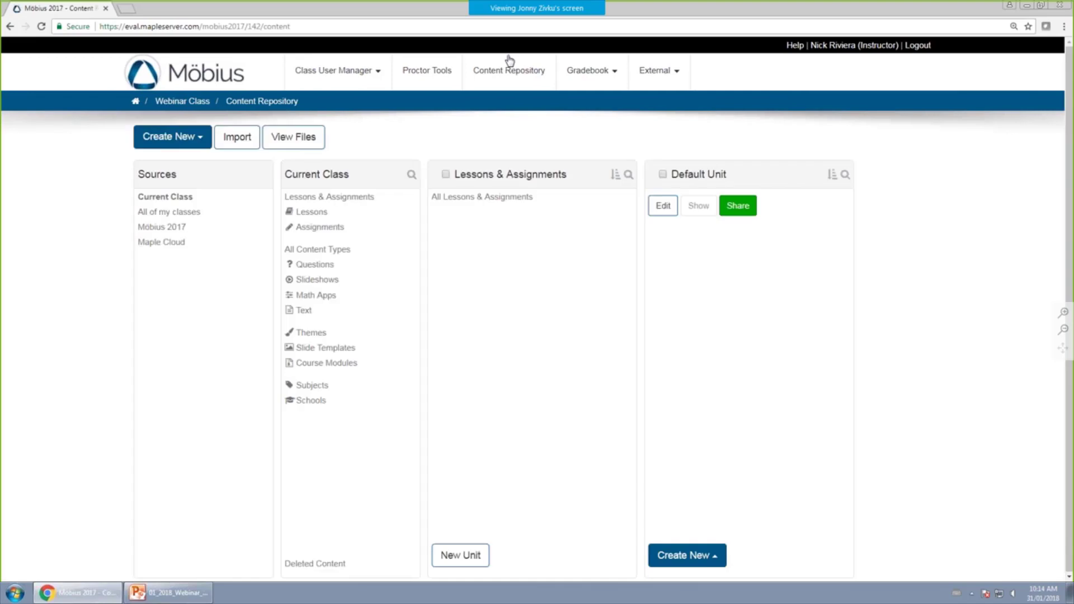
click(308, 216)
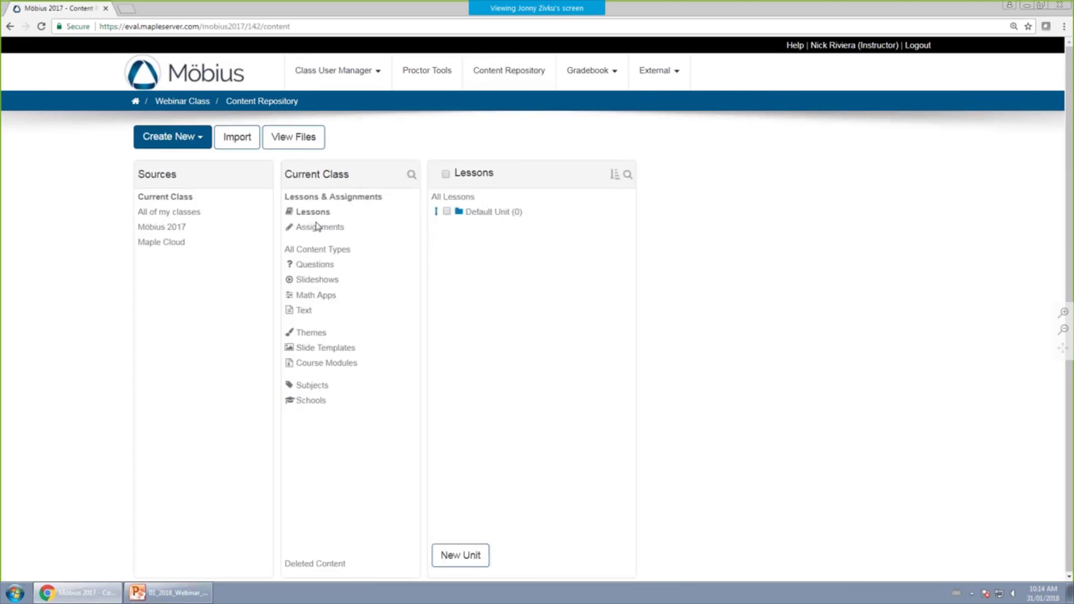
click(320, 227)
click(324, 252)
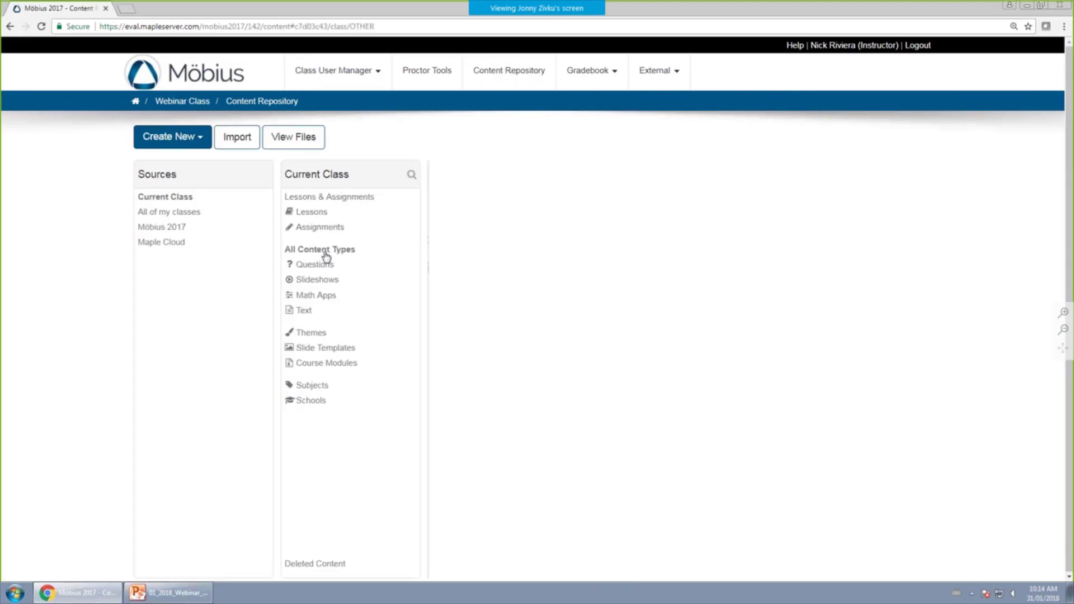
click(309, 267)
click(324, 281)
click(313, 296)
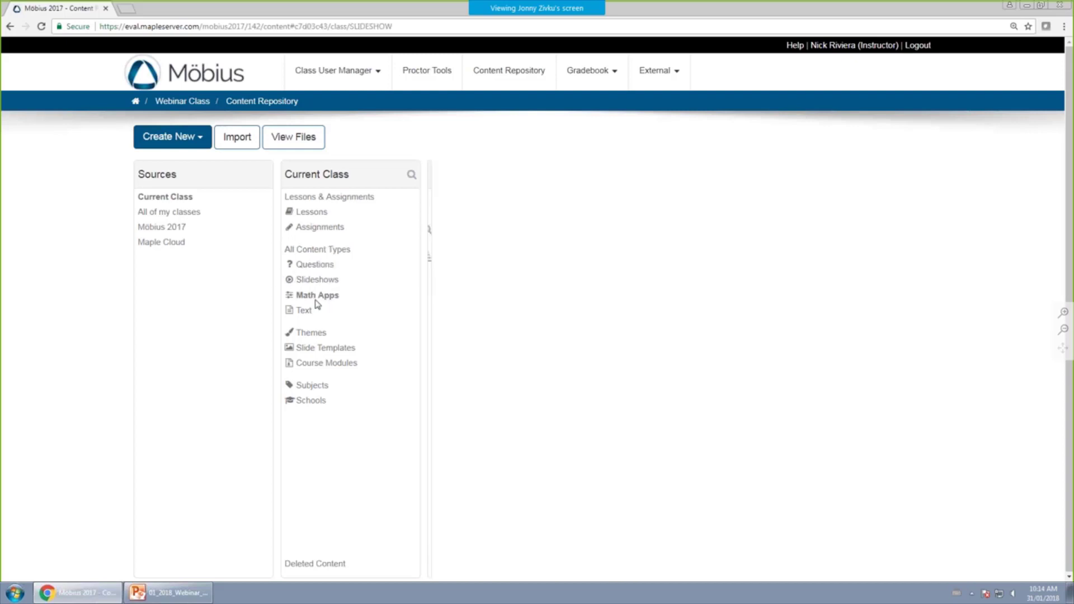
click(306, 310)
click(312, 265)
click(311, 214)
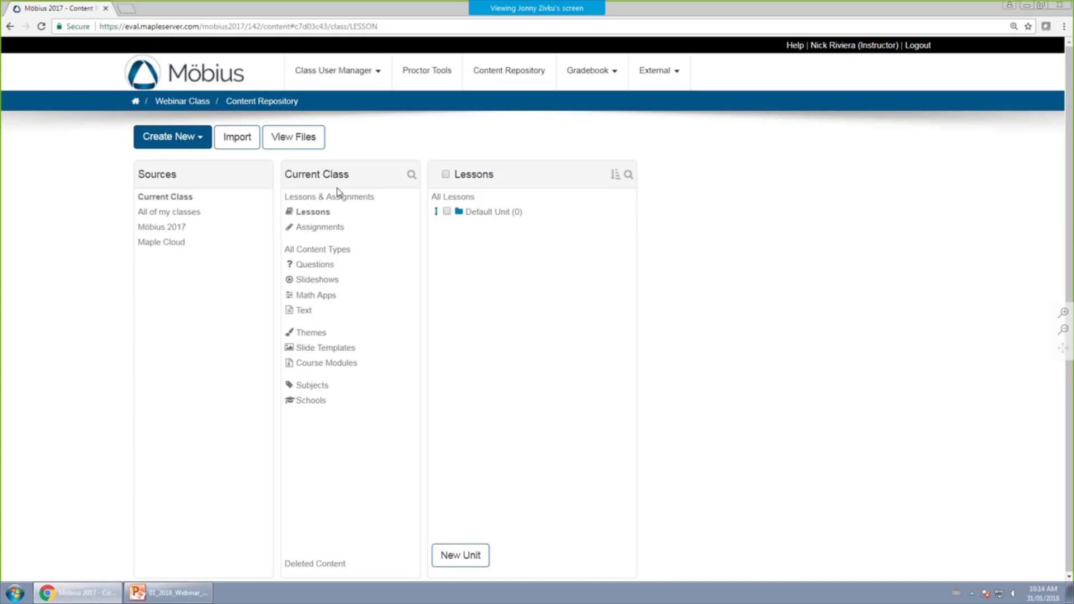
List the class's Questions, then switch to All Content Types.
click(320, 263)
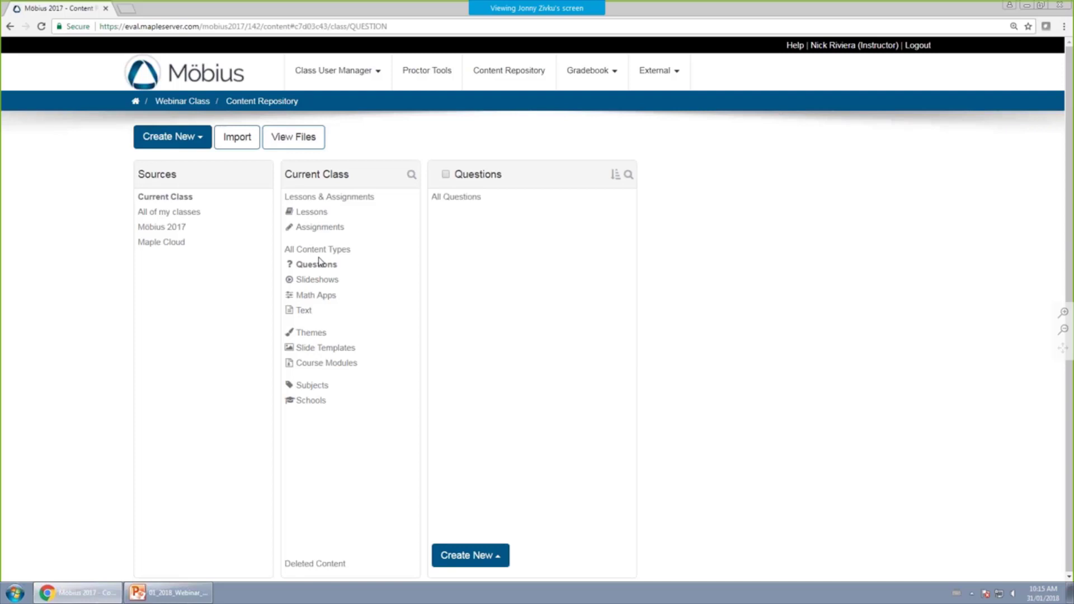
click(326, 251)
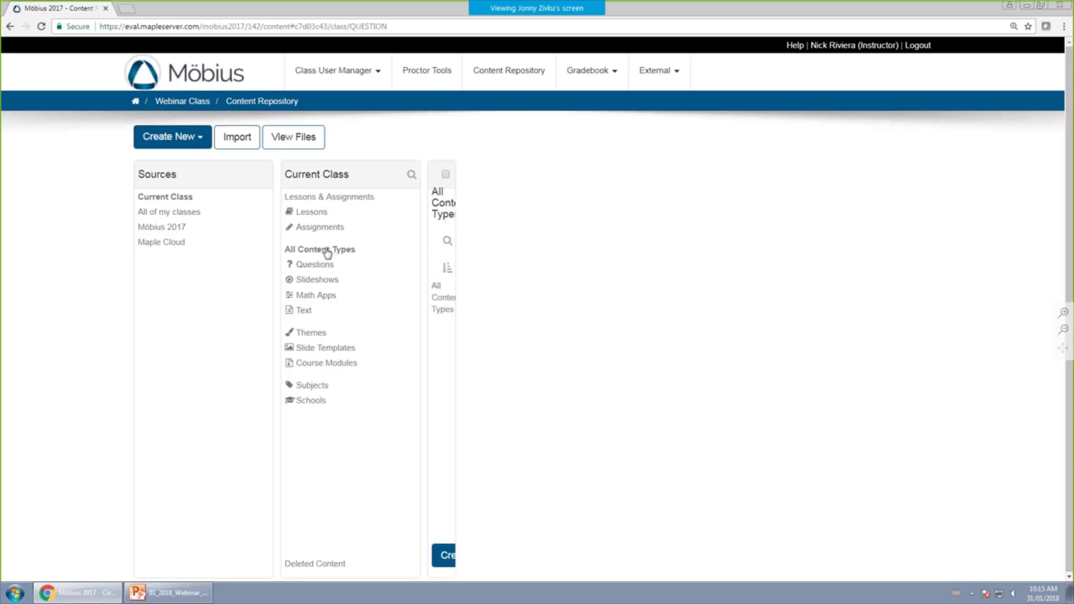
Create a new content group named Week 1.
click(497, 560)
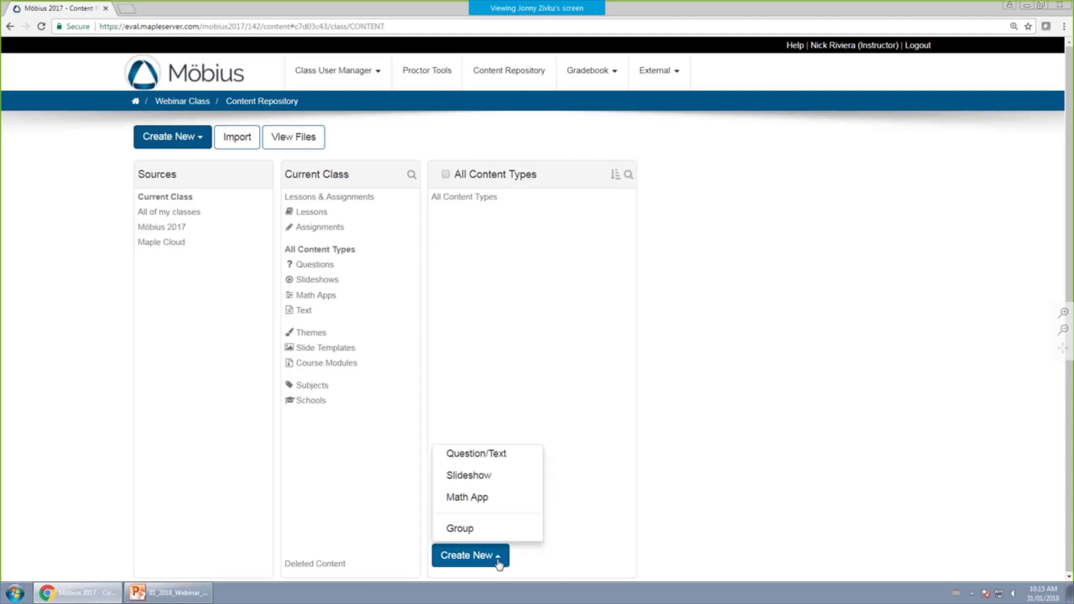
click(459, 529)
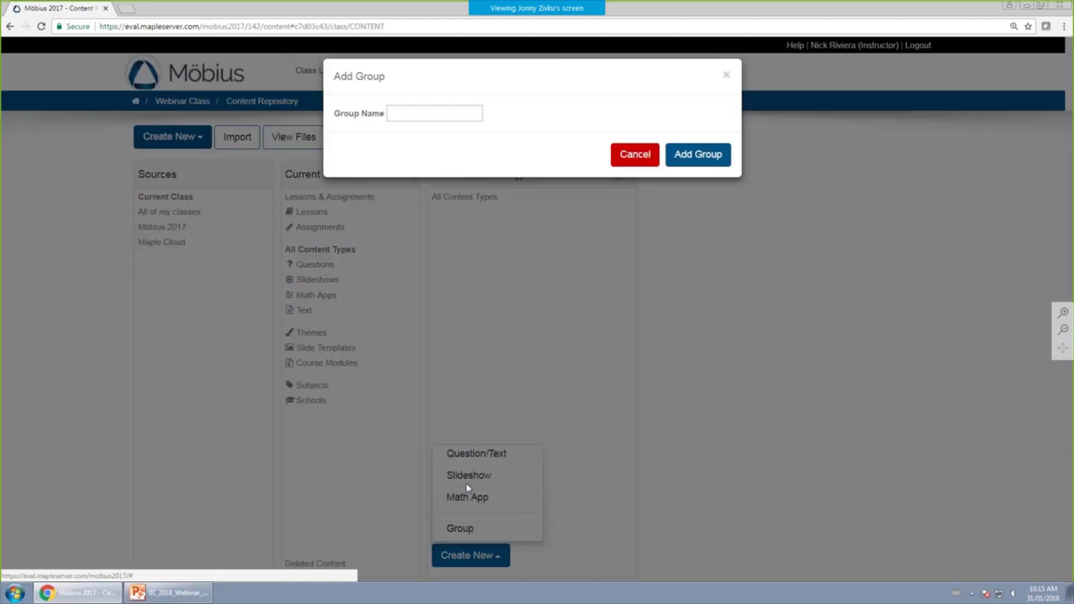
click(411, 113)
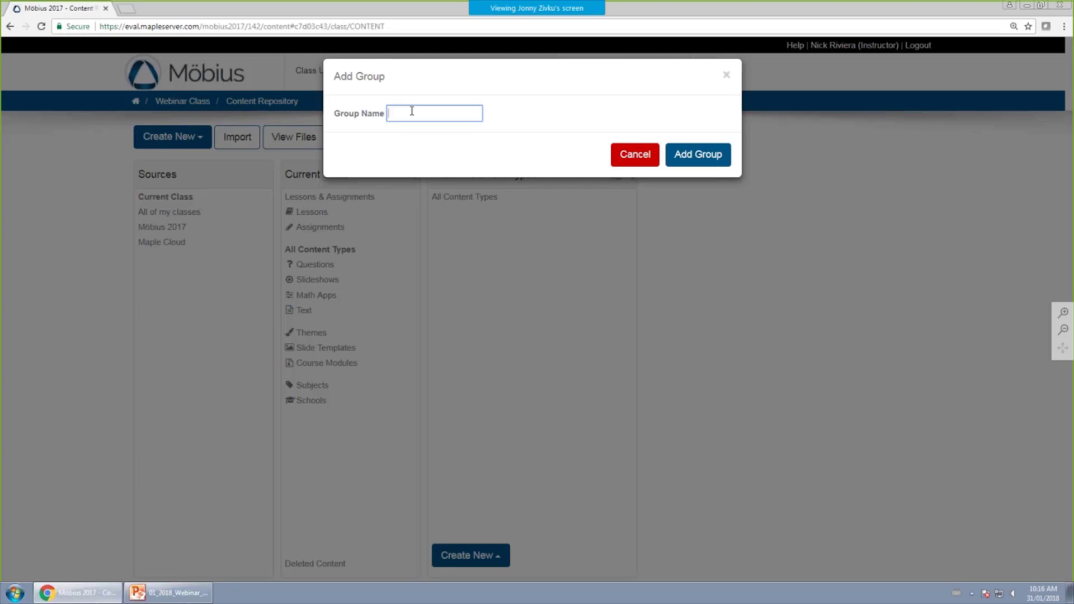
text(Week 1)
click(695, 160)
Add groups Week 2 and Week 3 and drag the groups into numerical order.
click(479, 554)
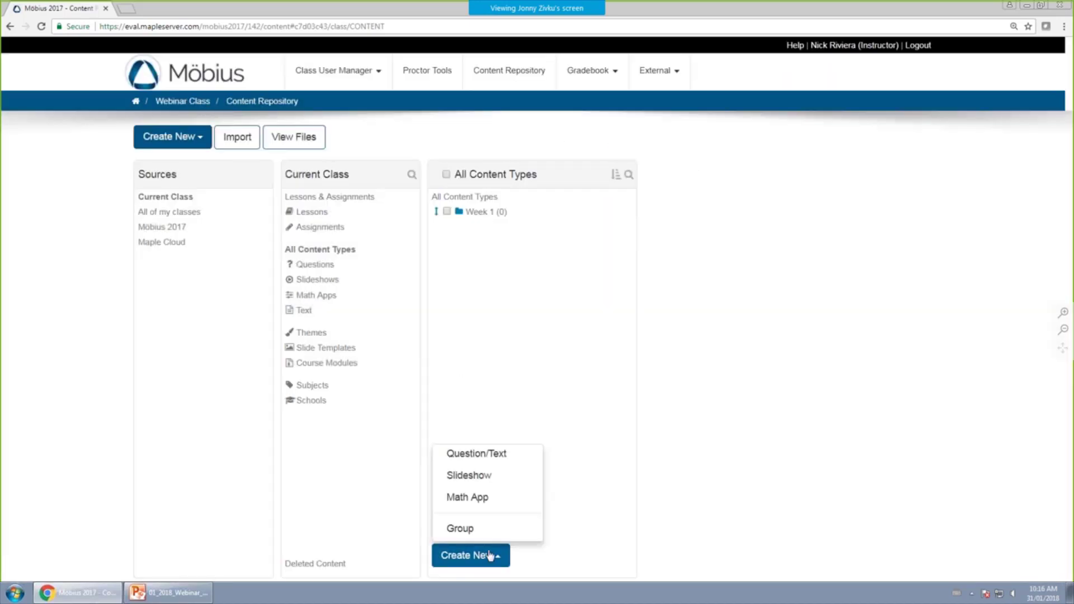
click(456, 528)
text(Week 2)
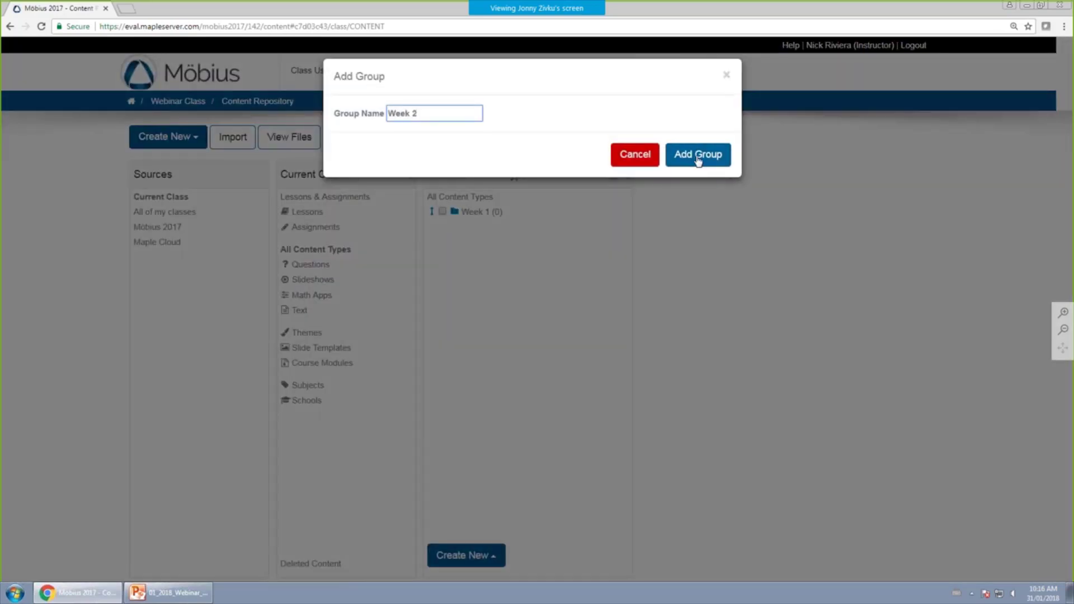
click(698, 158)
click(456, 554)
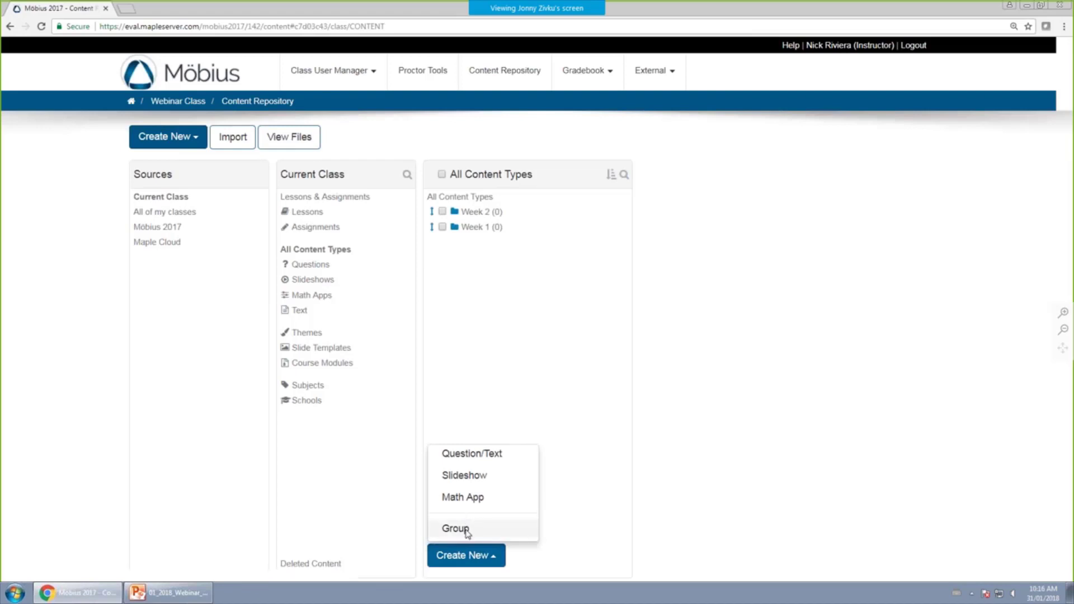
click(460, 531)
text(Week 3)
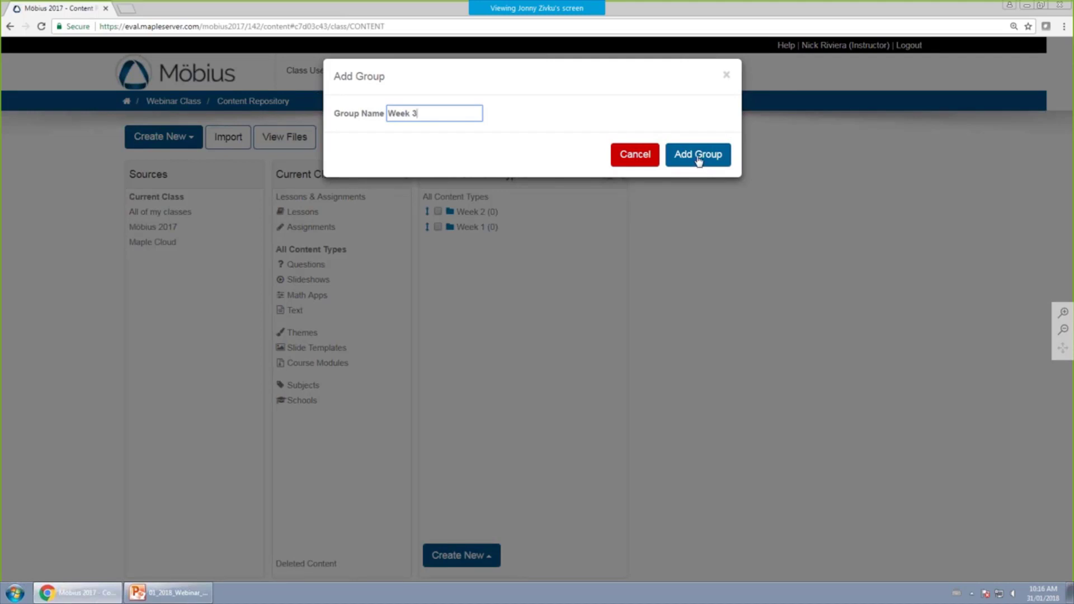
click(698, 165)
mouse_move(427, 213)
mouse_down()
mouse_move(427, 257)
mouse_move(430, 215)
mouse_up()
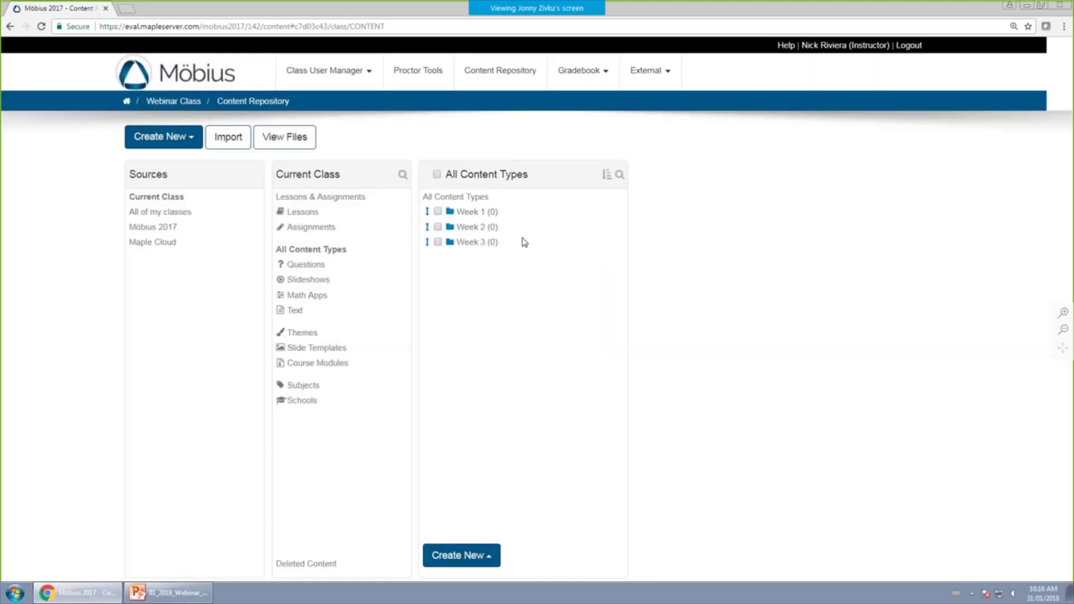
Create a subgroup named Practice Questions inside the Week 1 group.
click(489, 216)
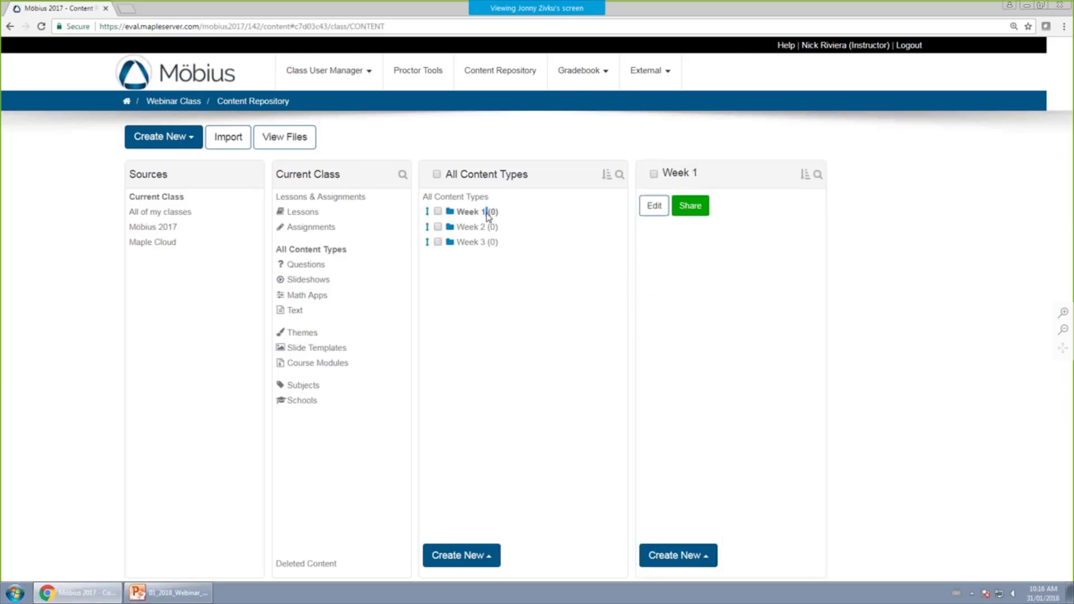
click(689, 556)
click(684, 529)
click(452, 112)
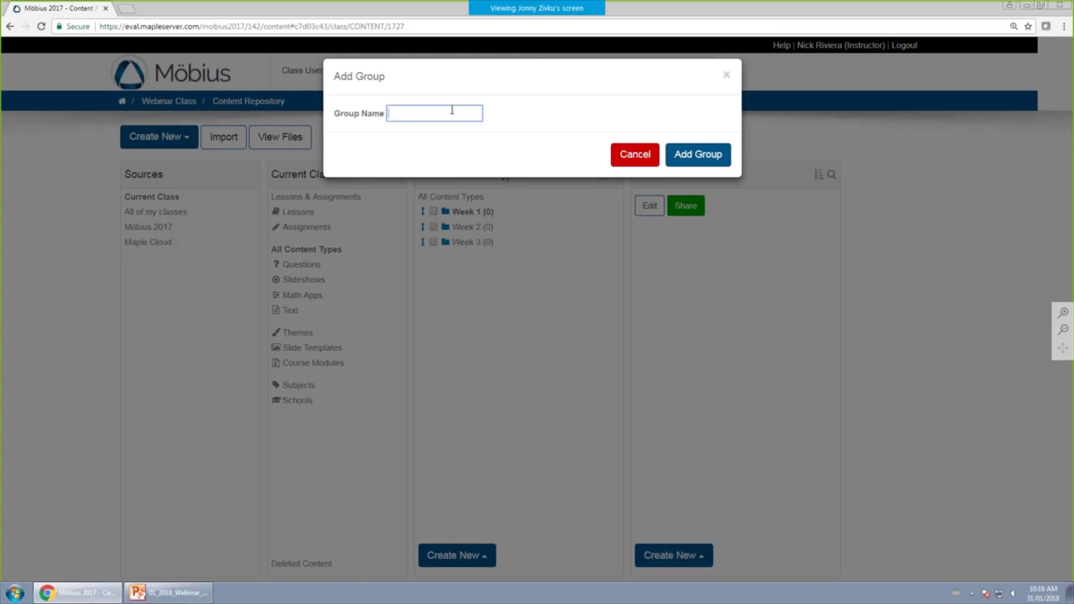
text(Practice Questions)
click(693, 154)
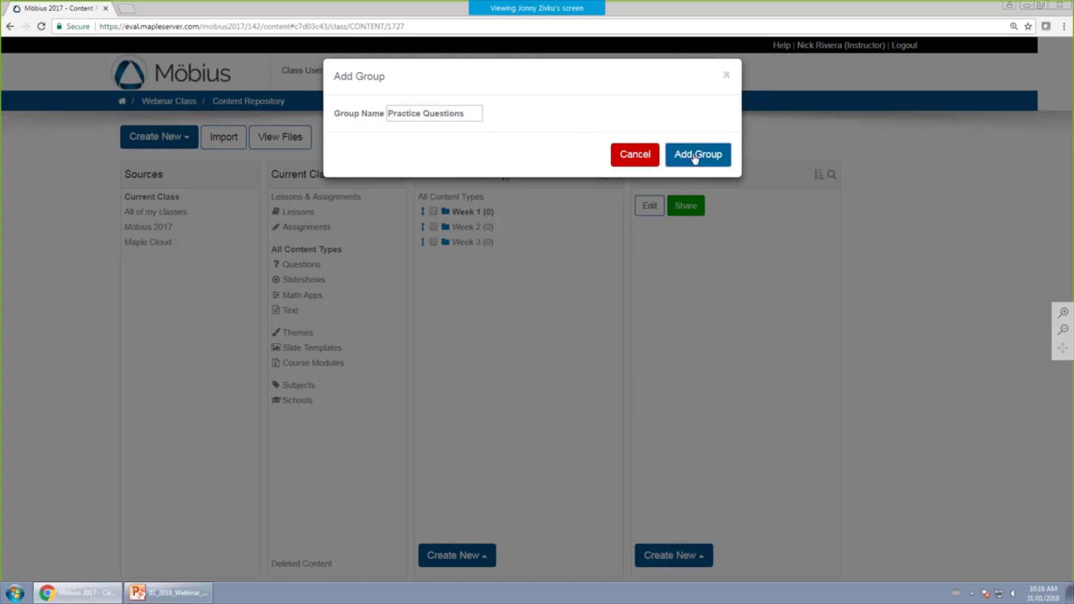
Add a second Week 1 subgroup named Assignment Questions.
click(699, 556)
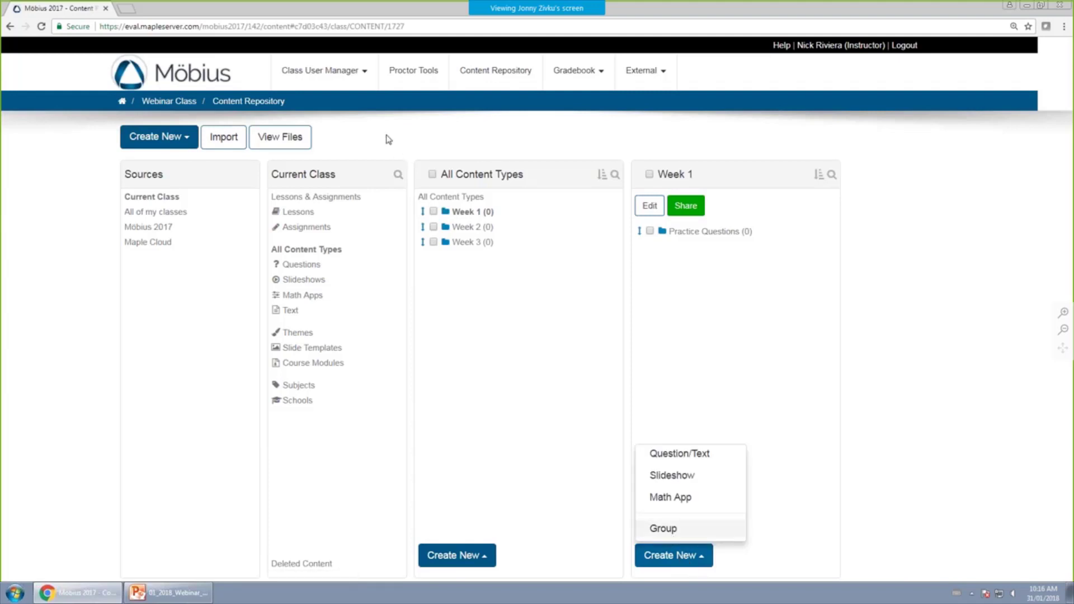
click(673, 528)
text(Assignment Que)
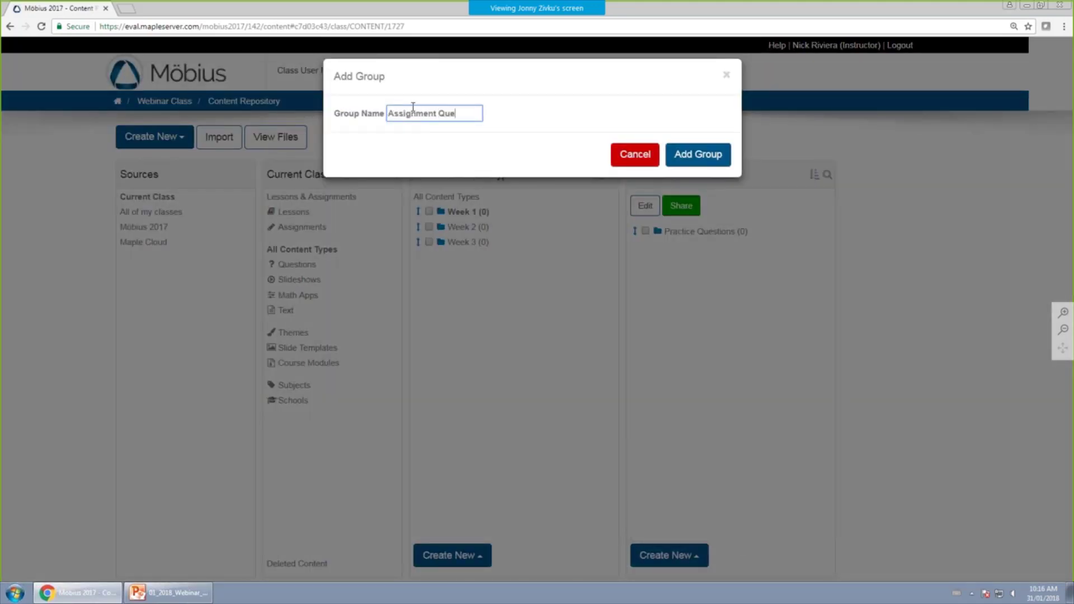
text(stions)
click(697, 154)
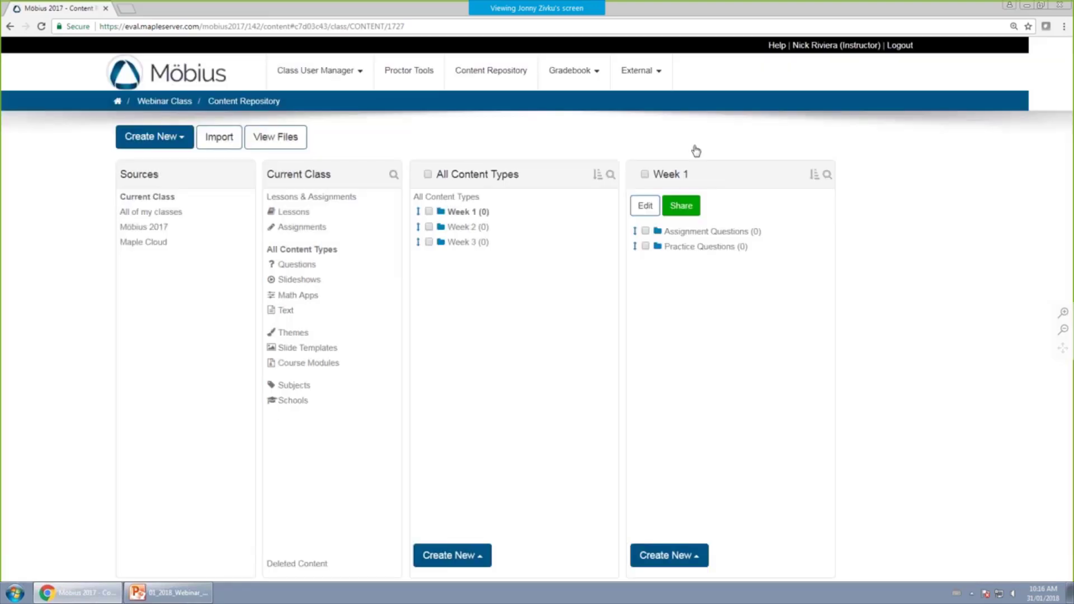
Browse the Week 1, Week 2 and Week 3 groups to check their contents.
click(468, 227)
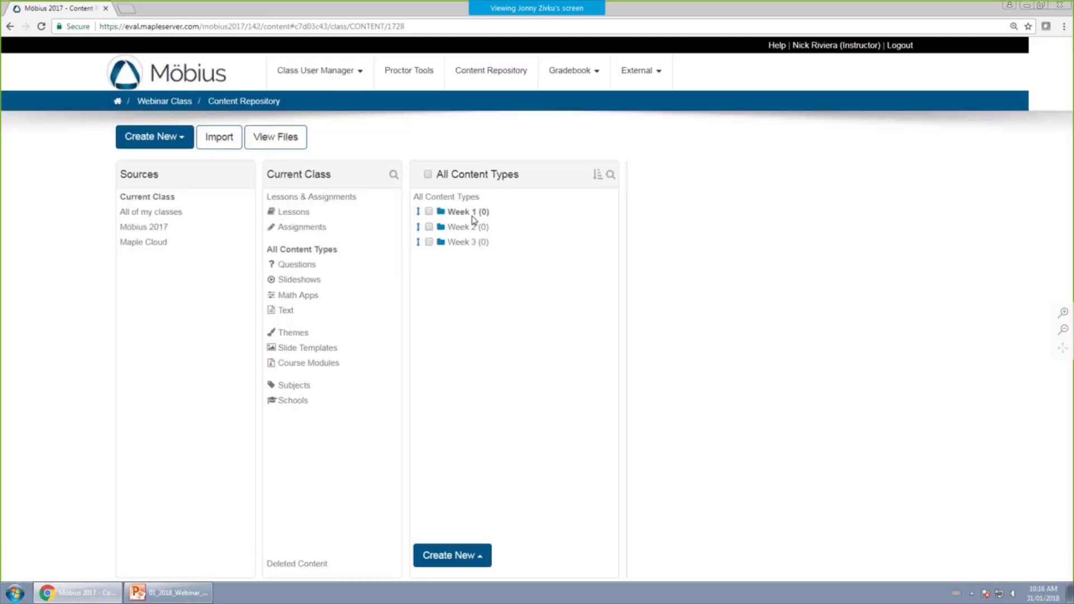
double_click(474, 211)
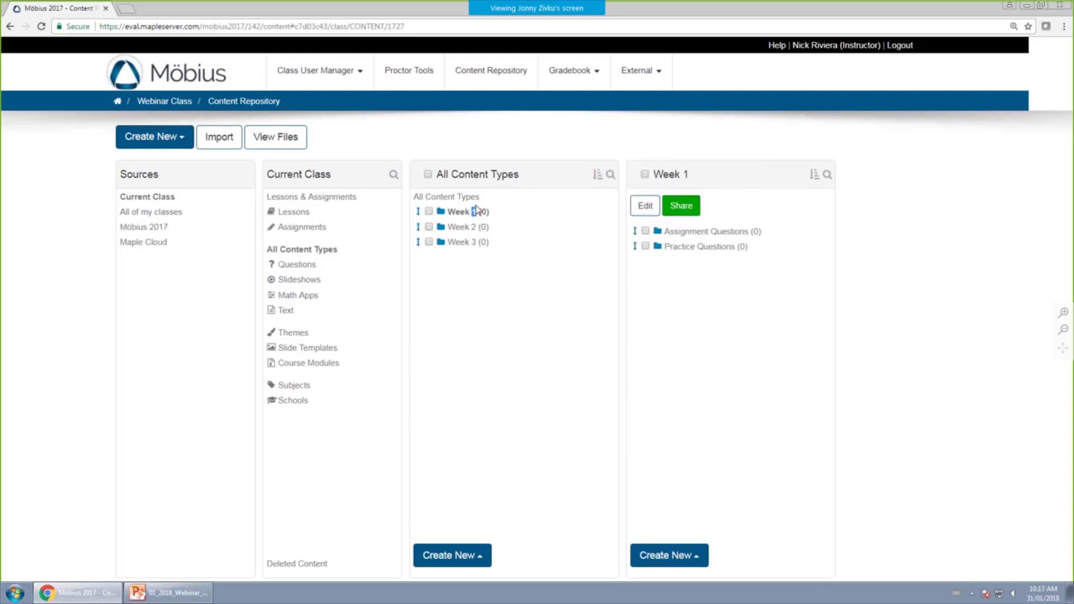
double_click(474, 227)
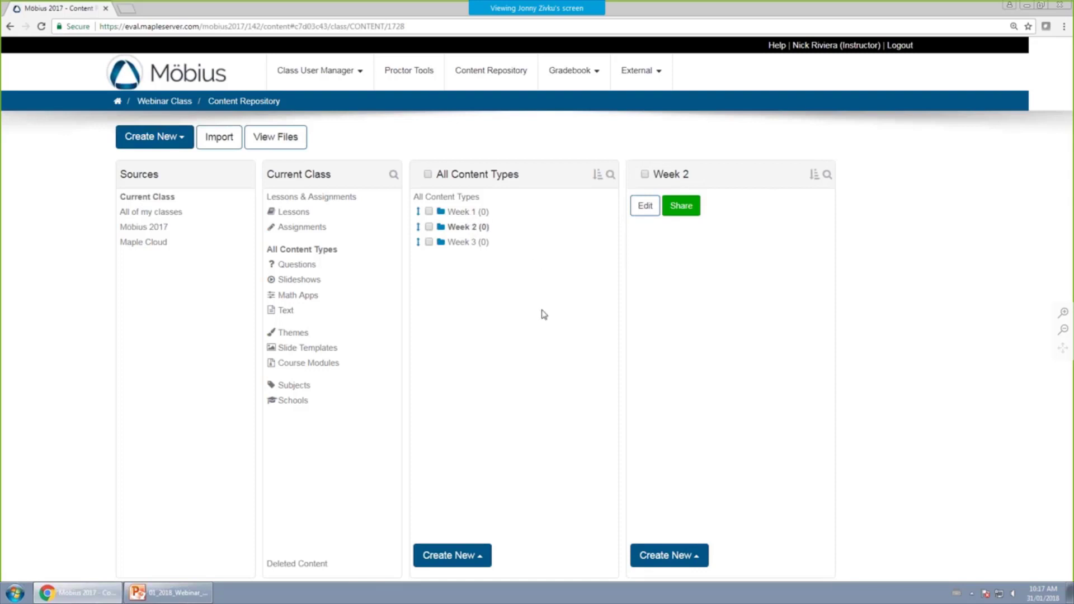
double_click(465, 242)
double_click(467, 213)
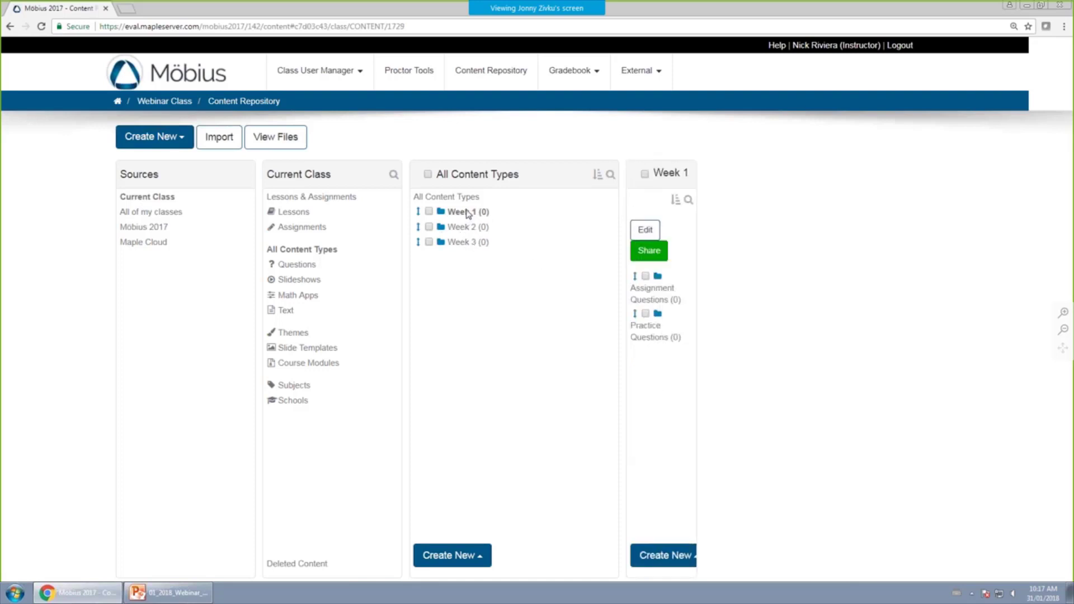
double_click(470, 227)
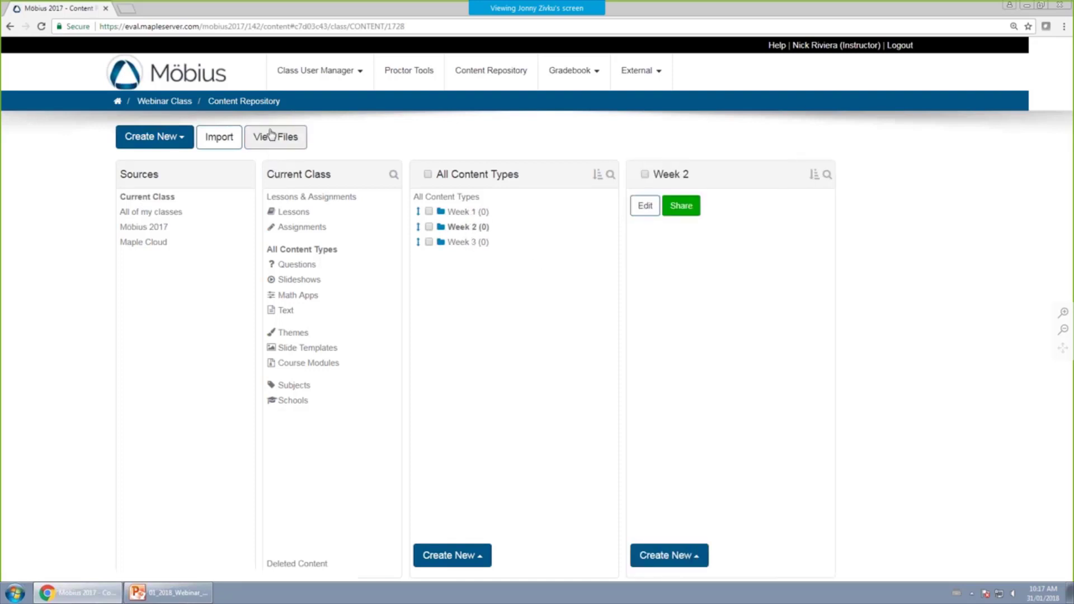
click(181, 144)
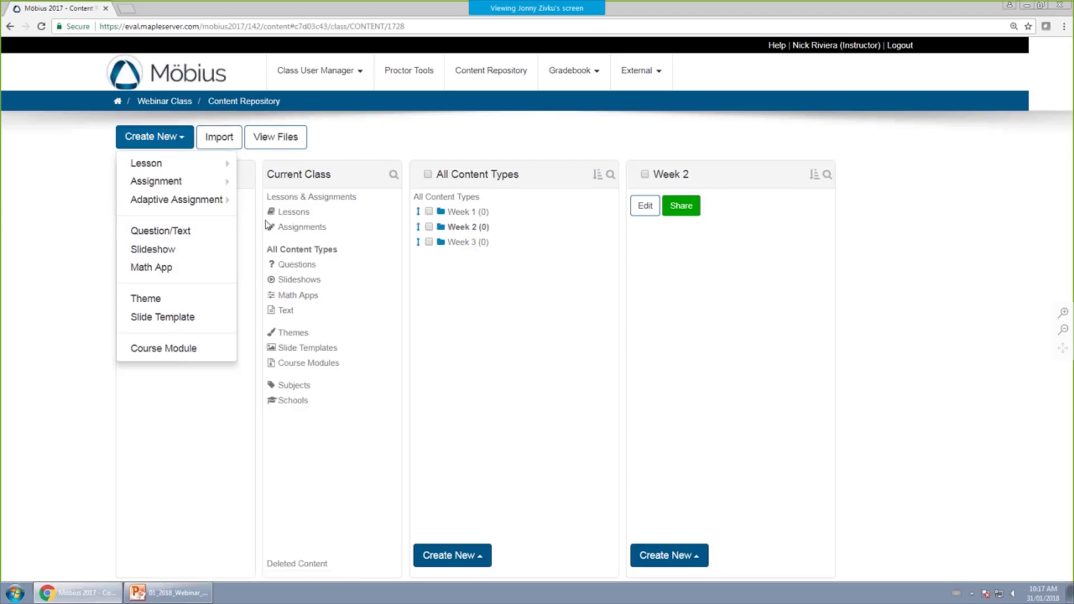
Create a Question/Text item named asdf with text asdf and save it.
click(188, 234)
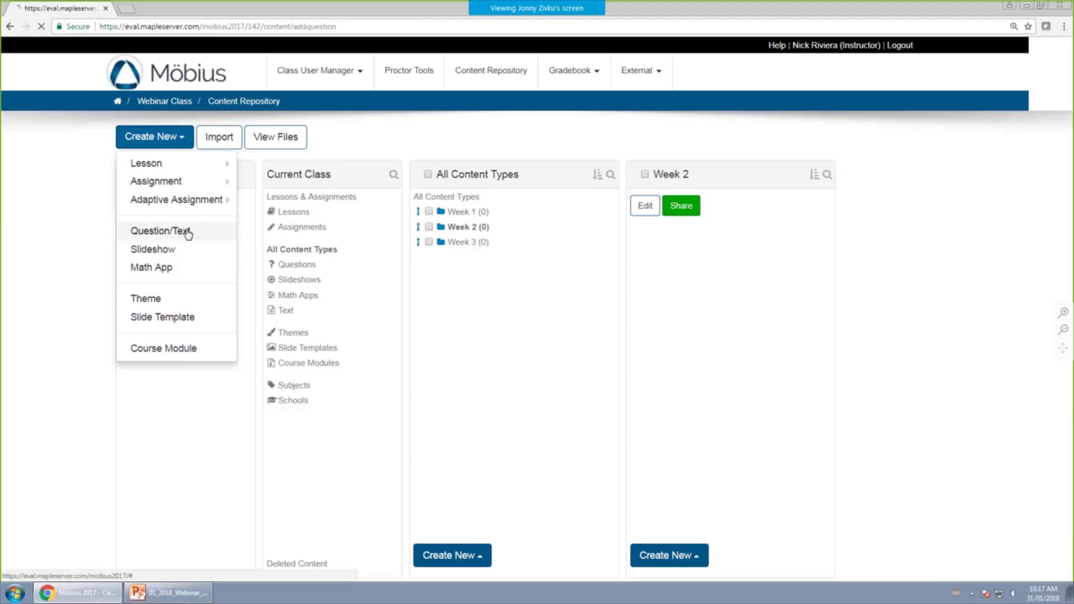
click(408, 127)
text(asdf)
click(439, 254)
text(asdf)
scroll(448, 447, down, 4)
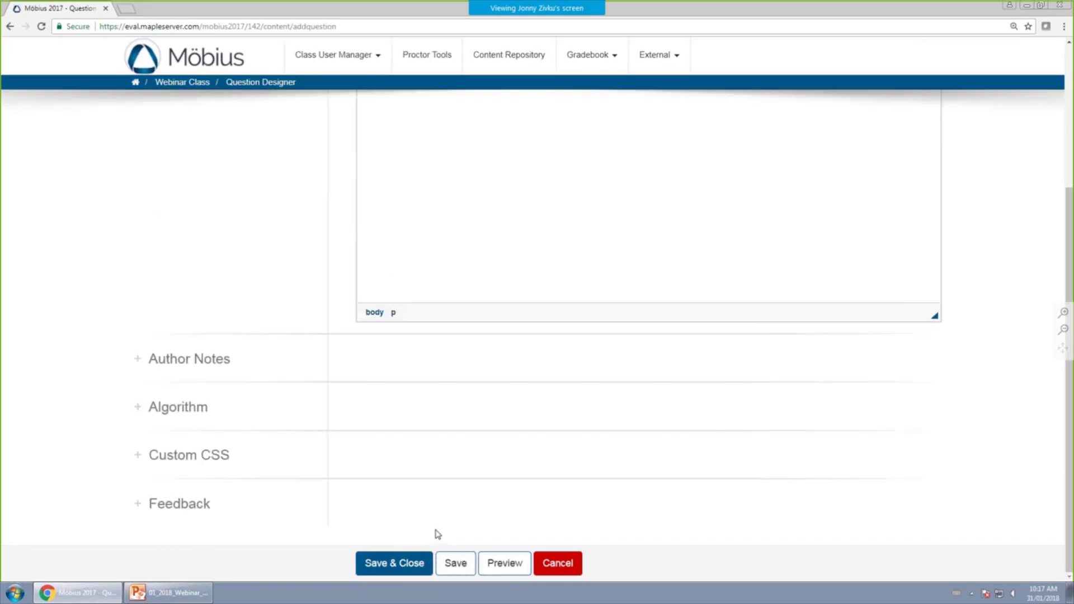
click(408, 567)
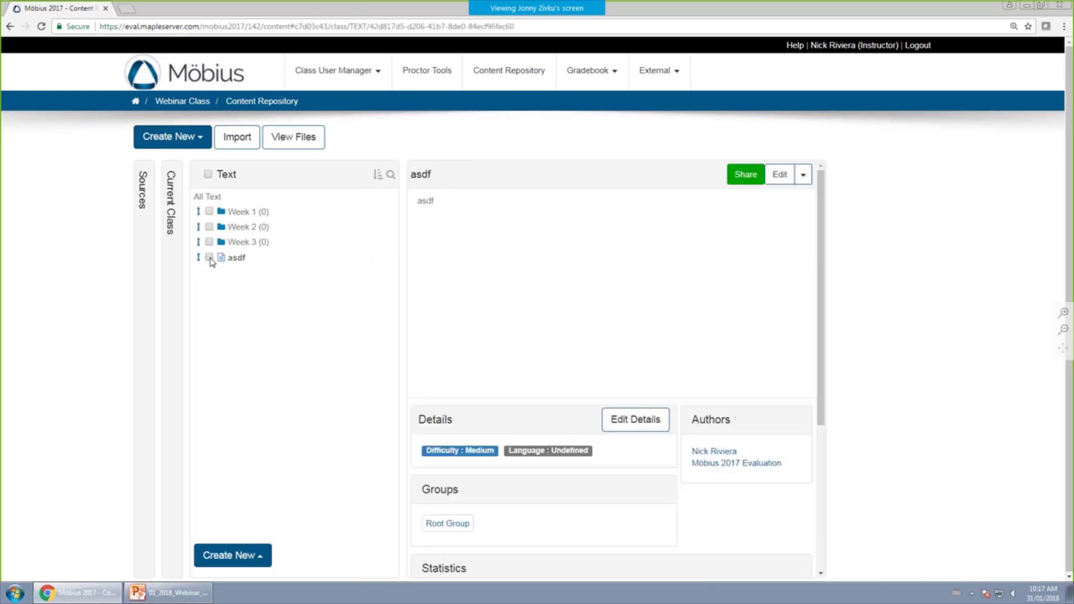
Add the asdf item to the Week 1 group and return to the Content Repository.
click(210, 258)
click(281, 561)
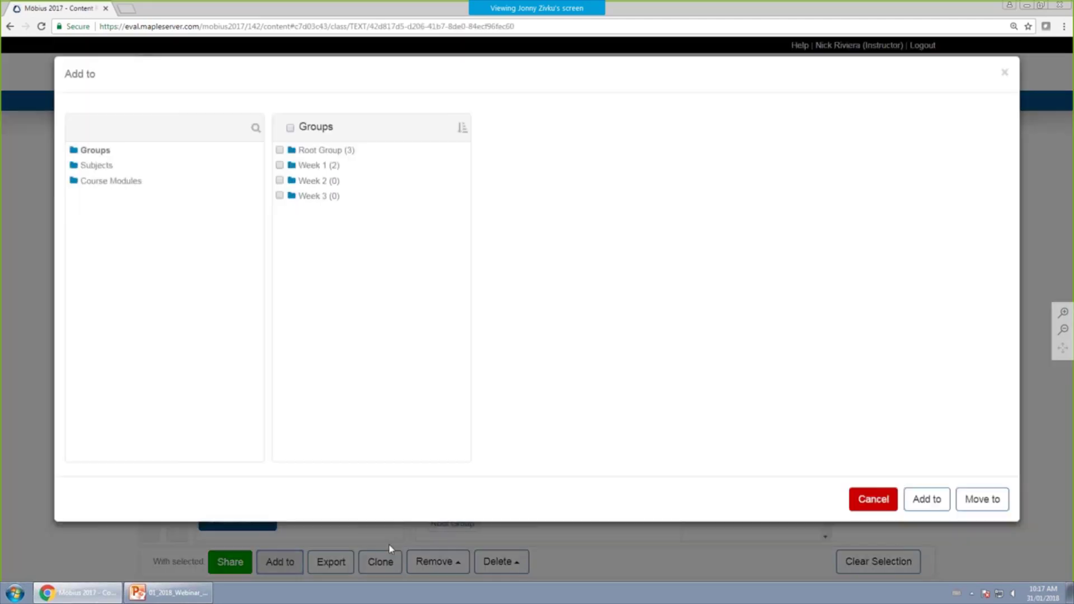
click(289, 167)
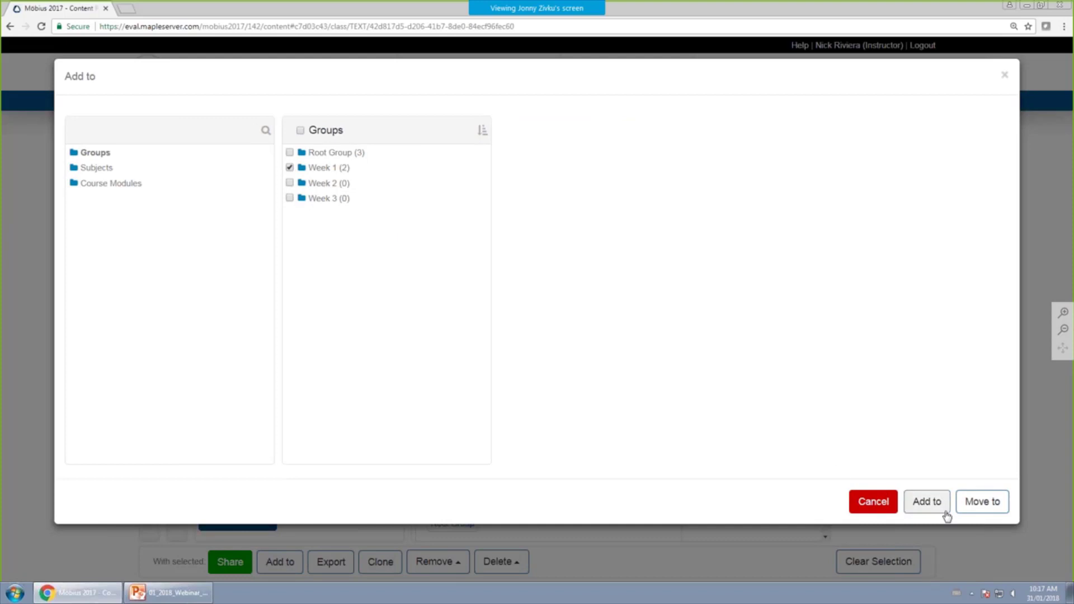
click(980, 502)
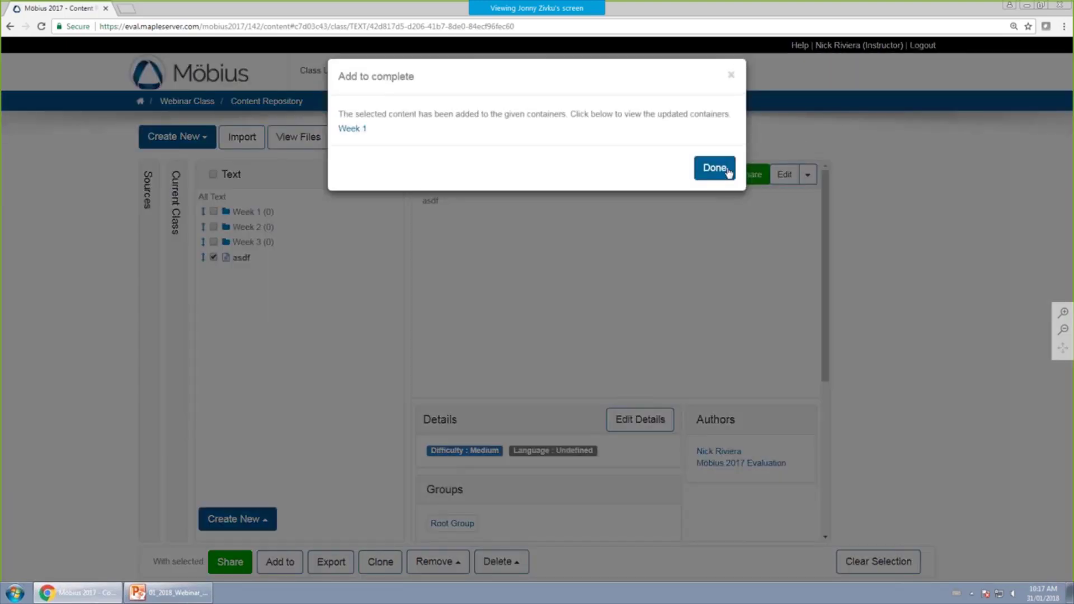
click(714, 168)
click(501, 71)
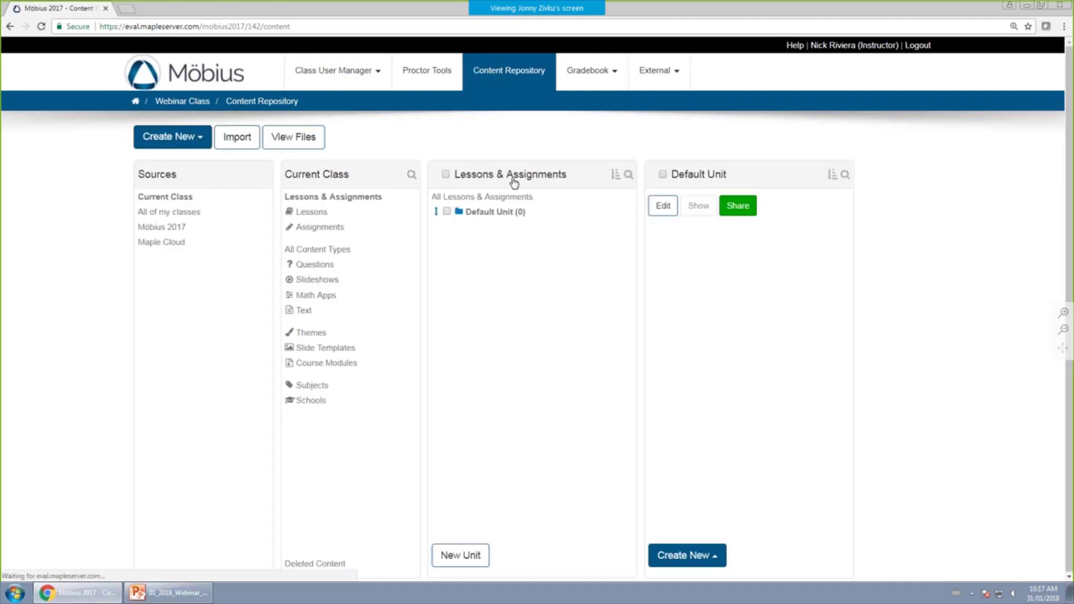
Browse the Week 1, 2 and 3 groups and the Assignment Questions subgroup.
click(314, 264)
click(480, 211)
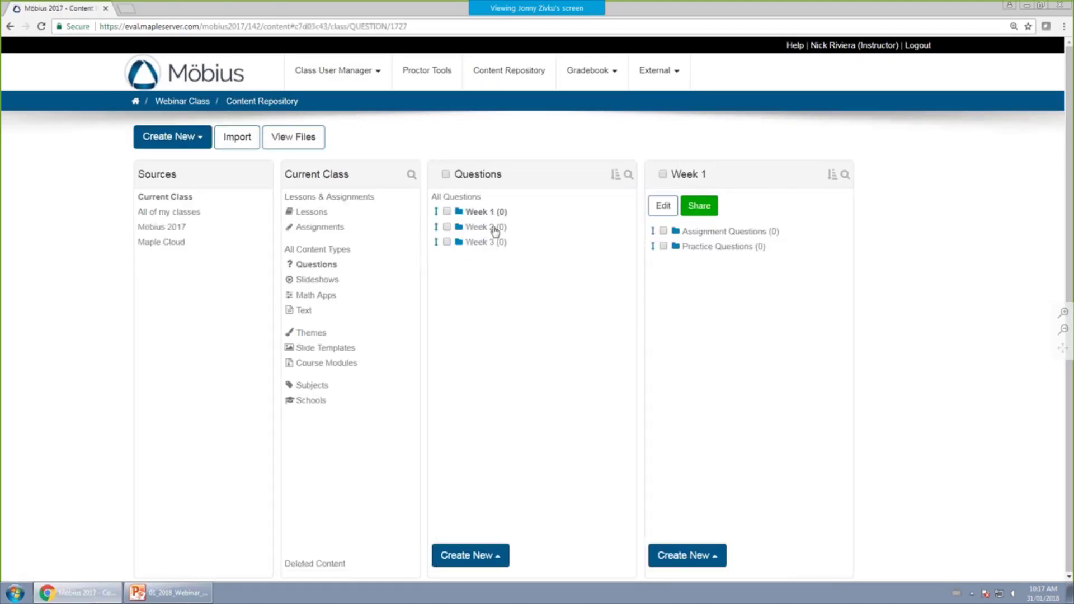
click(482, 226)
click(493, 243)
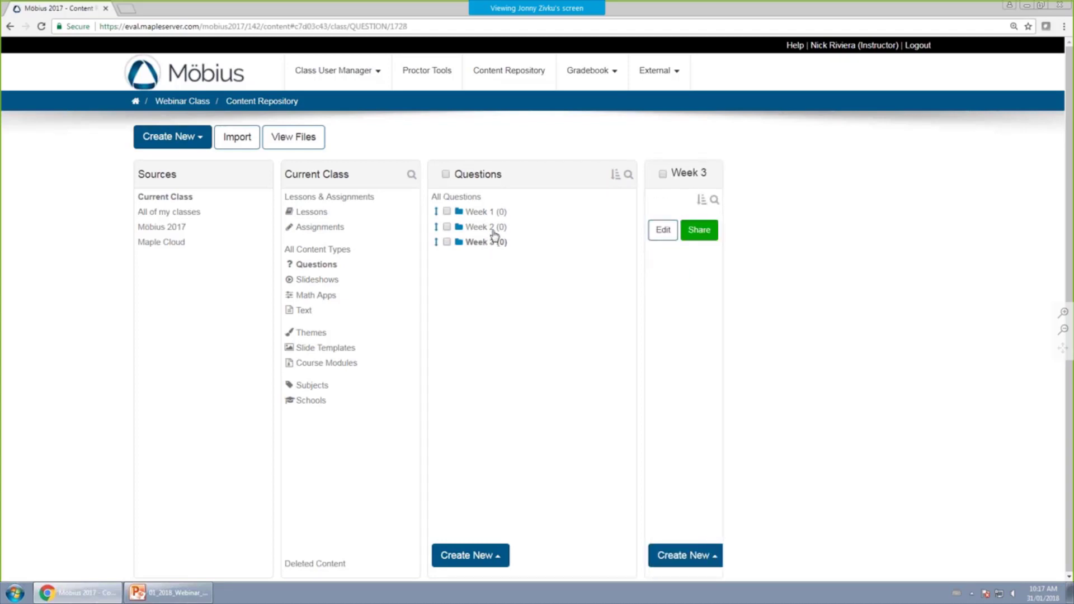
click(482, 212)
click(700, 231)
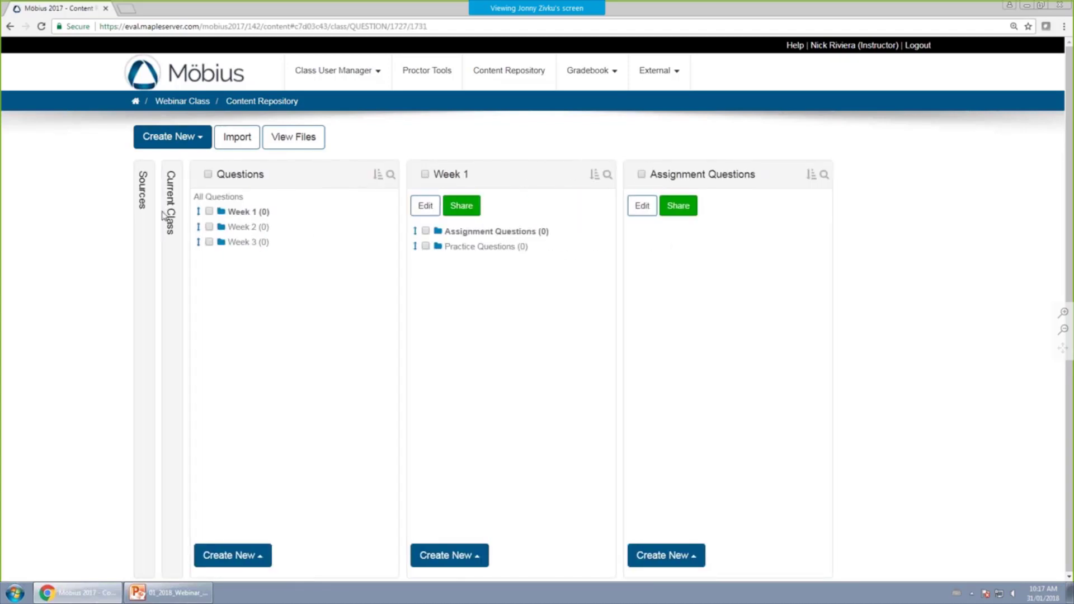
Open the asdf item in Week 1 and scroll to its details.
click(188, 216)
click(208, 250)
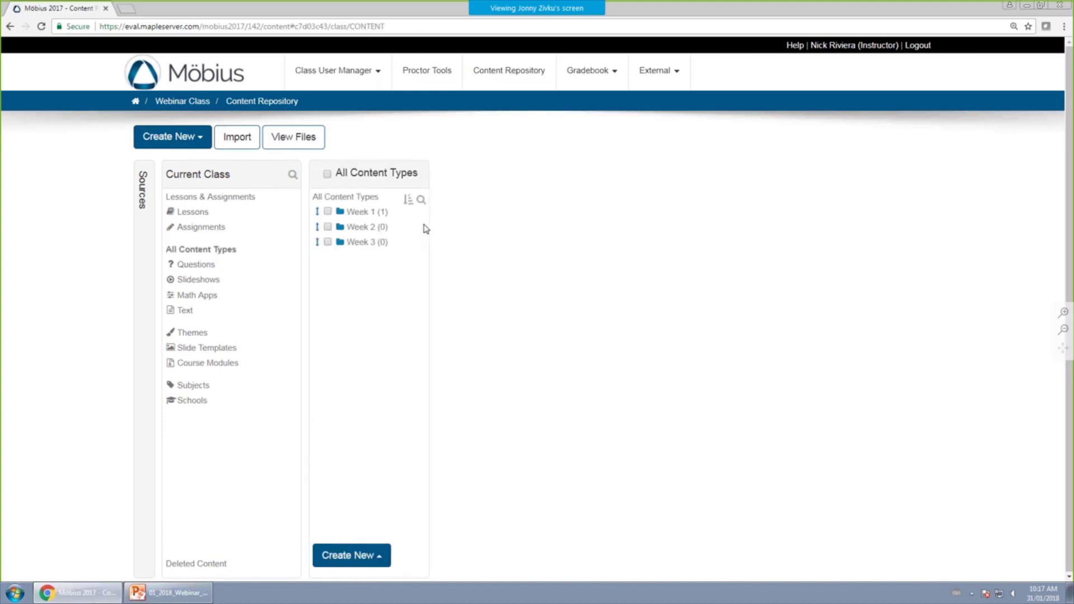
click(390, 213)
click(572, 263)
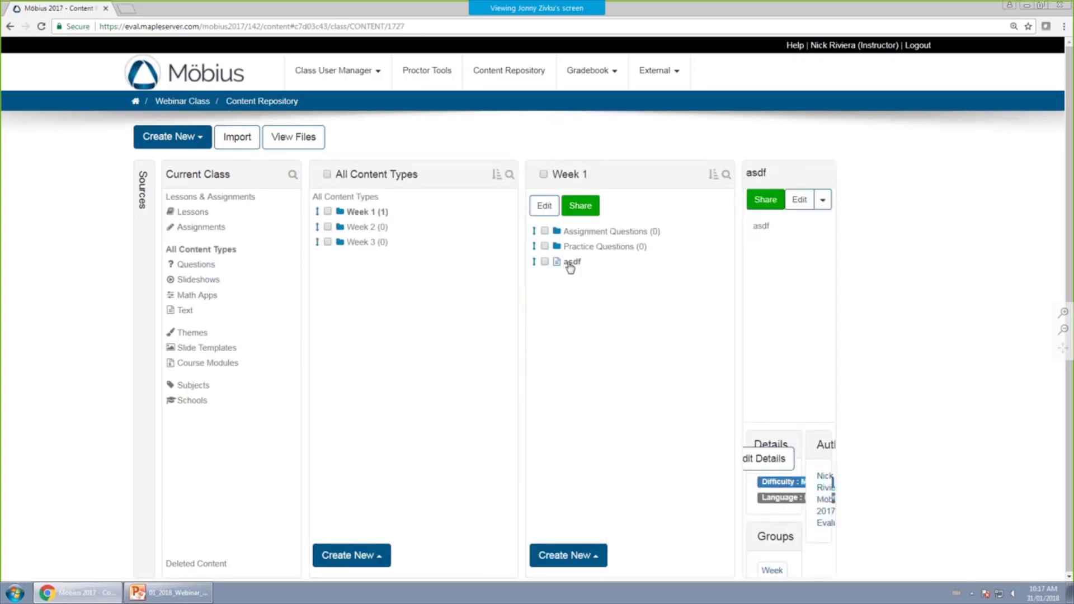
mouse_move(736, 288)
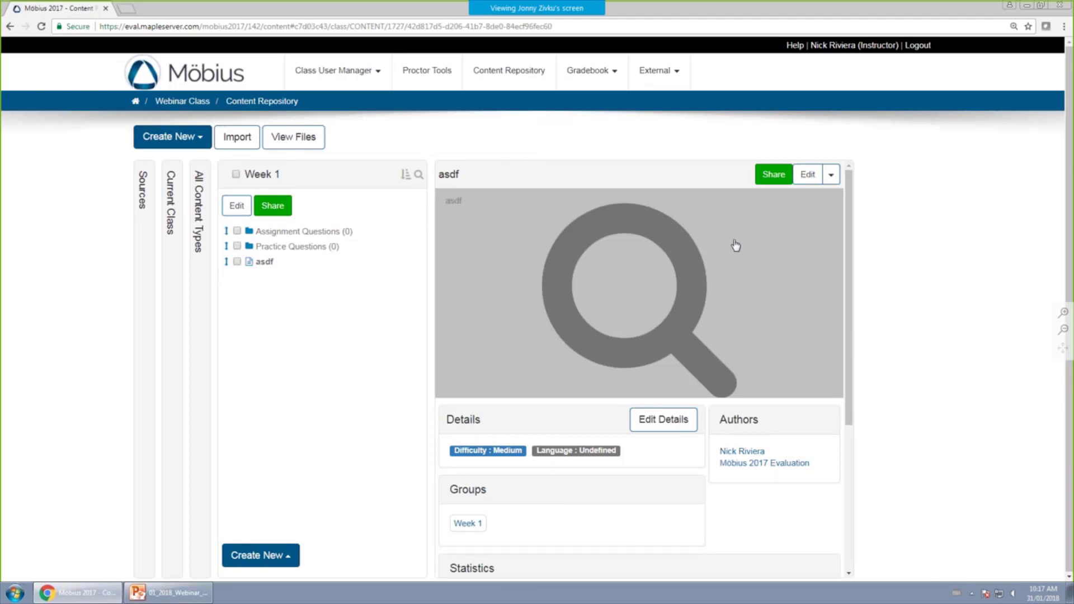
scroll(734, 243, down, 2)
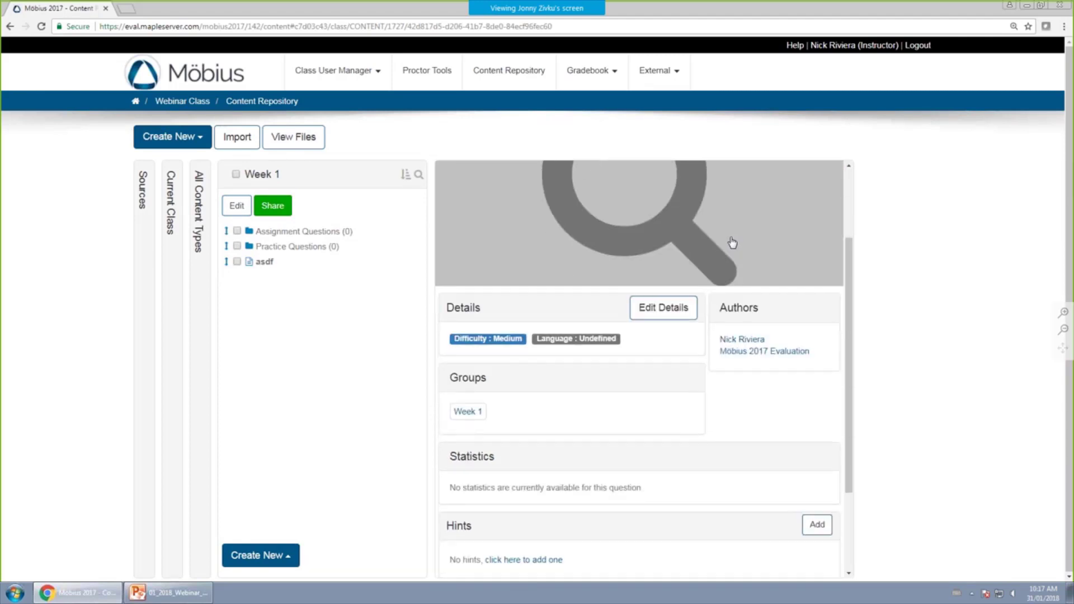
Edit asdf's details, keeping Möbius 2017 Evaluation attribution, Medium difficulty and Undefined language.
click(666, 309)
click(560, 154)
click(591, 225)
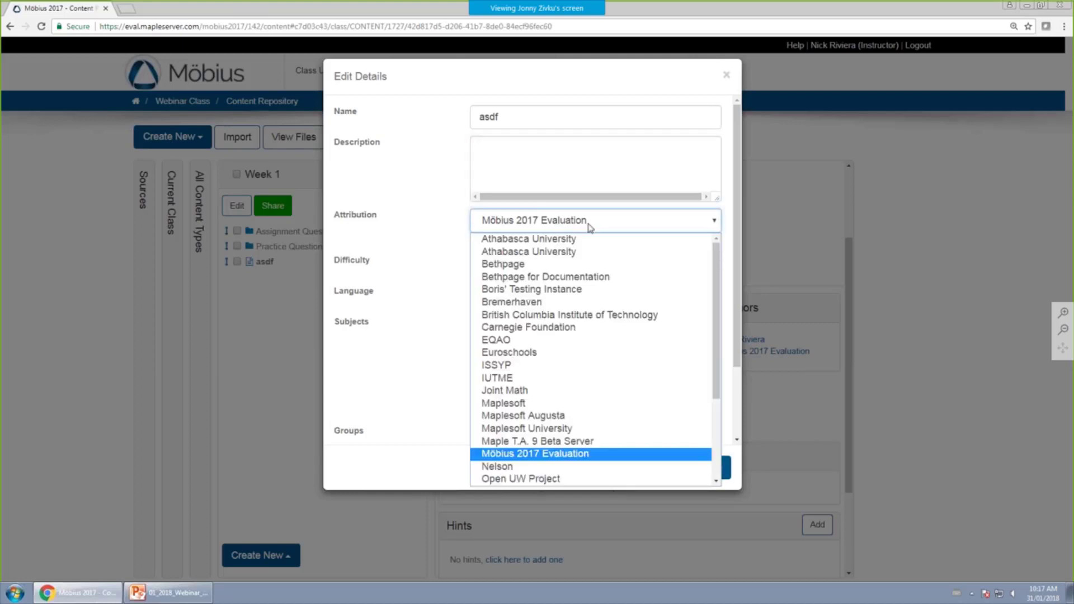
click(387, 224)
click(387, 224)
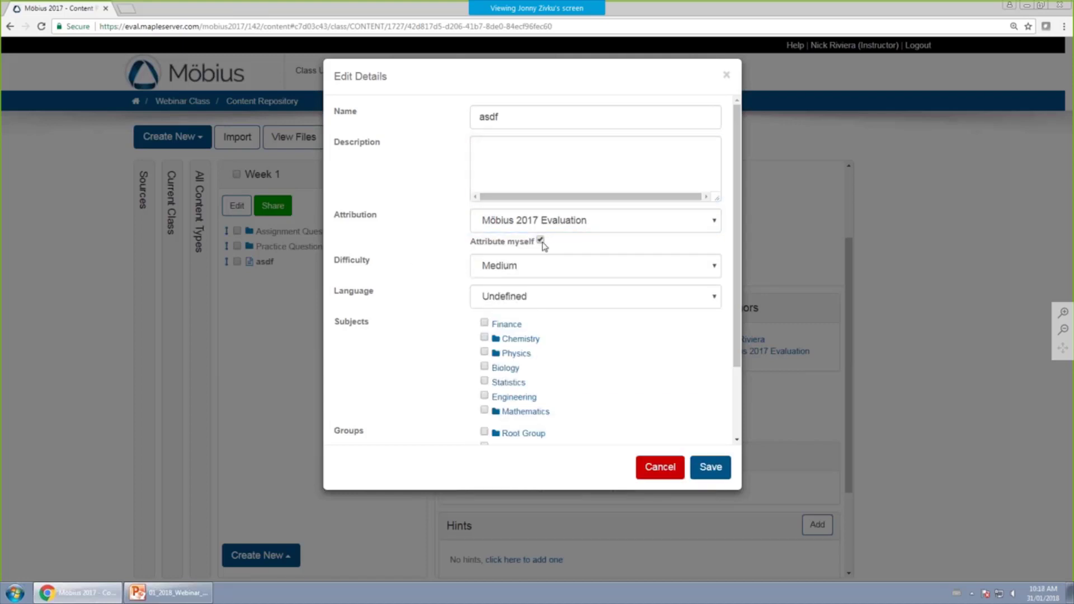
click(546, 268)
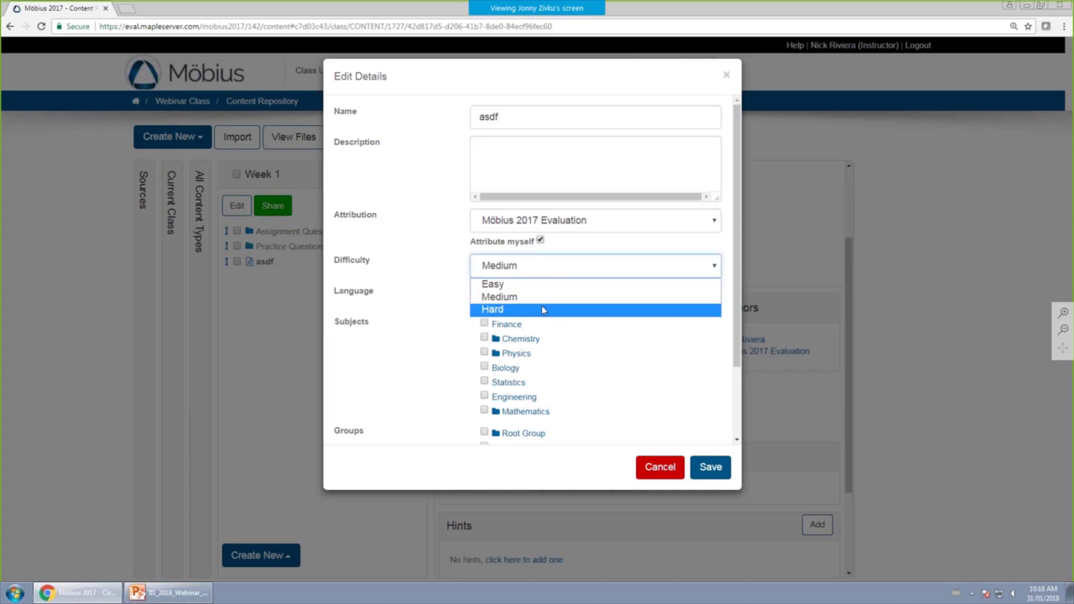
click(408, 301)
click(504, 302)
click(396, 321)
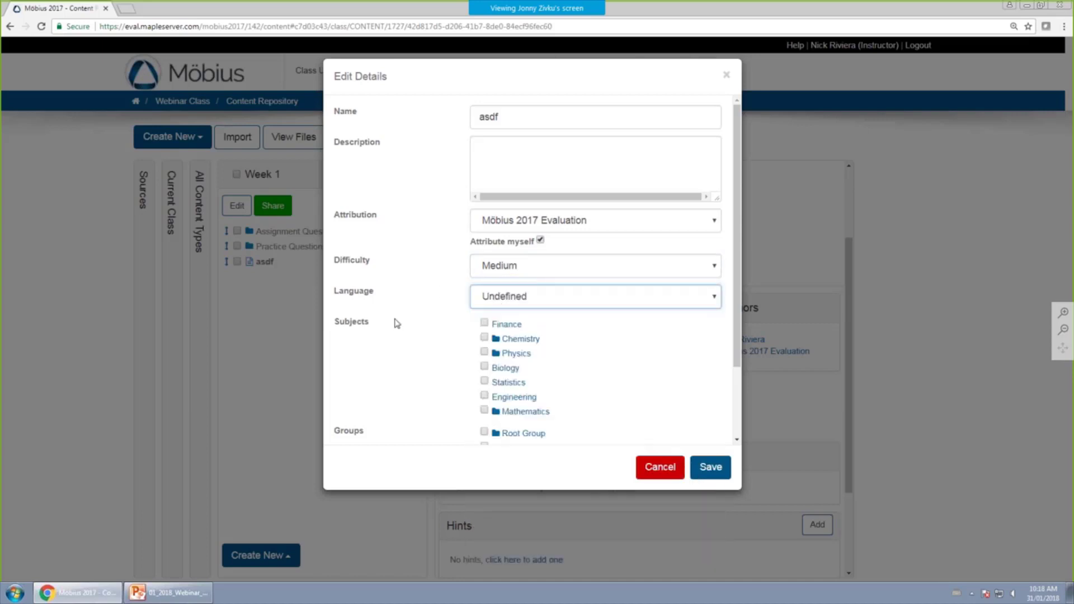
Add and save an information field Week = 1, then go back to all content groups.
scroll(497, 330, down, 2)
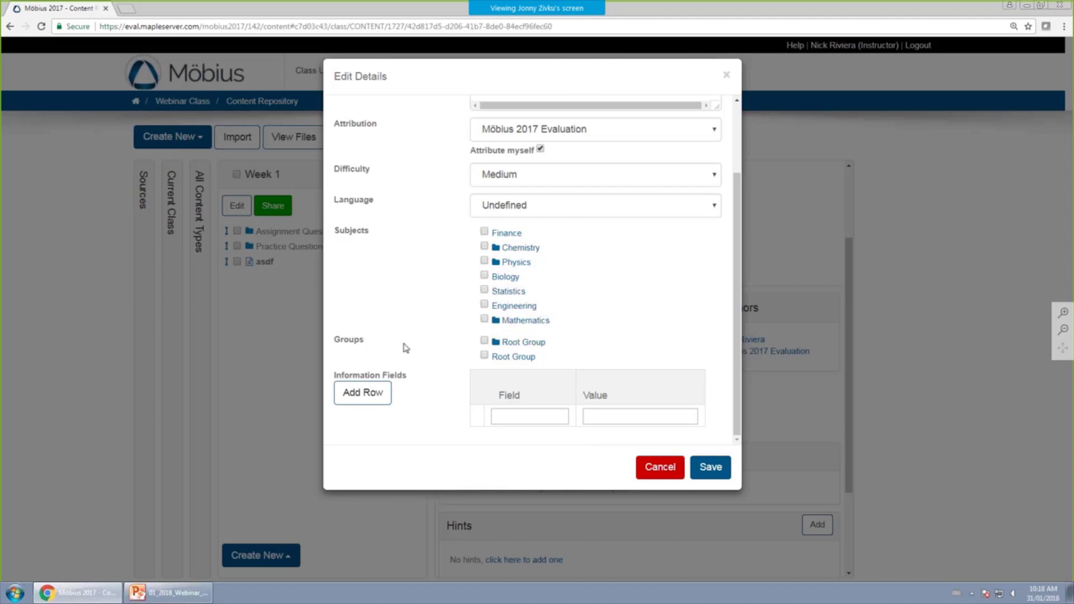
click(540, 415)
text(Week)
key(Tab)
text(1)
click(706, 469)
scroll(656, 355, down, 3)
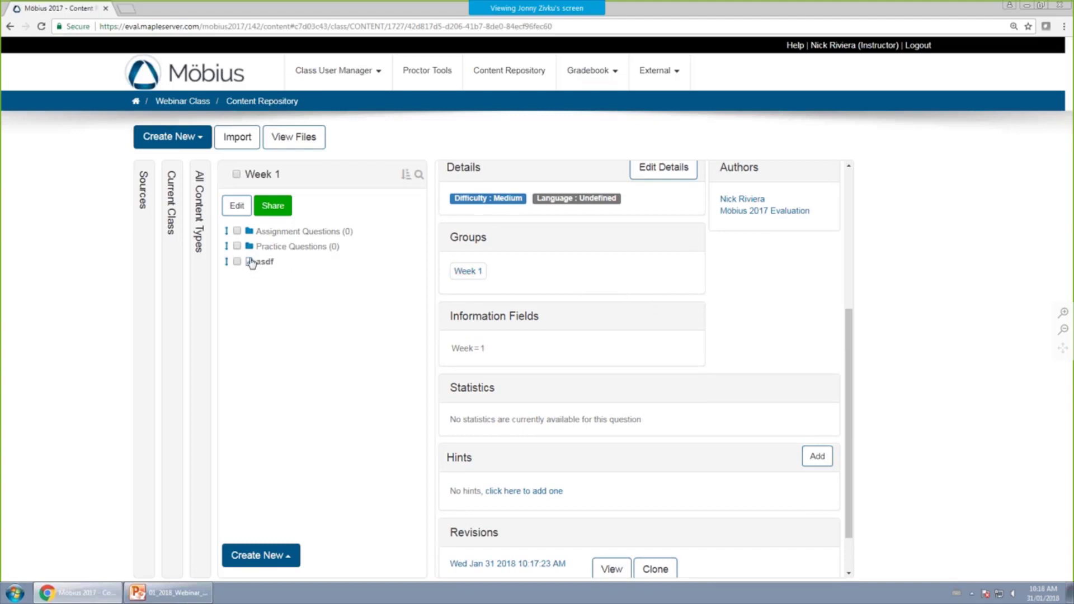
click(203, 210)
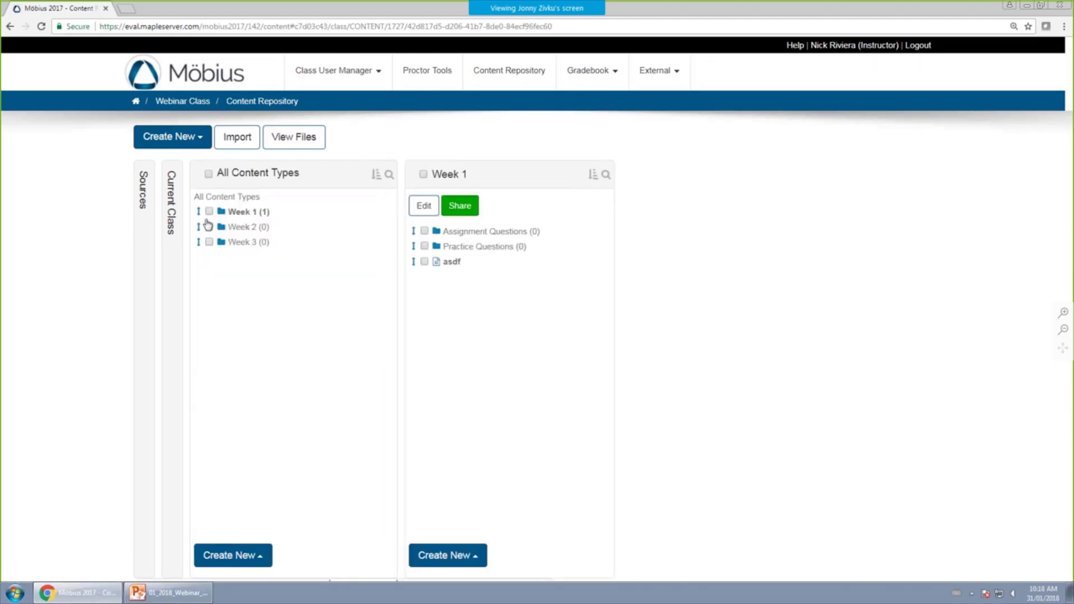
View Lessons & Assignments, check the Webinar Class homepage, then return to the Content Repository.
click(168, 230)
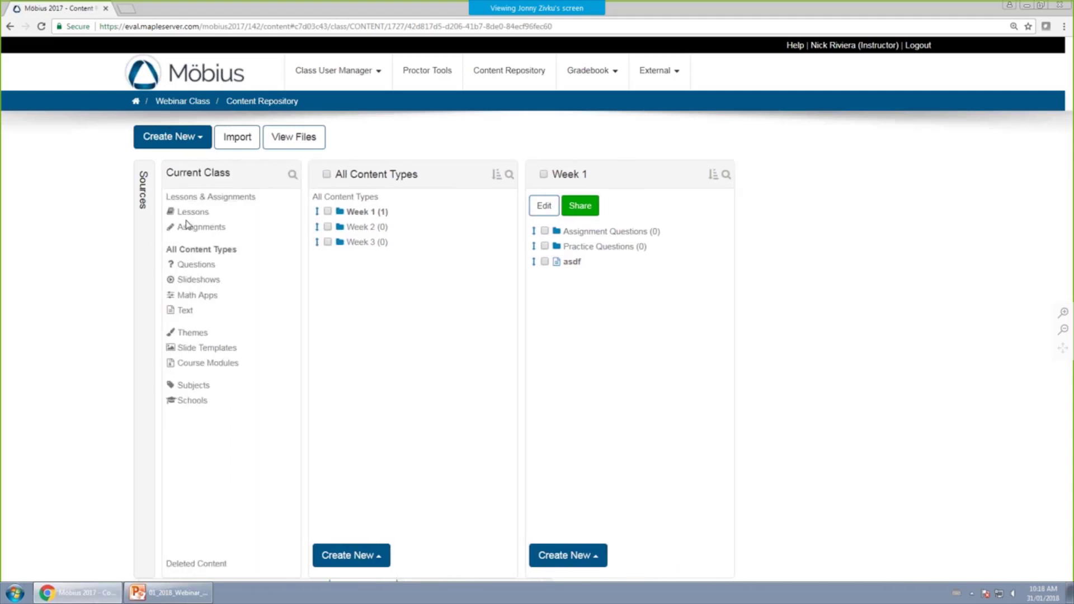
click(213, 199)
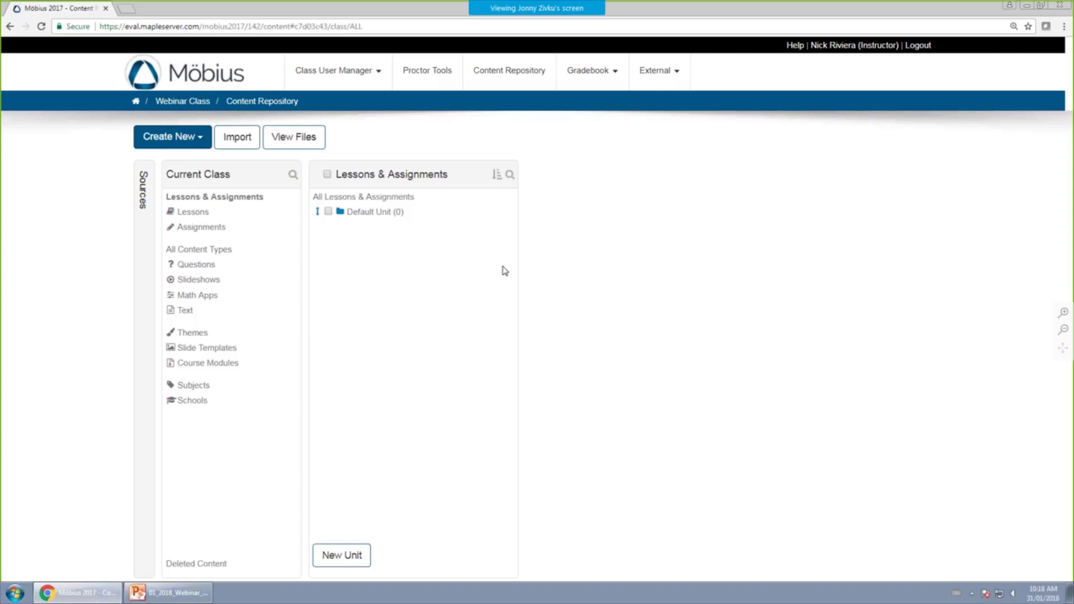
click(176, 101)
scroll(295, 459, down, 3)
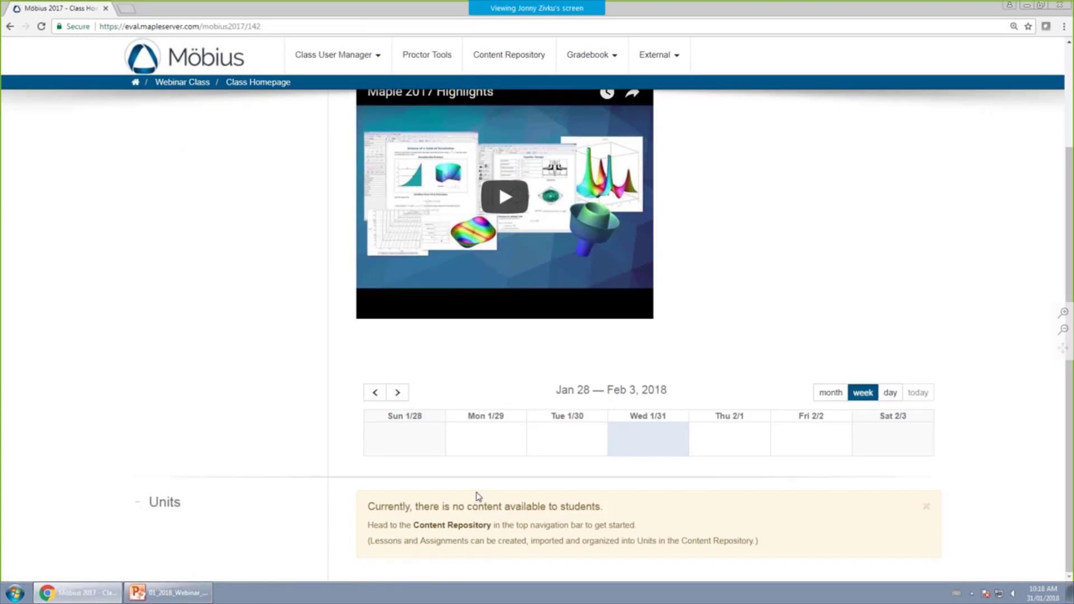
scroll(479, 496, up, 3)
click(518, 77)
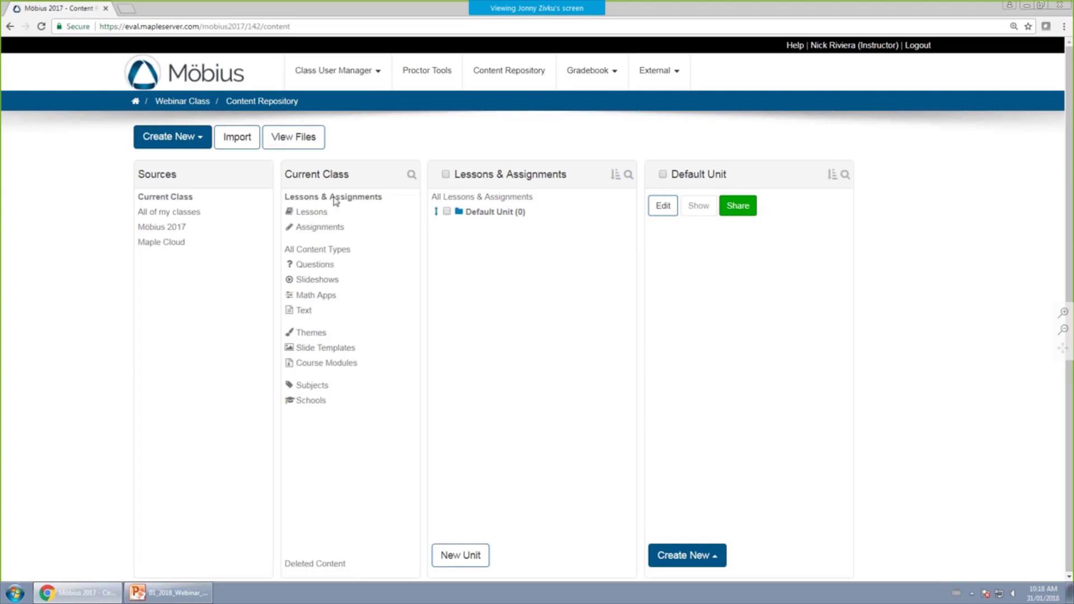
Create a unit named Week 1 Lessons & Assignments.
click(461, 555)
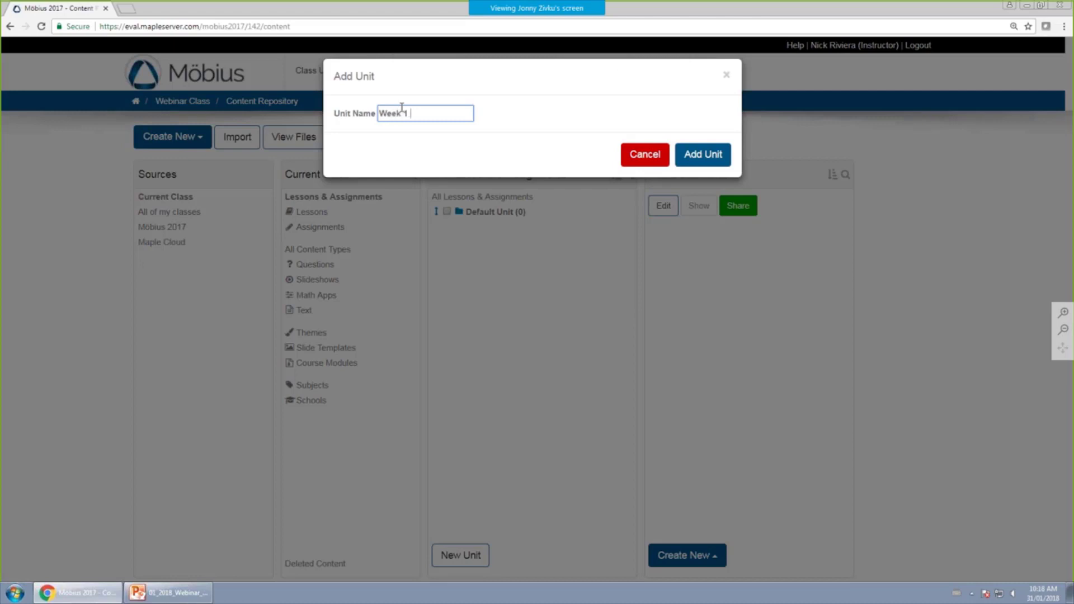
text(Week 1 Lessons & Assignments)
click(717, 162)
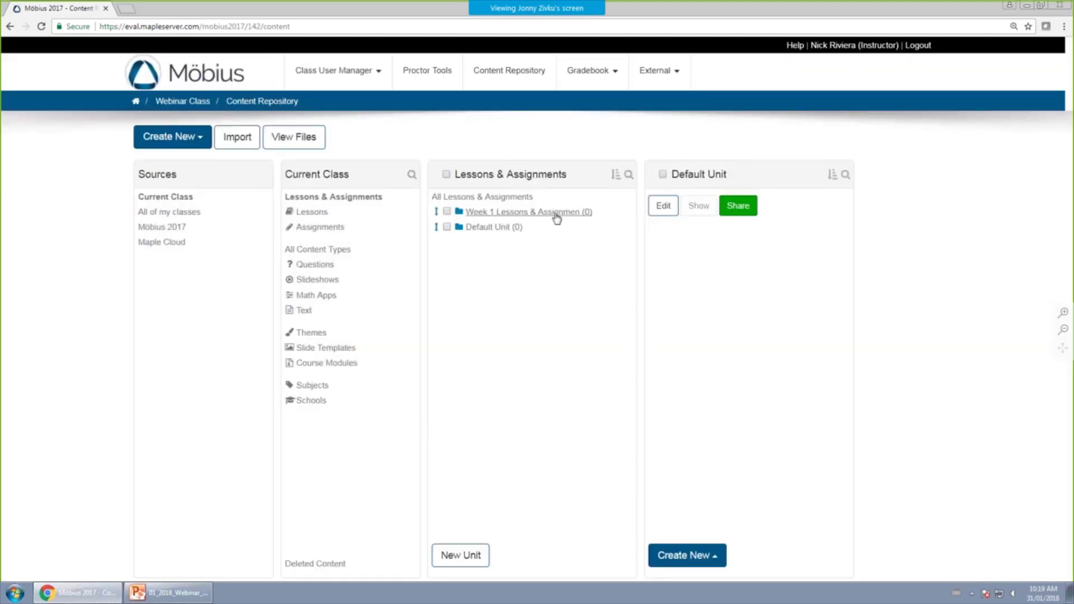
Create a Week 2 unit and move it below Week 1.
click(461, 557)
click(409, 113)
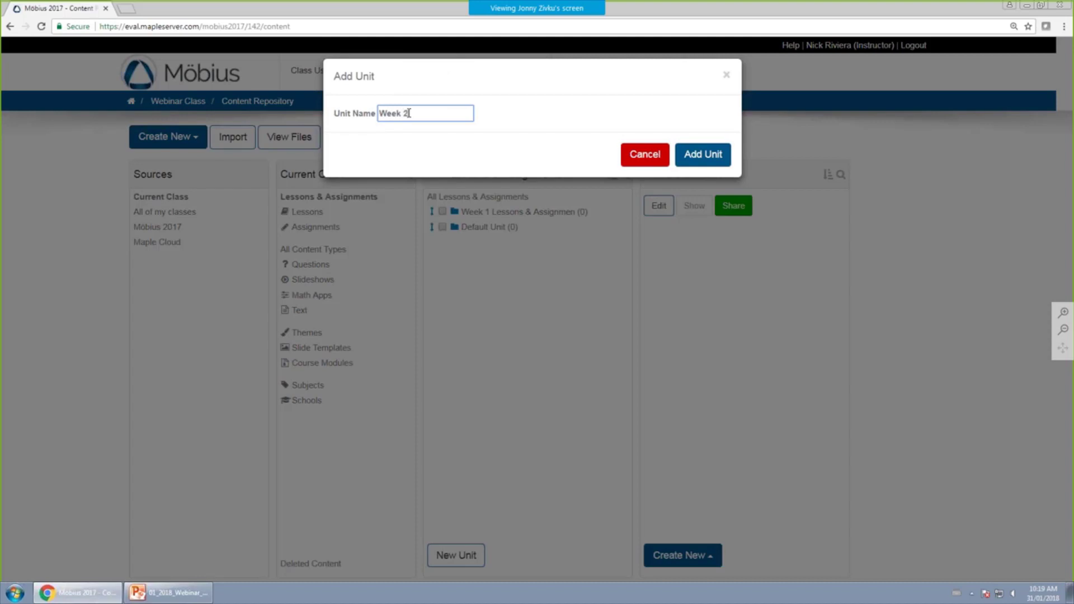
click(710, 155)
drag(435, 212, 432, 230)
Inspect the Week 2 and Week 1 units and the Webinar Class homepage, then return.
click(499, 228)
click(508, 214)
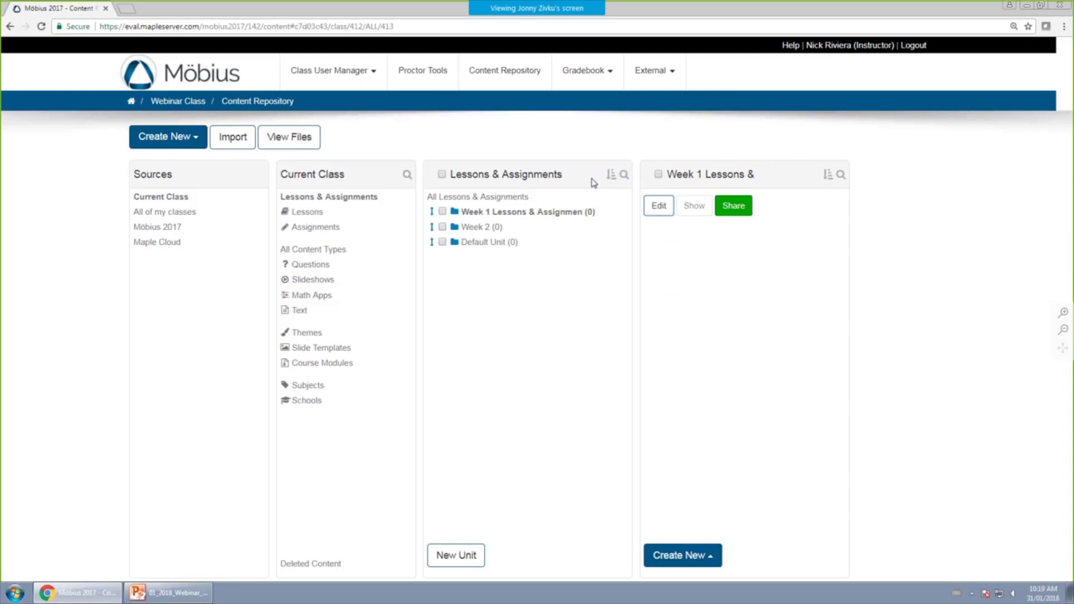
click(196, 105)
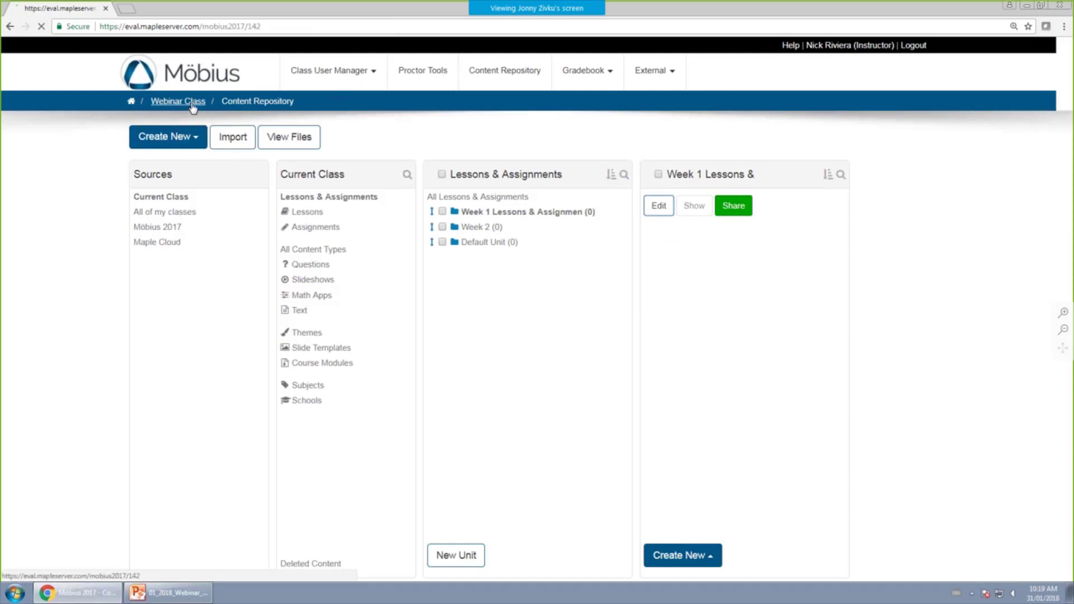
scroll(276, 475, down, 2)
scroll(422, 360, up, 2)
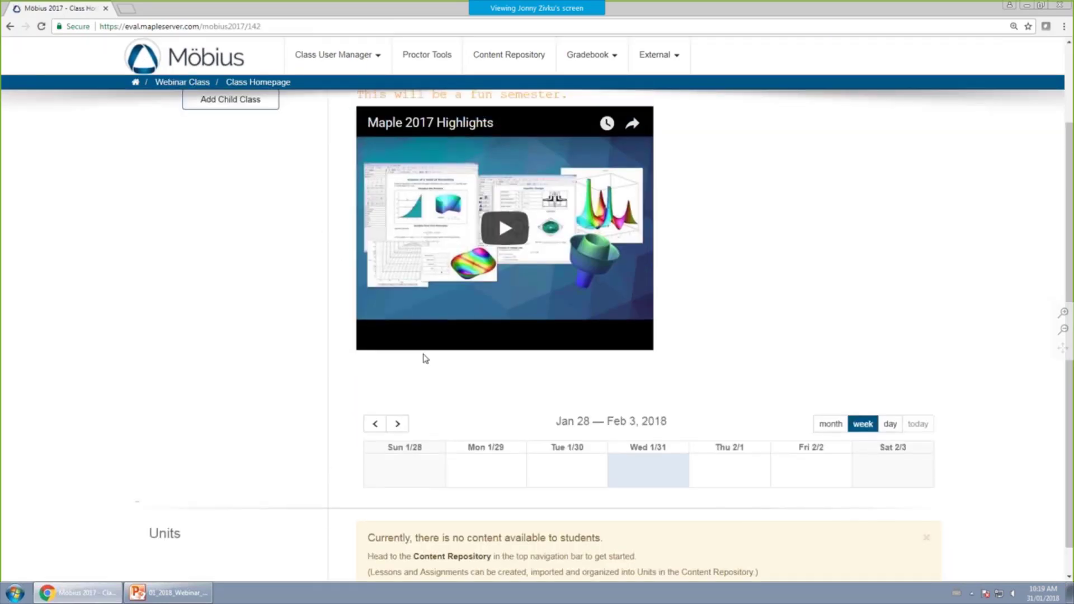
click(516, 77)
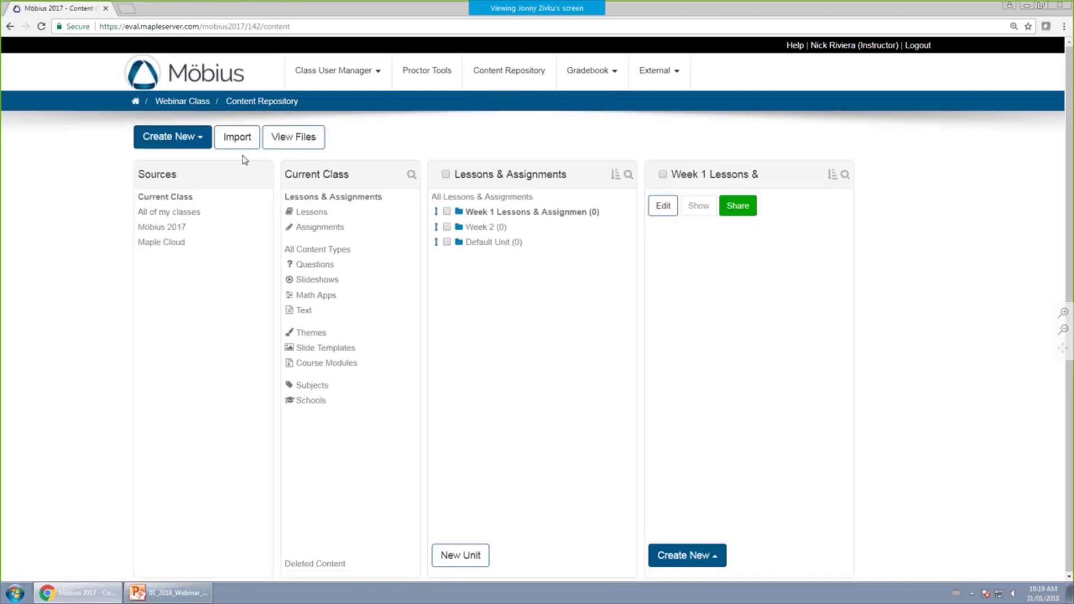
Create a New Lesson in Week 1 Lessons & Assignments with a text block sadf, and save it.
click(196, 145)
mouse_move(202, 185)
mouse_move(217, 165)
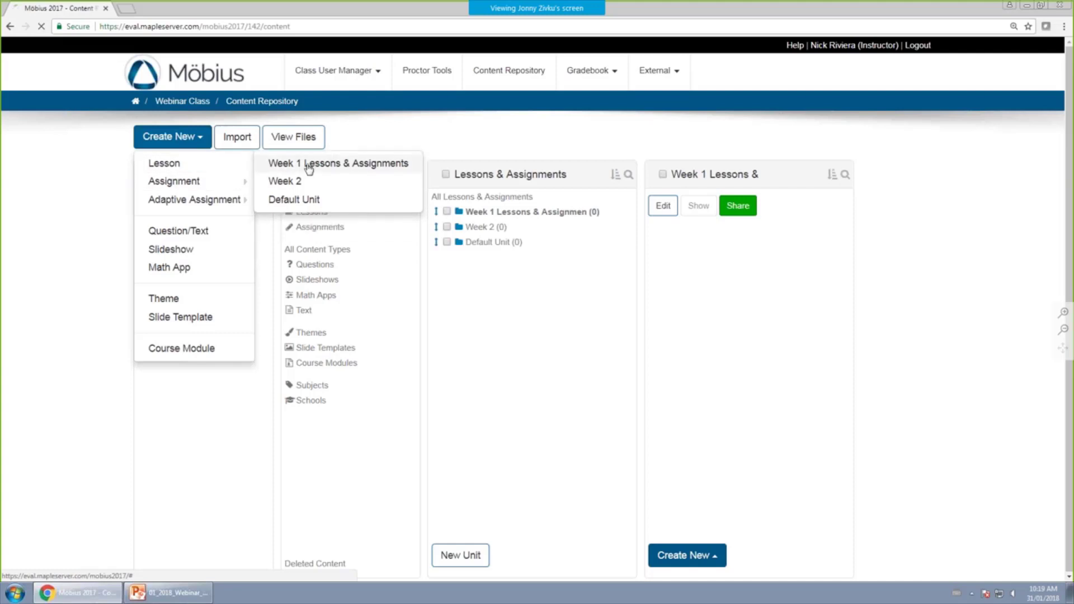
click(435, 385)
click(442, 235)
text(sadf)
click(353, 226)
click(409, 563)
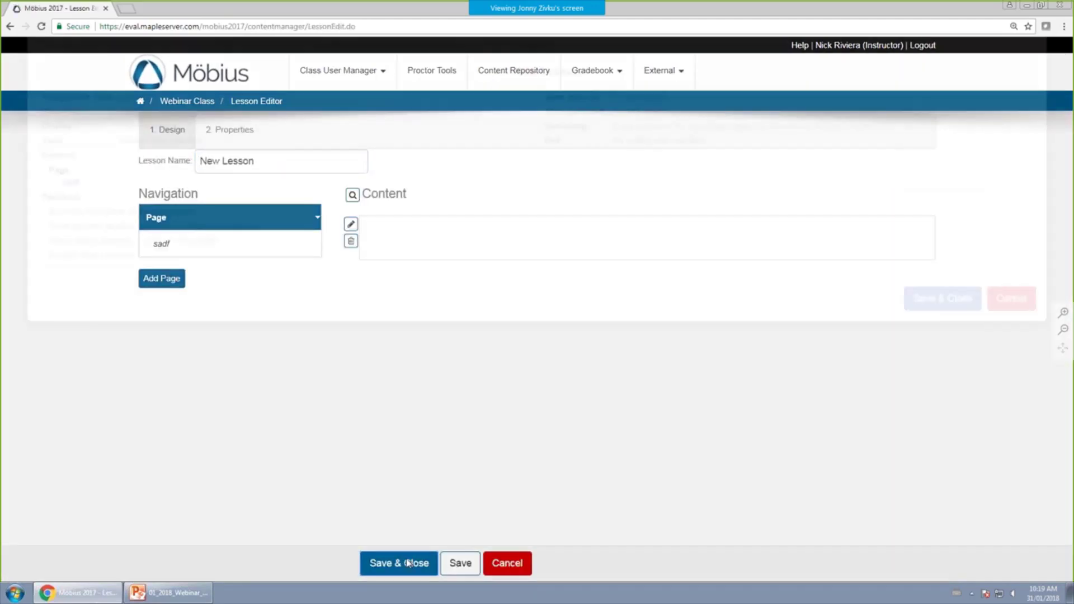
click(951, 371)
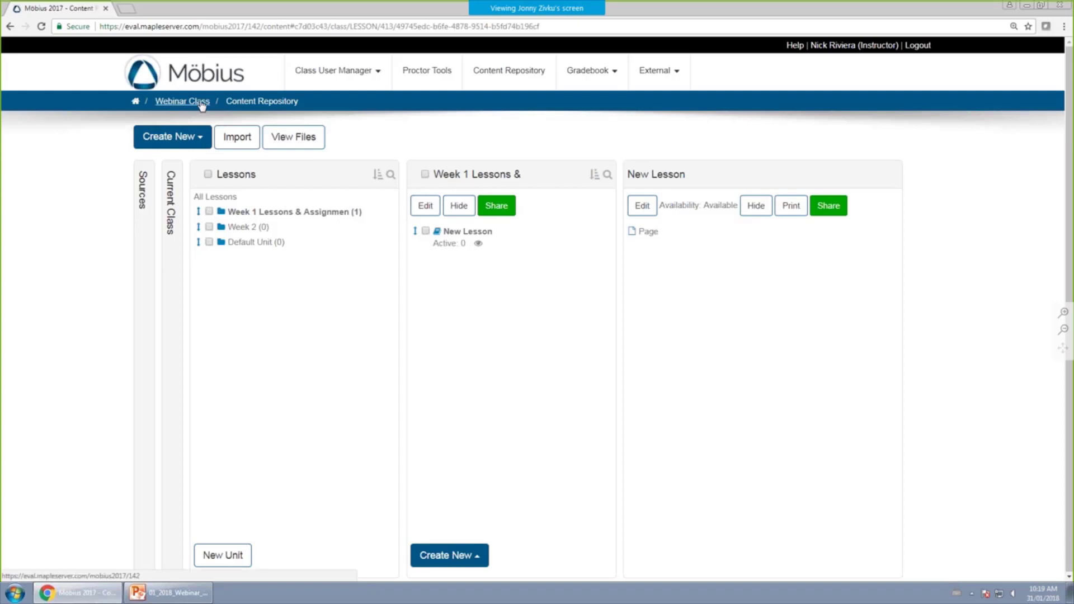
click(181, 102)
Verify New Lesson under Week 1 on the homepage, then reopen the Lessons & Assignments units.
scroll(369, 347, down, 3)
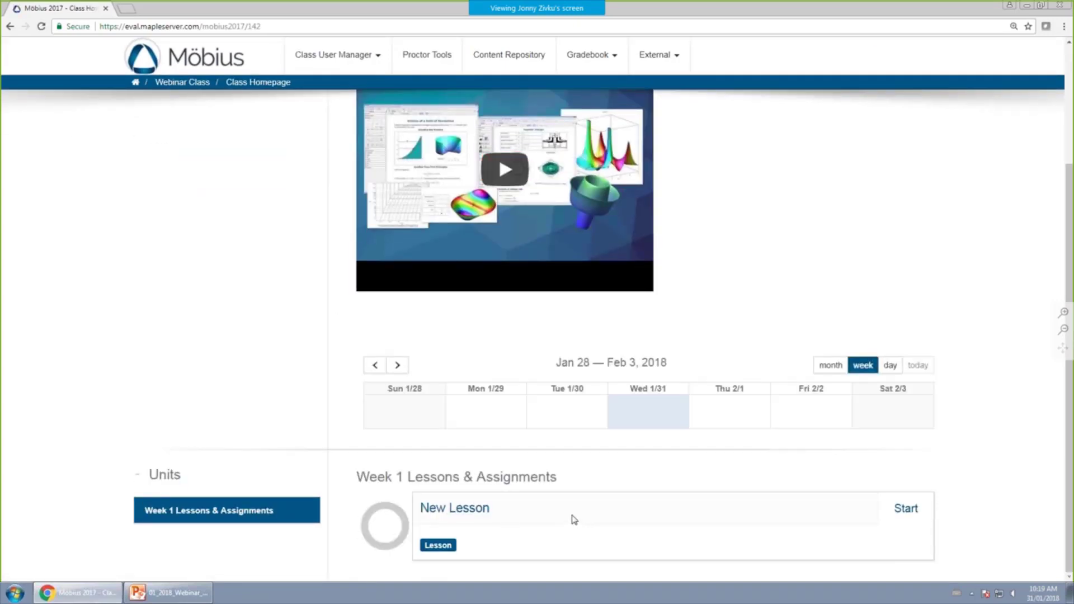
scroll(560, 392, up, 3)
click(518, 74)
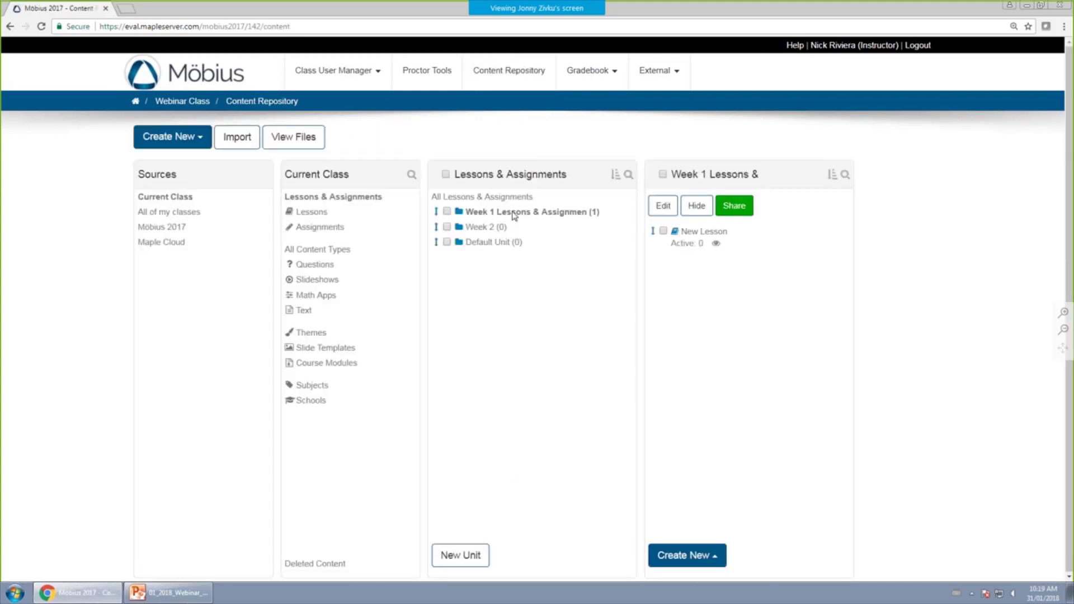
click(701, 560)
click(1010, 302)
click(338, 250)
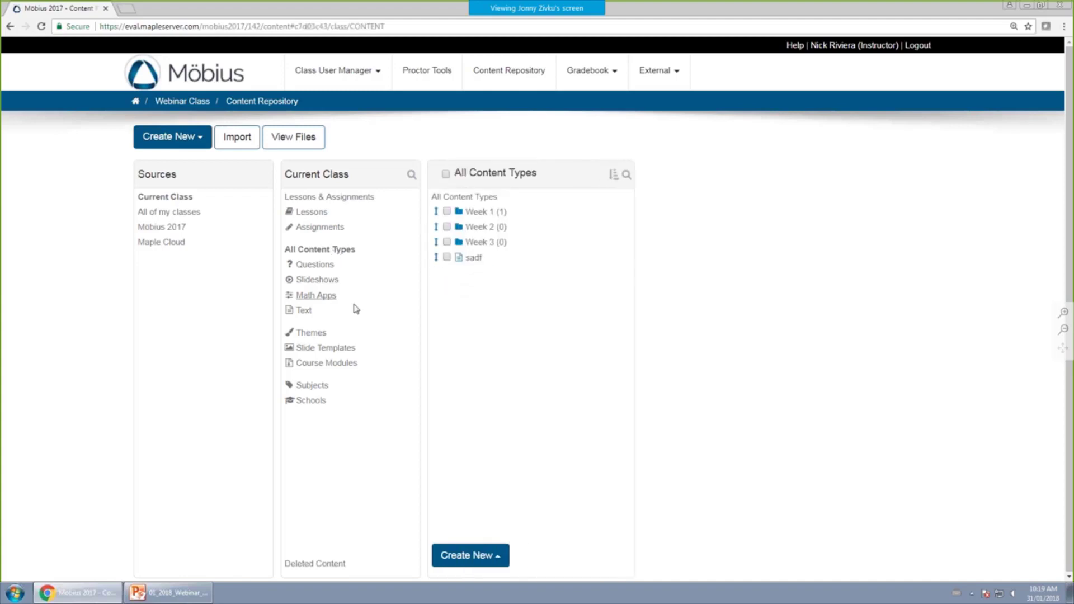
click(346, 198)
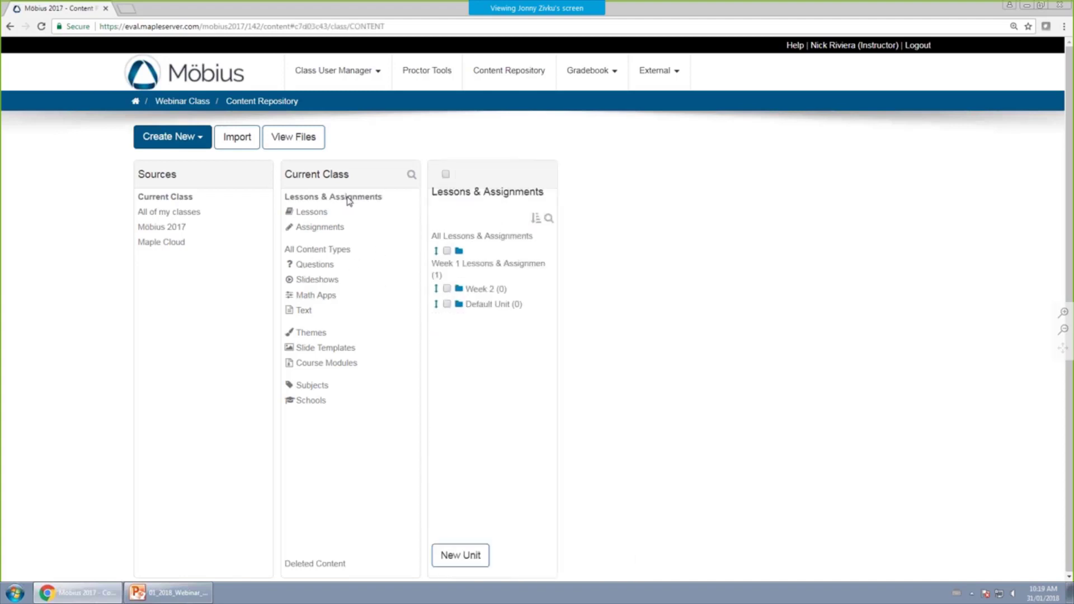